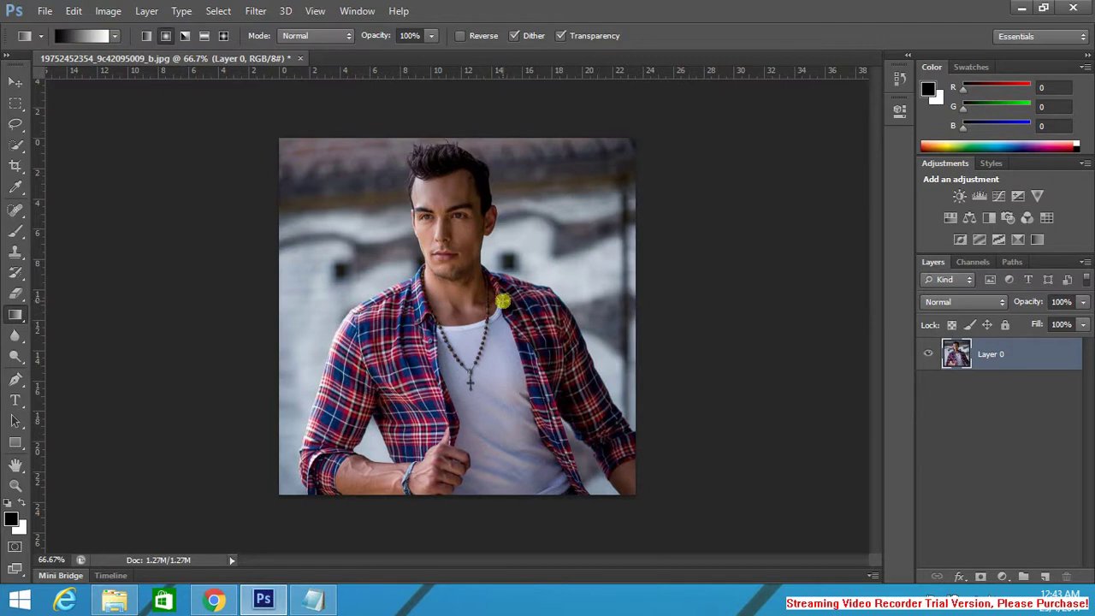
Step: Duplicate the photo layer as 'Layer 0 copy' and hide the original Layer 0
{"action": "left_click_drag", "start_coordinate": [1003, 359], "coordinate": [1046, 577]}
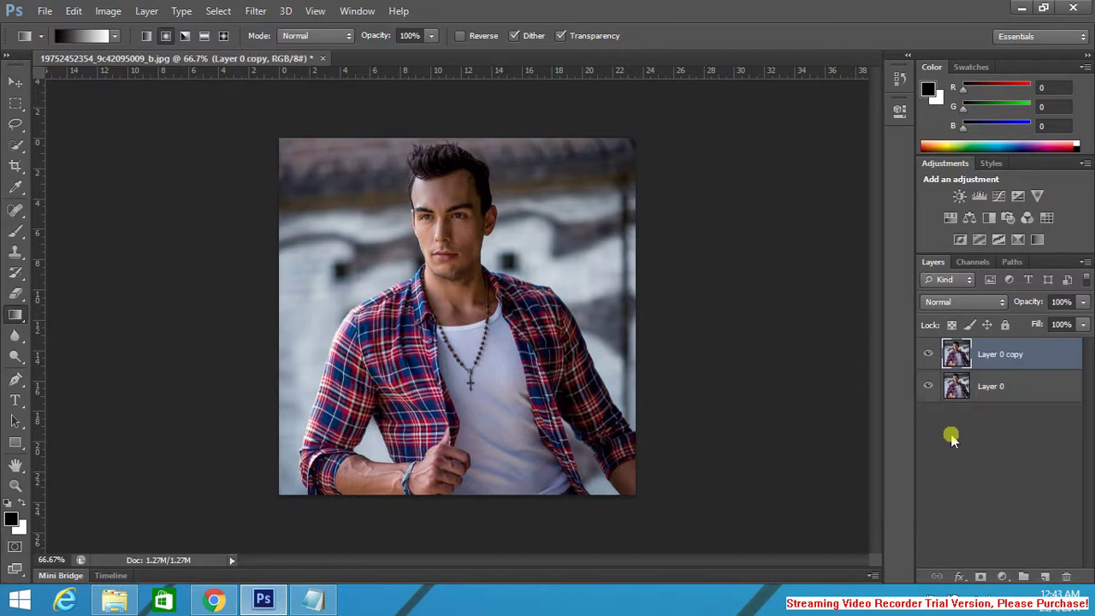
{"action": "left_click", "coordinate": [928, 389]}
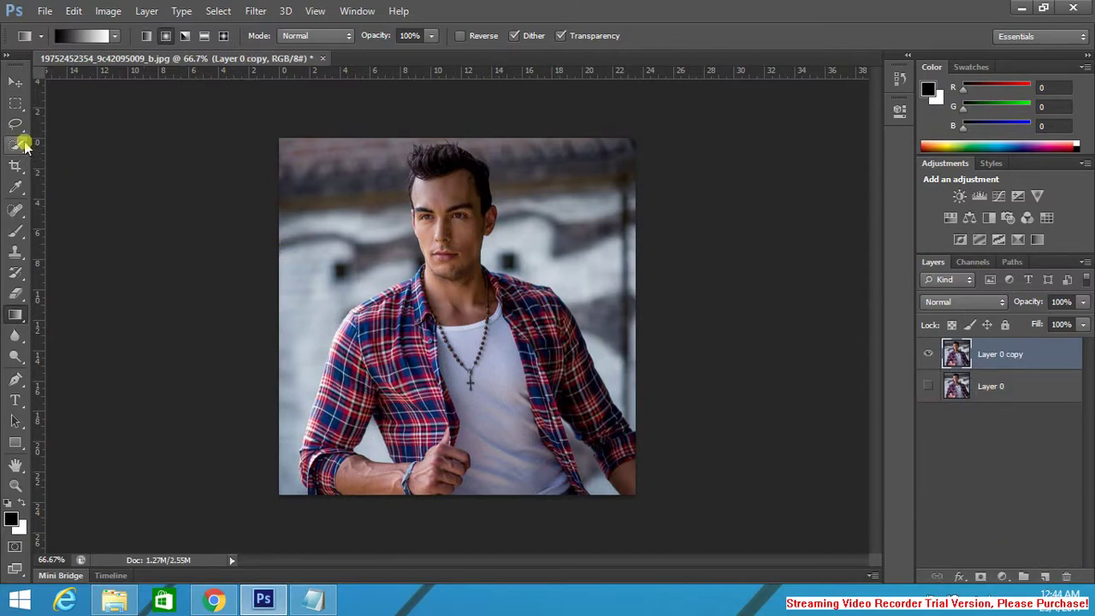
Step: Trace the background gap under the man's left arm with the Magnetic Lasso
{"action": "left_click_drag", "start_coordinate": [16, 124], "coordinate": [70, 153]}
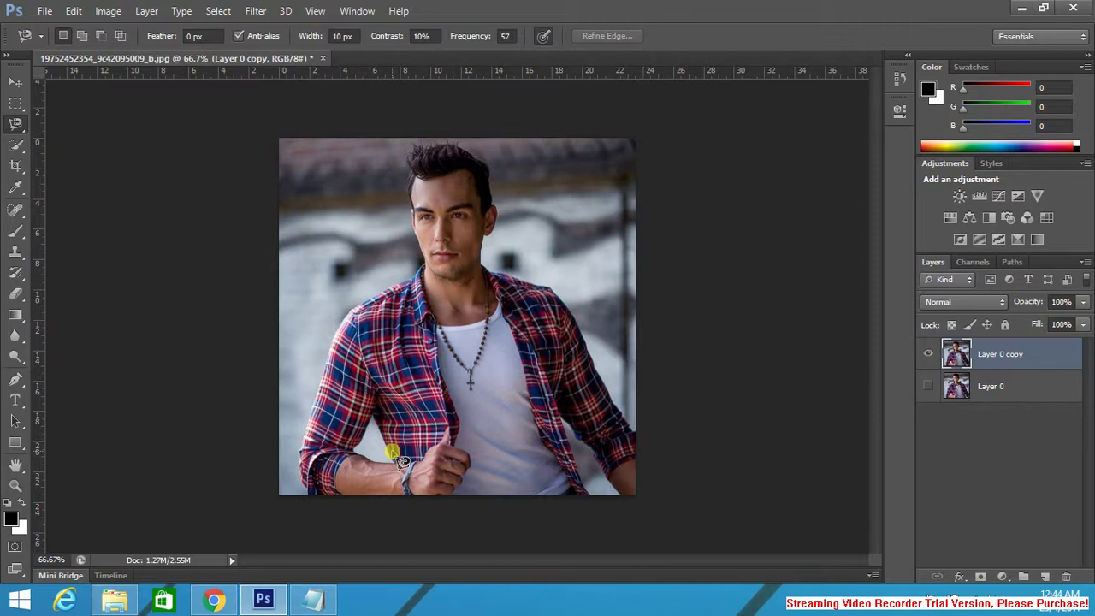
{"action": "scroll", "coordinate": [398, 462], "scroll_direction": "up", "scroll_amount": 4}
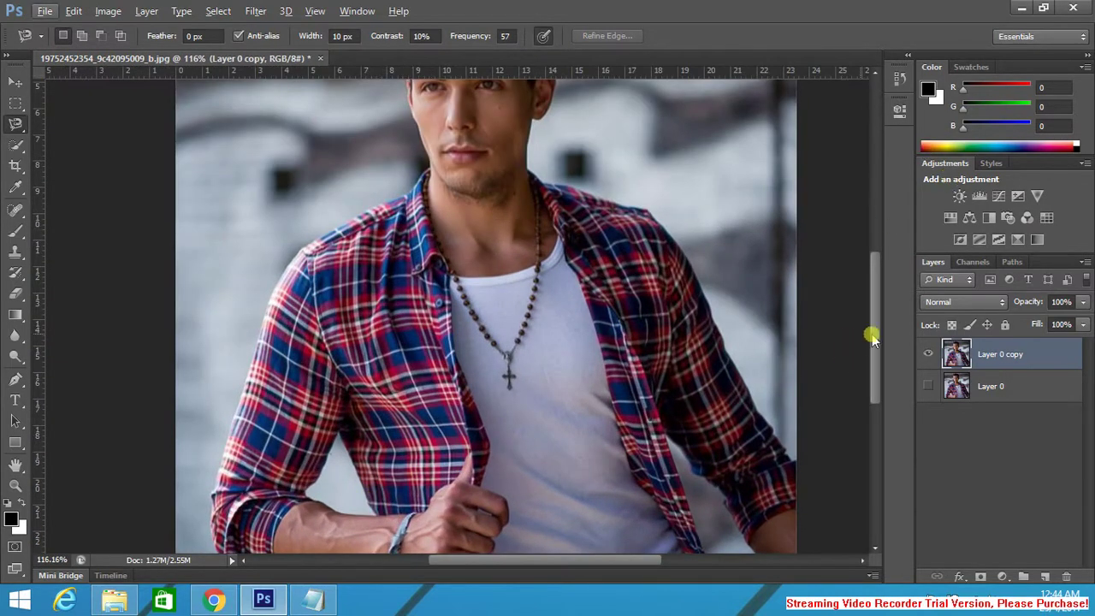
{"action": "scroll", "coordinate": [875, 347], "scroll_direction": "down", "scroll_amount": 3}
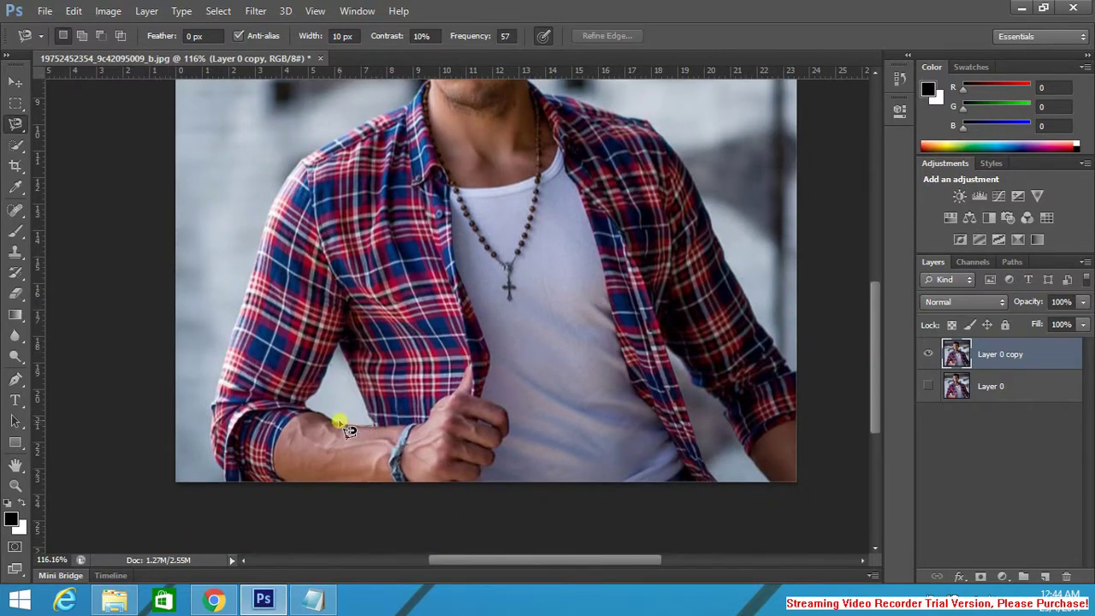
{"action": "left_click", "coordinate": [349, 430]}
{"action": "left_click", "coordinate": [304, 401]}
{"action": "left_click", "coordinate": [338, 345]}
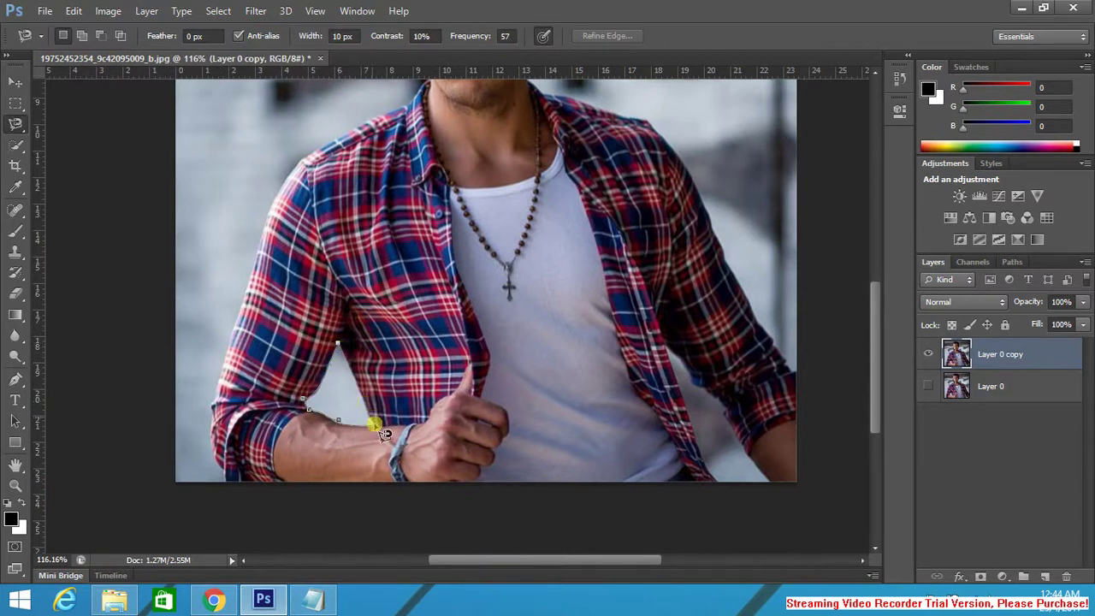
{"action": "left_click", "coordinate": [385, 435]}
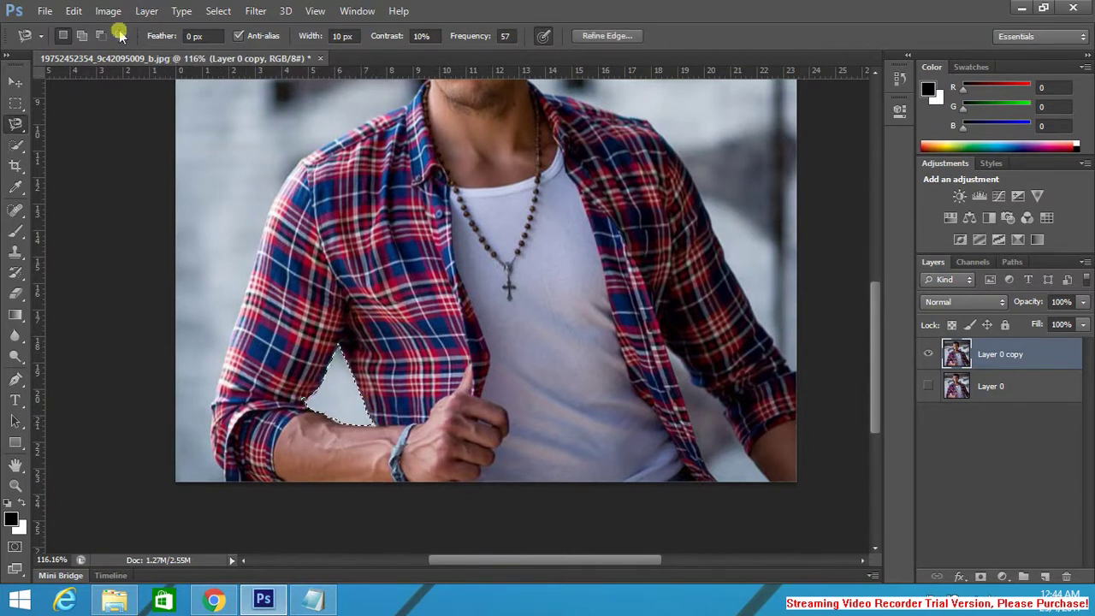
Step: Add the background gap beside the right arm to the selection
{"action": "left_click", "coordinate": [80, 36]}
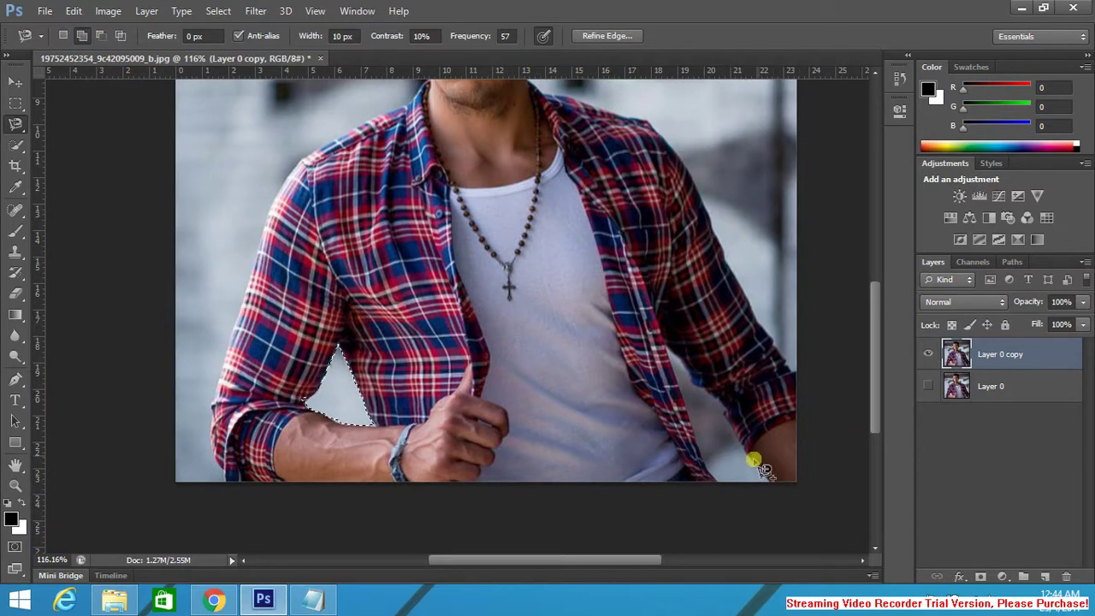
{"action": "left_click", "coordinate": [704, 459]}
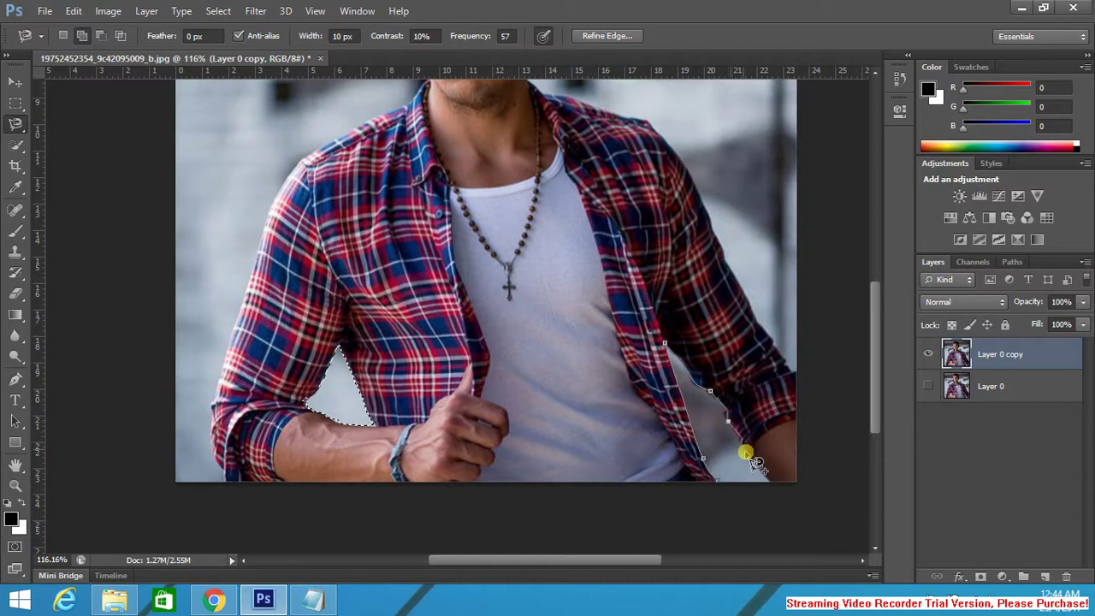
{"action": "left_click", "coordinate": [781, 483]}
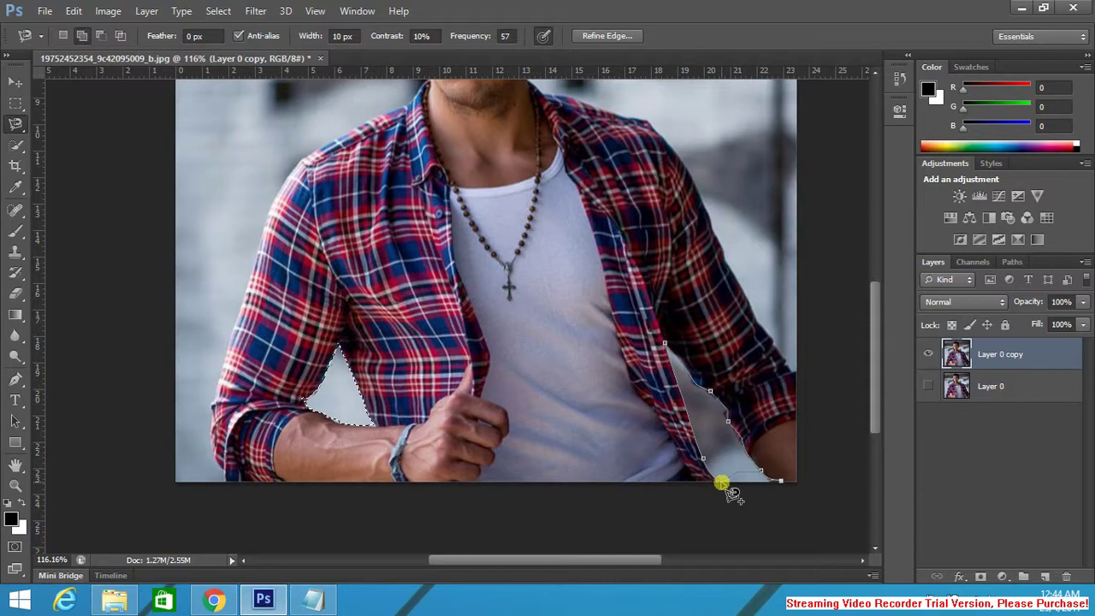
{"action": "double_click", "coordinate": [722, 484]}
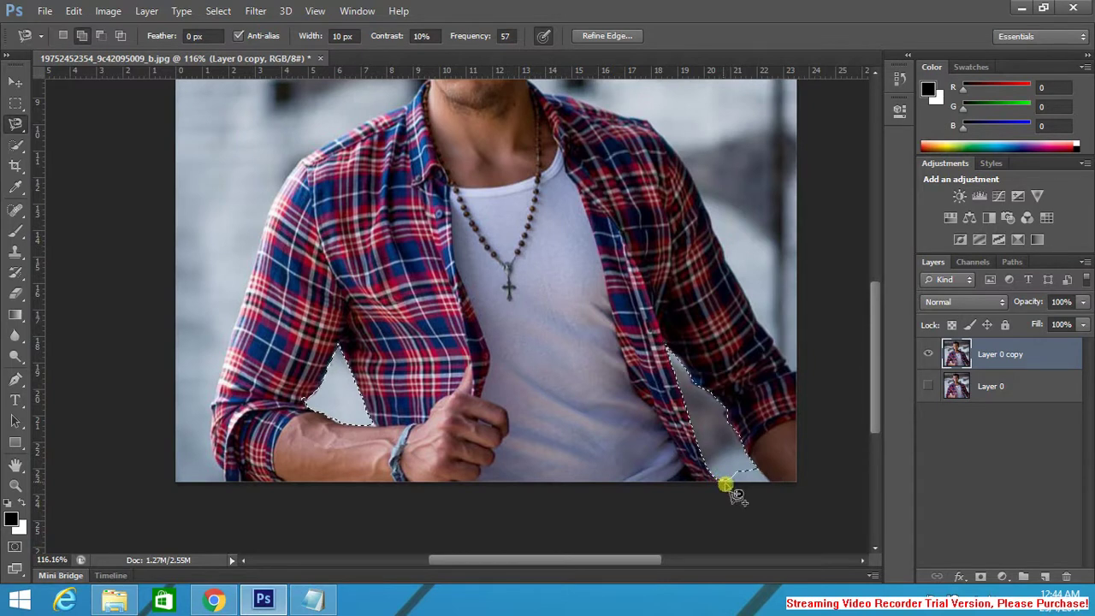
{"action": "left_click", "coordinate": [728, 280]}
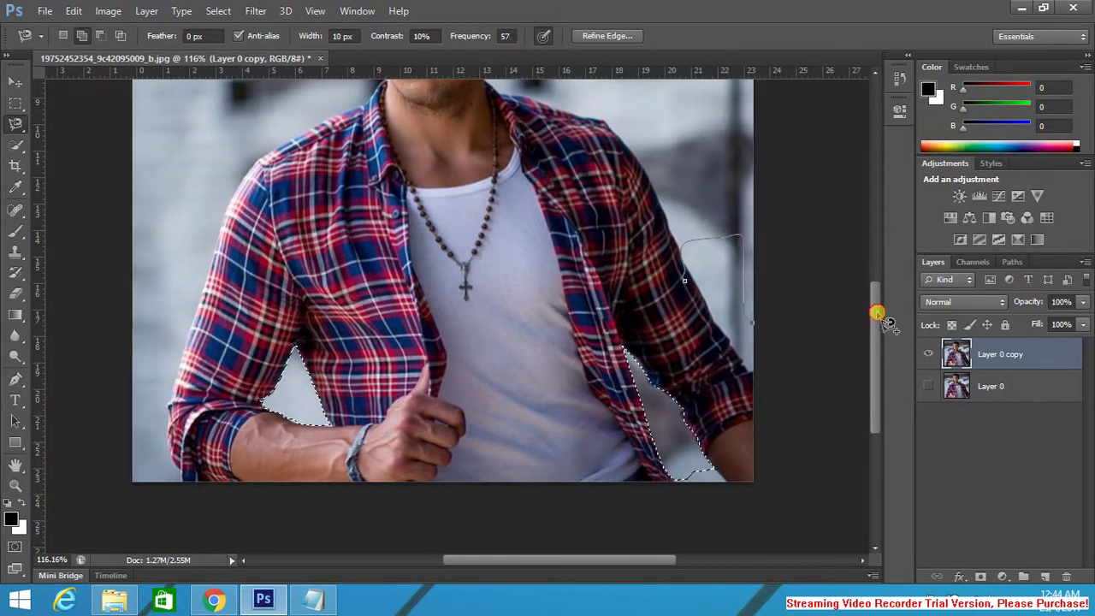
{"action": "left_click", "coordinate": [877, 304]}
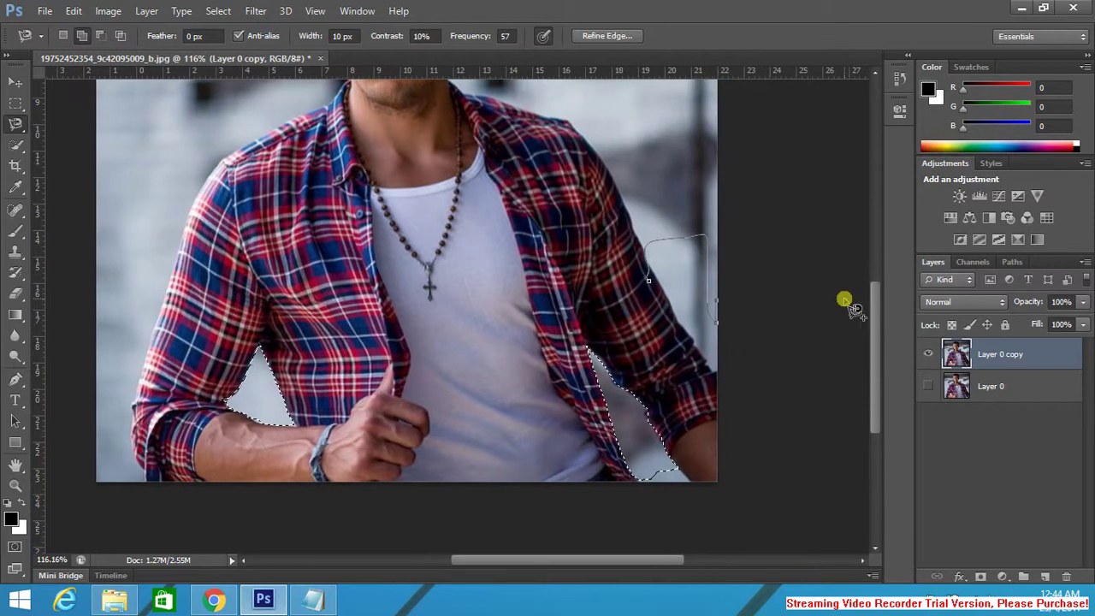
{"action": "mouse_move", "coordinate": [875, 305]}
{"action": "left_mouse_down"}
{"action": "mouse_move", "coordinate": [880, 251]}
{"action": "mouse_move", "coordinate": [878, 321]}
{"action": "left_mouse_up"}
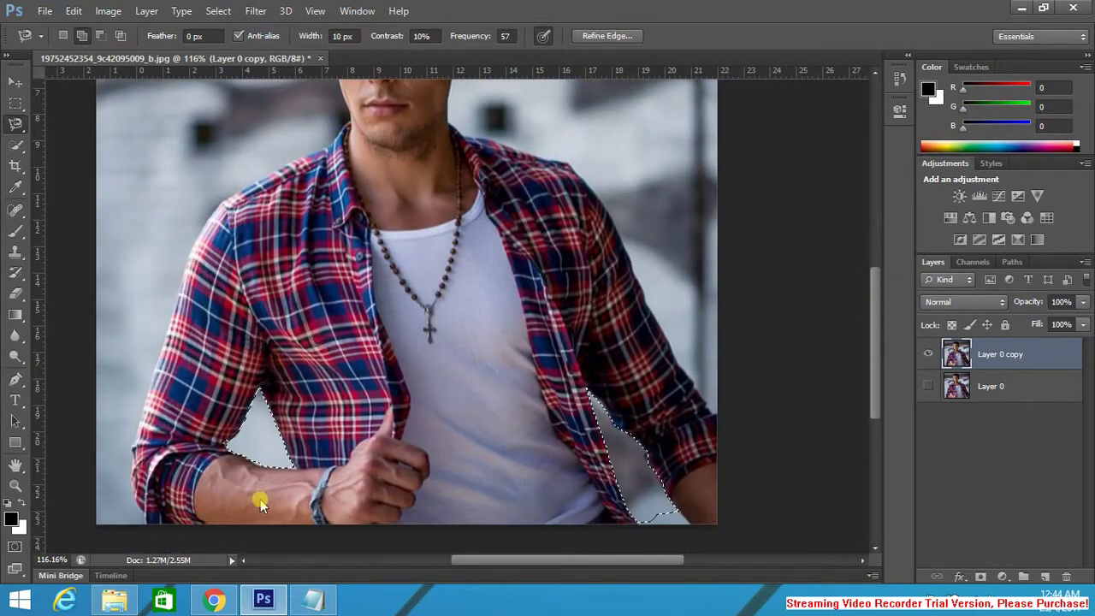
Step: Lasso from the left sleeve over the hair and shoulders down the right arm, removing a misplaced shoulder point
{"action": "left_click", "coordinate": [144, 522]}
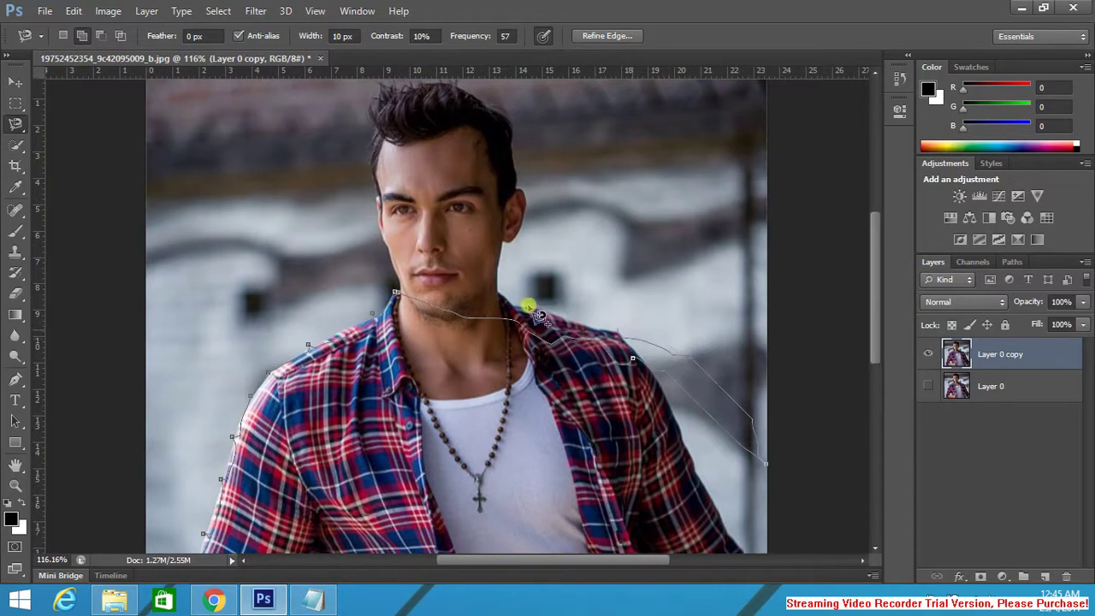
{"action": "key", "text": "BackSpace"}
{"action": "key", "text": "BackSpace"}
{"action": "key", "text": "BackSpace"}
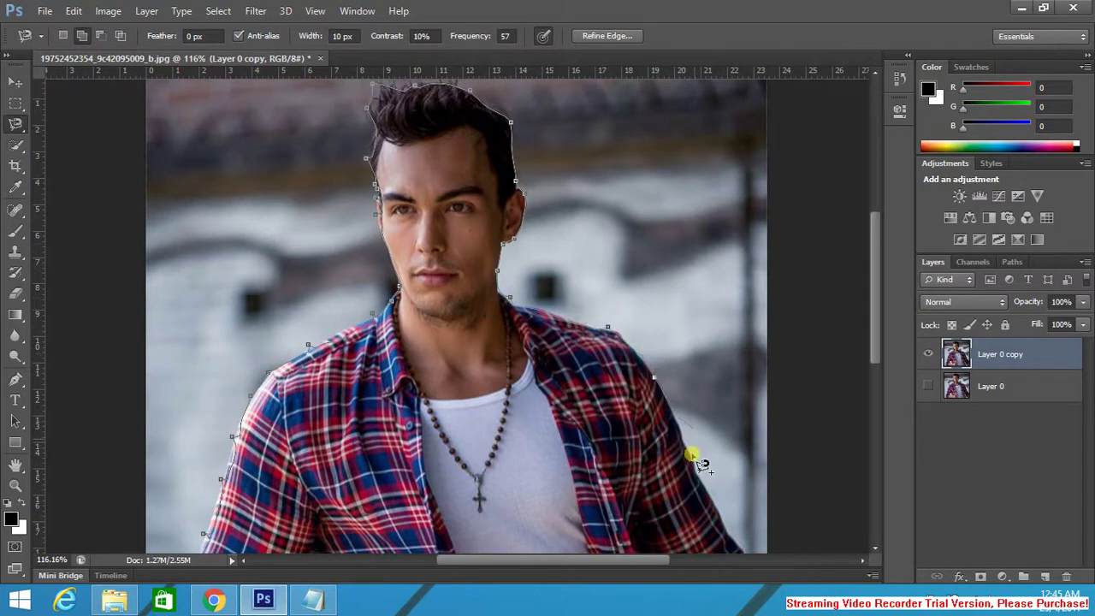
{"action": "left_click", "coordinate": [703, 495]}
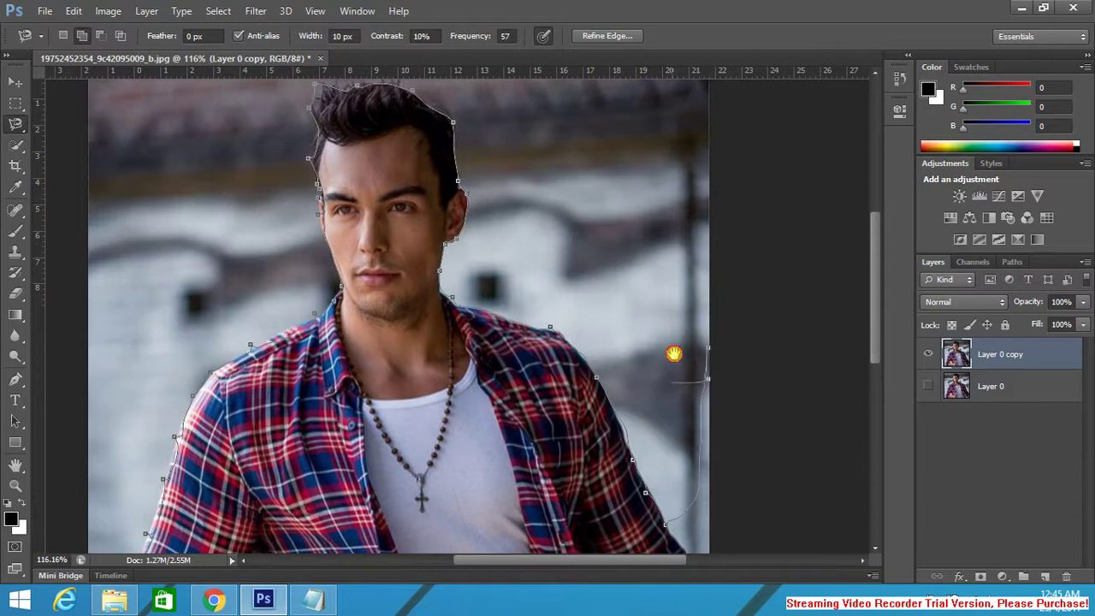
{"action": "scroll", "coordinate": [672, 354], "scroll_direction": "down", "scroll_amount": 5}
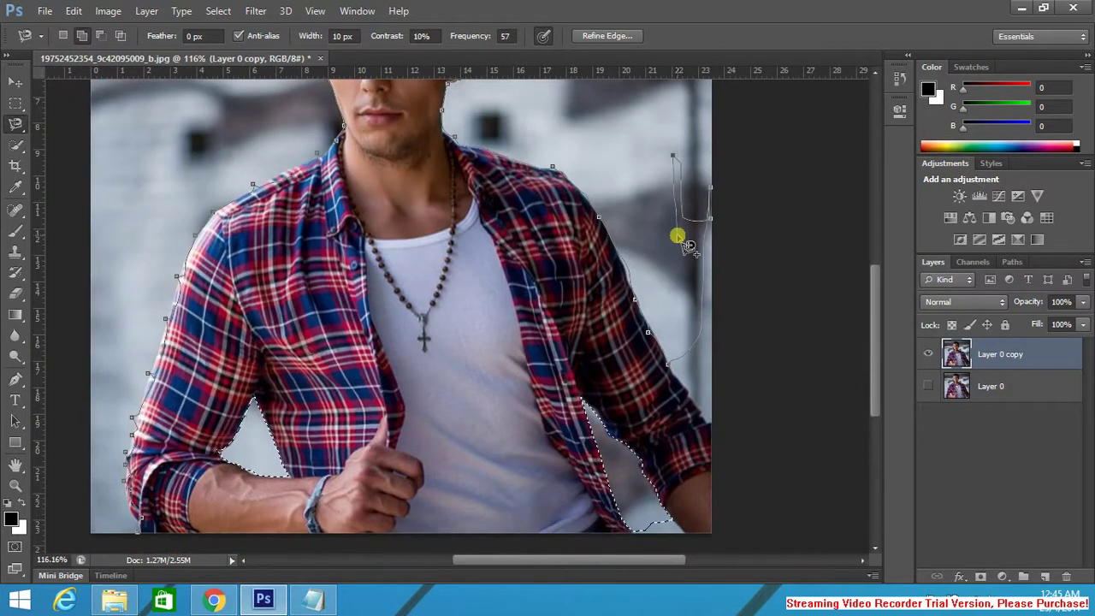
Step: Continue the lasso outline from the right arm up the image's right edge and across the top
{"action": "key", "text": "BackSpace"}
{"action": "key", "text": "BackSpace"}
{"action": "key", "text": "BackSpace"}
{"action": "key", "text": "BackSpace"}
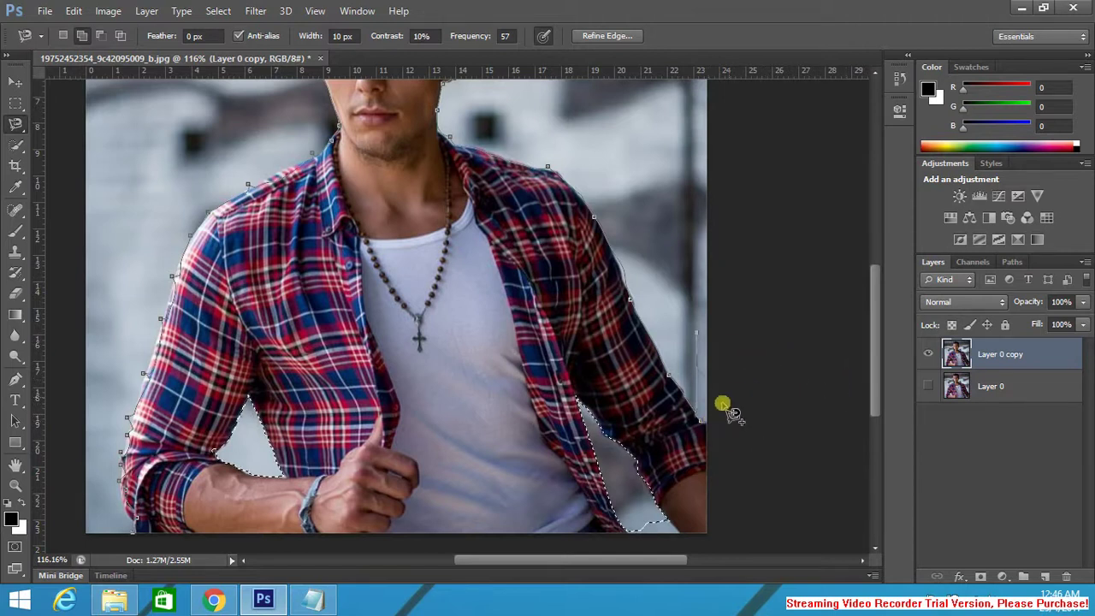
{"action": "left_click", "coordinate": [700, 422]}
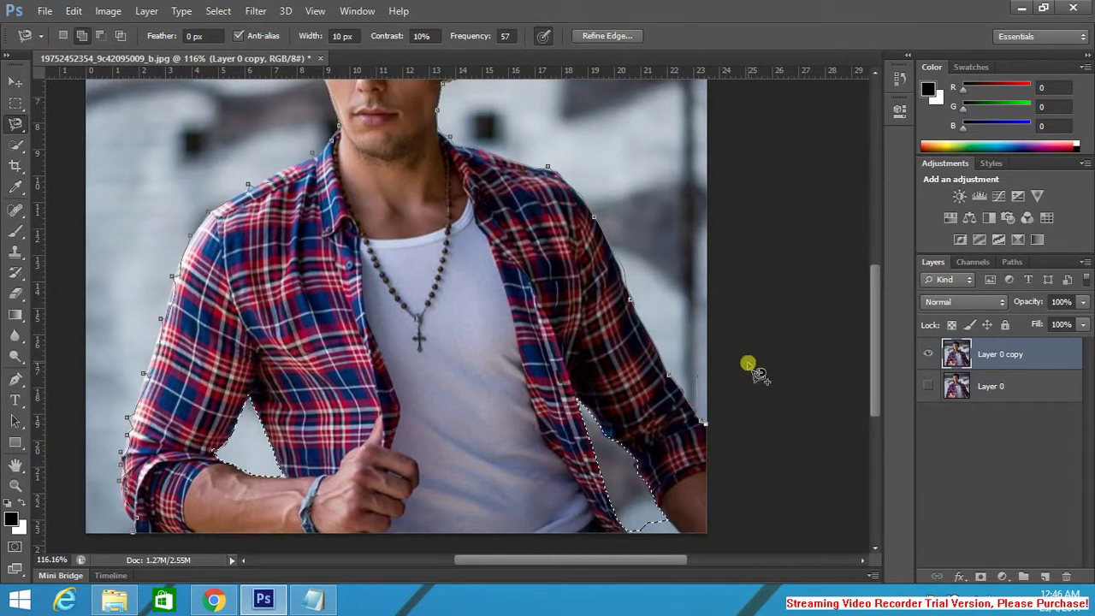
{"action": "left_click", "coordinate": [704, 426]}
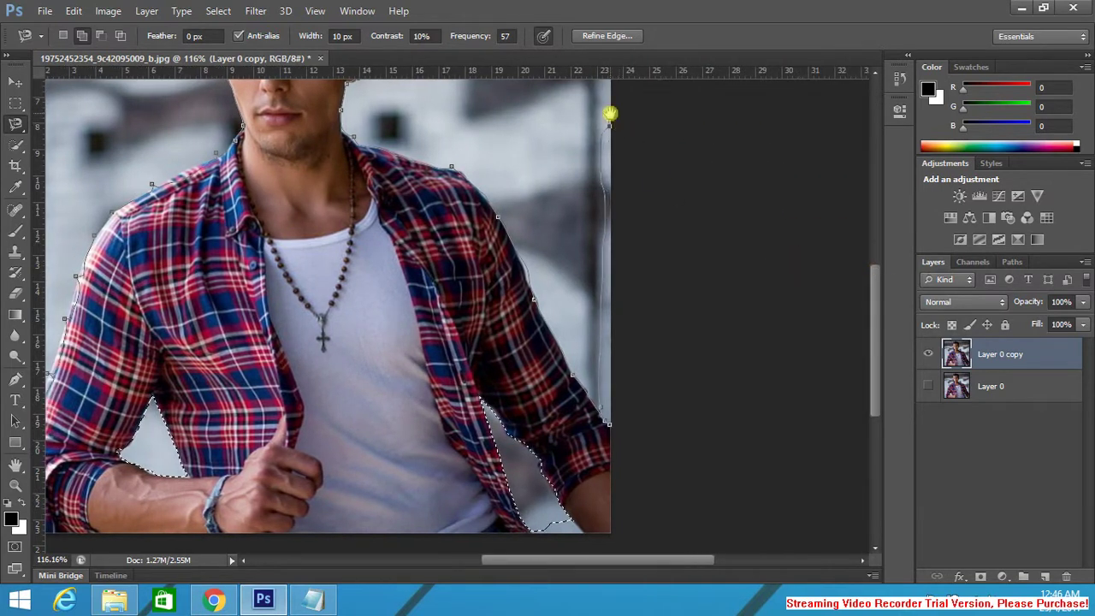
{"action": "left_click", "coordinate": [651, 149]}
{"action": "mouse_move", "coordinate": [651, 149]}
{"action": "left_mouse_down"}
{"action": "mouse_move", "coordinate": [804, 242]}
{"action": "mouse_move", "coordinate": [844, 300]}
{"action": "mouse_move", "coordinate": [831, 387]}
{"action": "mouse_move", "coordinate": [854, 165]}
{"action": "left_mouse_up"}
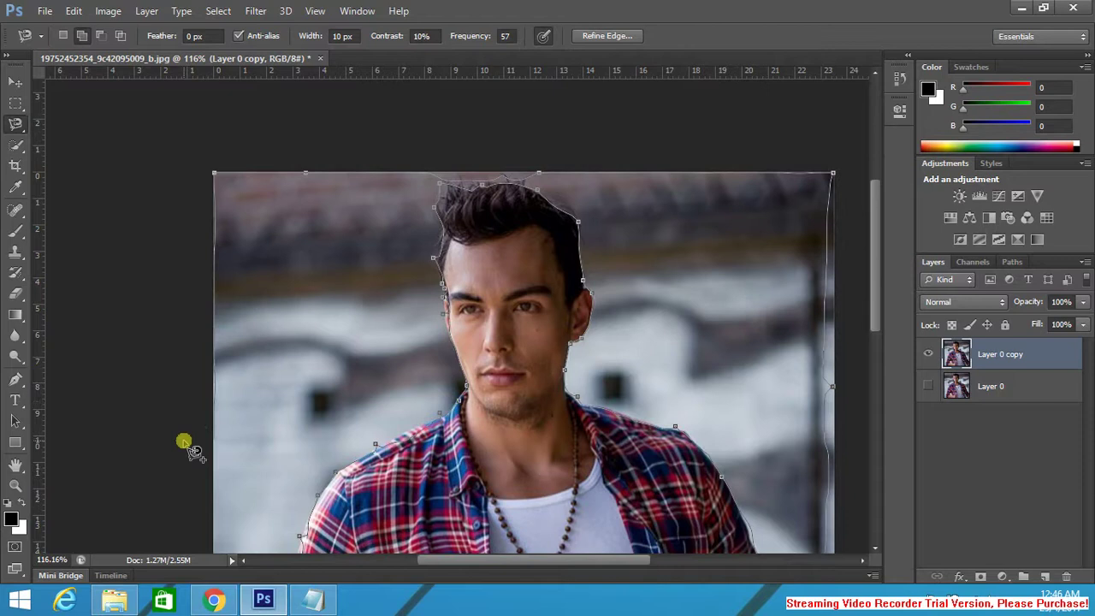
{"action": "scroll", "coordinate": [189, 422], "scroll_direction": "down", "scroll_amount": 10}
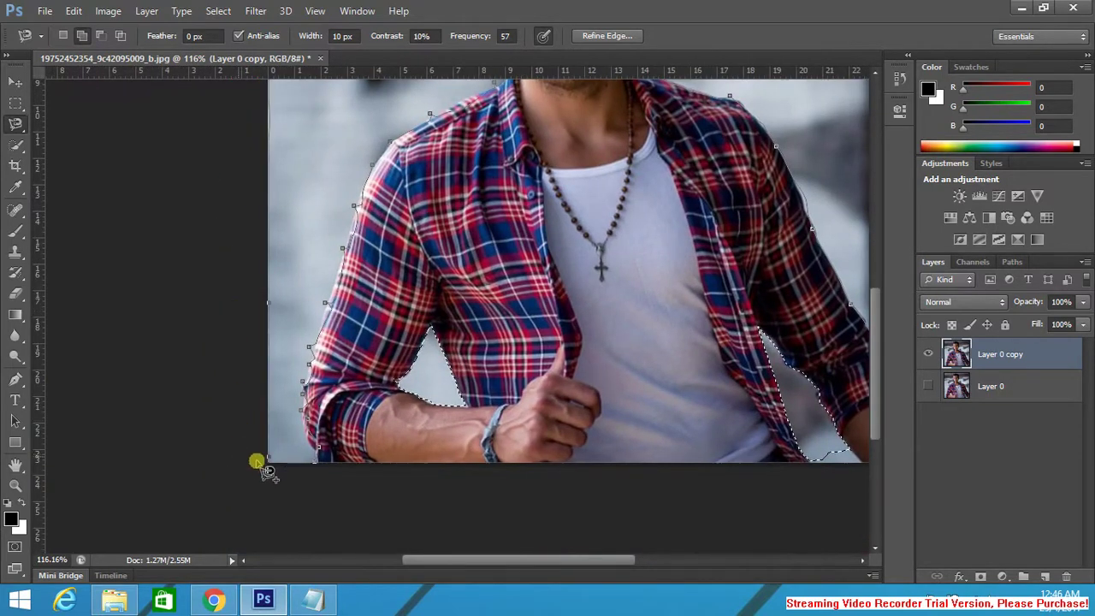
Step: Close the background selection around the man and add a small patch beside his right arm's bottom
{"action": "left_click", "coordinate": [316, 463]}
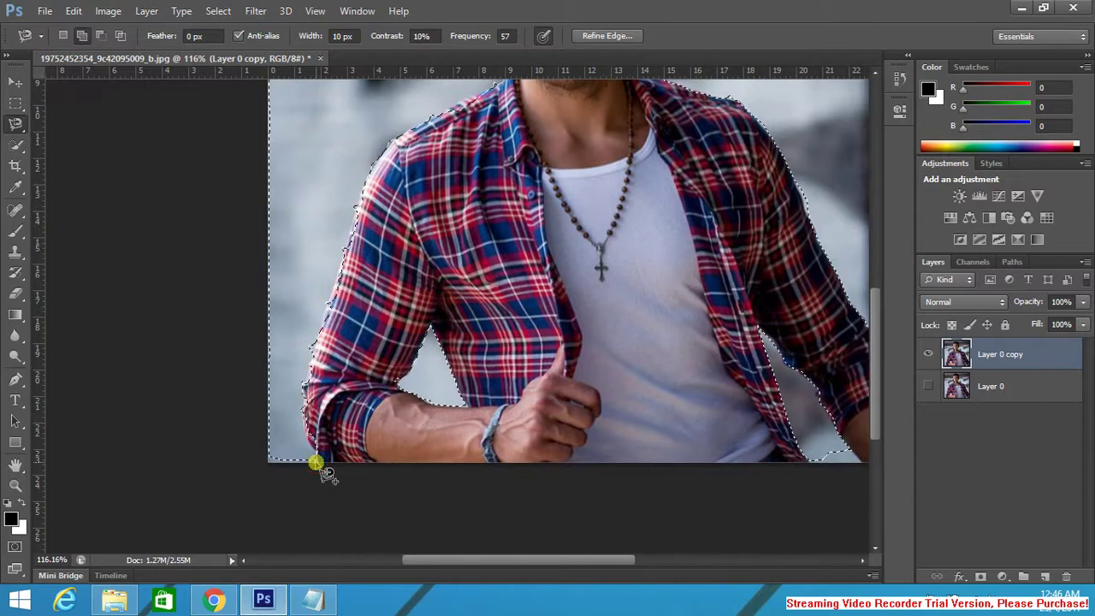
{"action": "left_click_drag", "start_coordinate": [873, 330], "coordinate": [887, 237]}
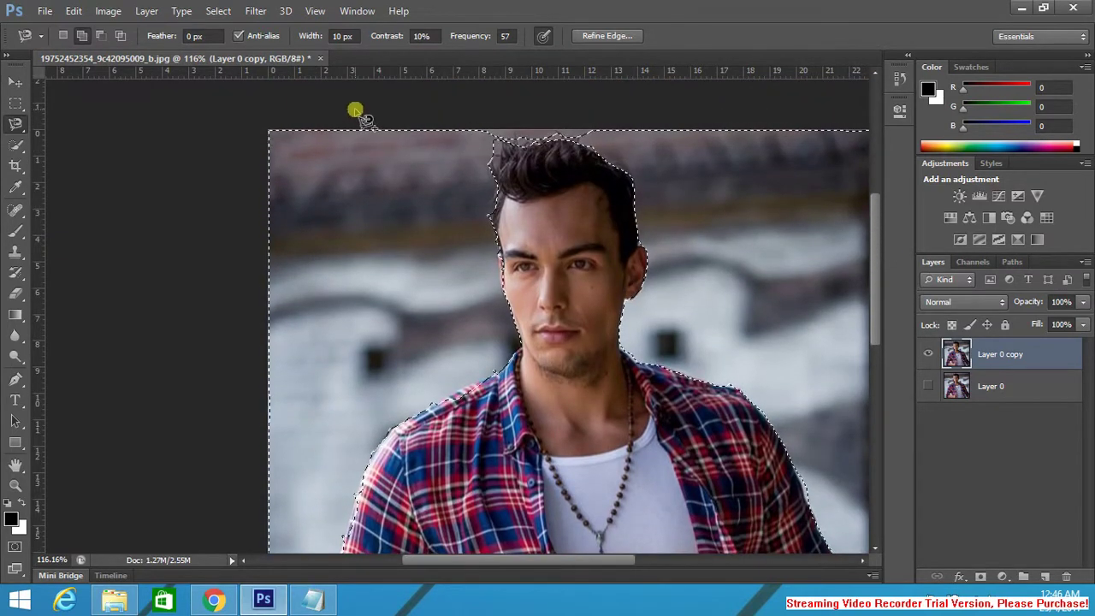
{"action": "left_click", "coordinate": [19, 103]}
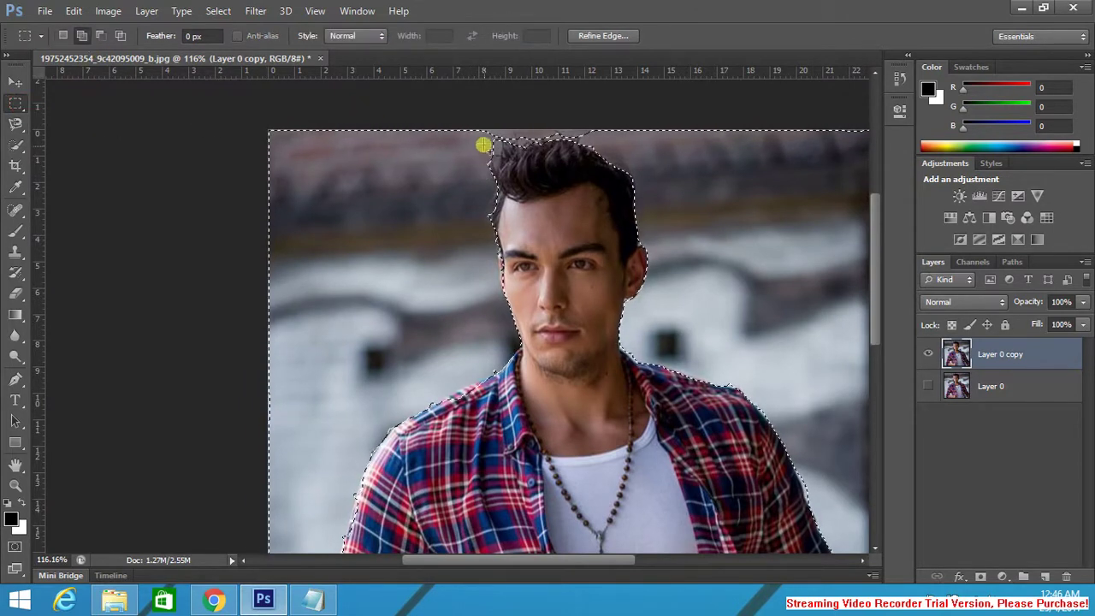
{"action": "left_click_drag", "start_coordinate": [612, 126], "coordinate": [621, 107]}
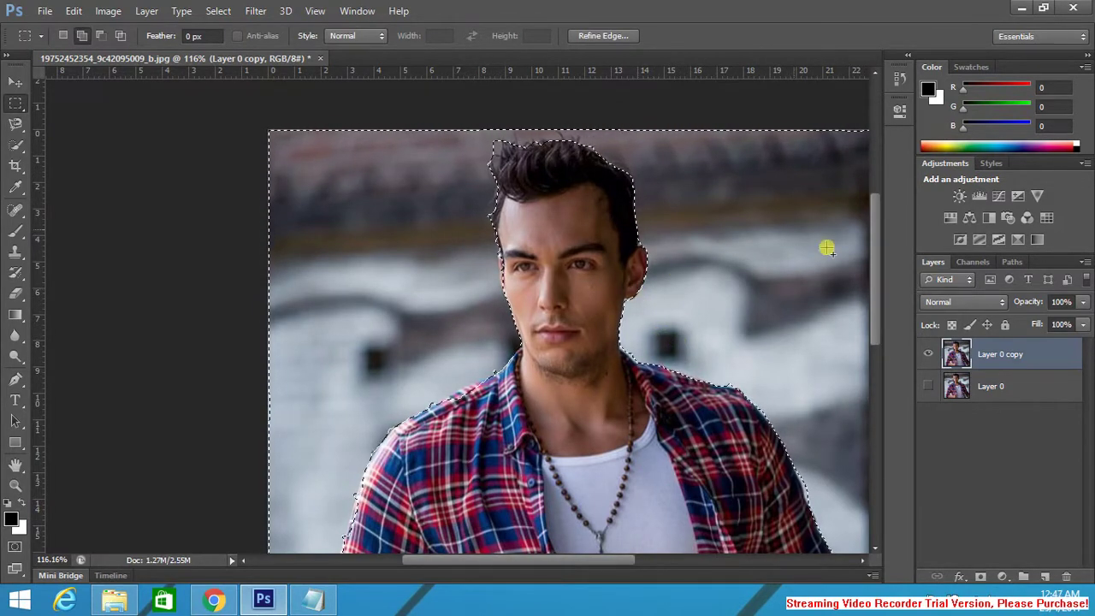
{"action": "left_click_drag", "start_coordinate": [877, 269], "coordinate": [877, 342]}
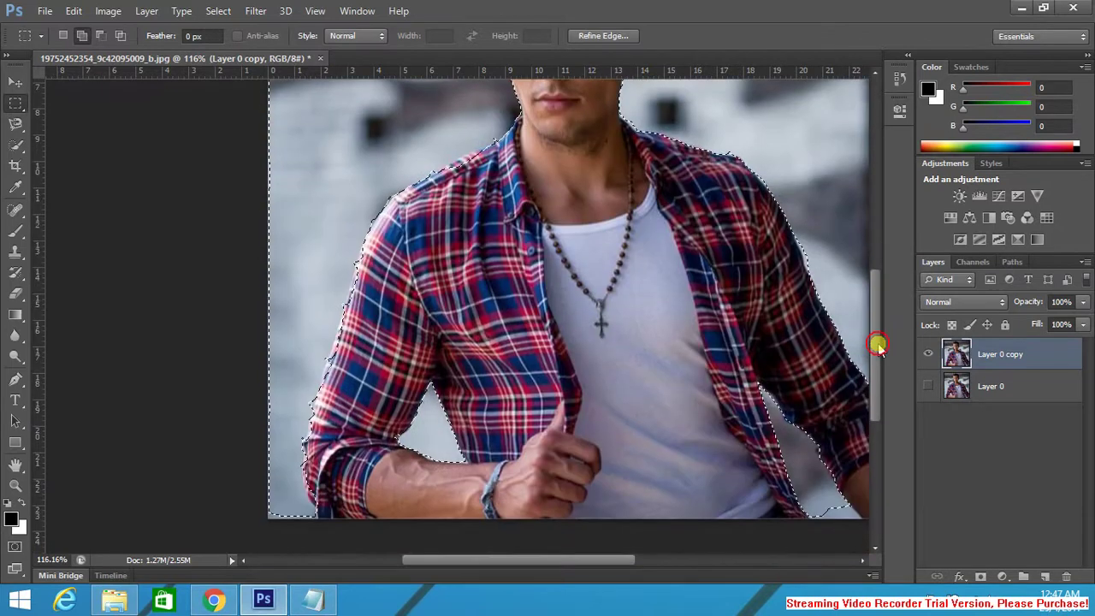
{"action": "left_click_drag", "start_coordinate": [573, 565], "coordinate": [631, 565]}
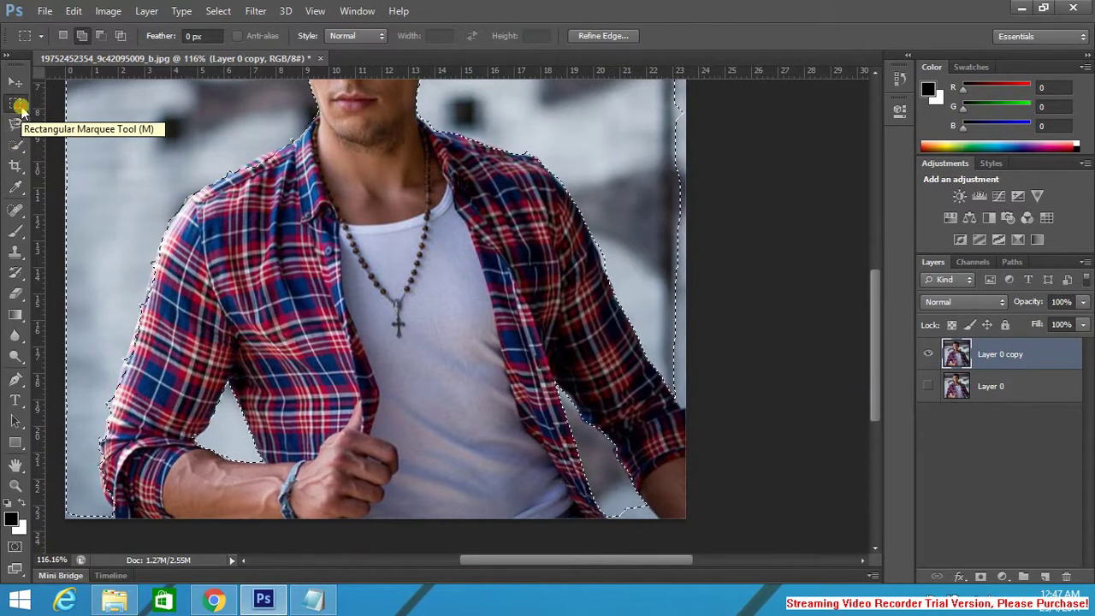
Step: Set the Lasso to Add to selection mode and switch to the Polygonal Lasso Tool
{"action": "left_click", "coordinate": [24, 112]}
{"action": "left_click", "coordinate": [17, 125]}
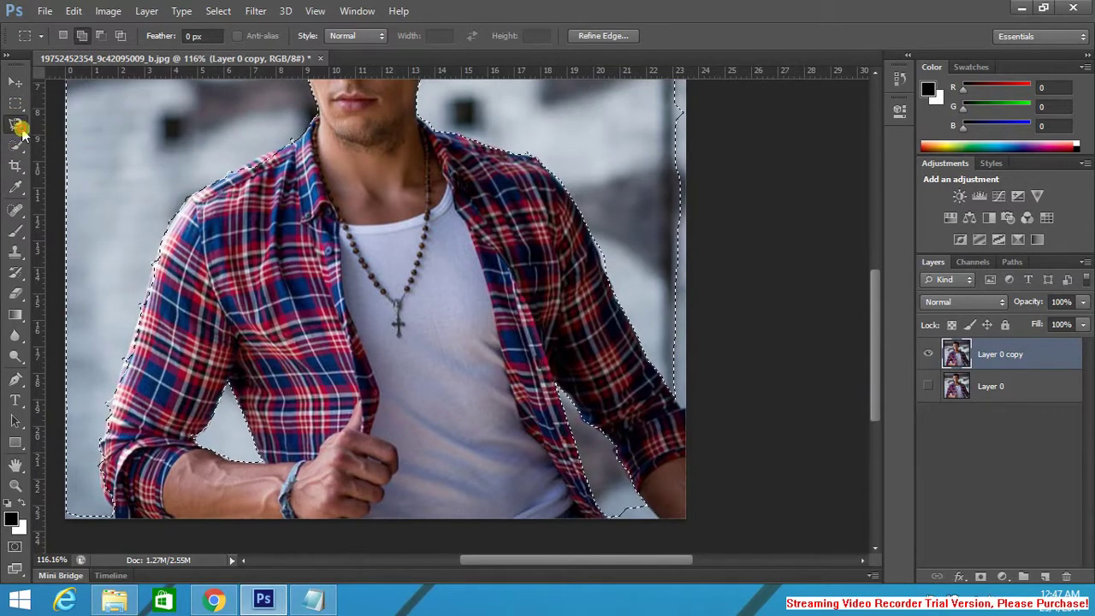
{"action": "left_click", "coordinate": [56, 124]}
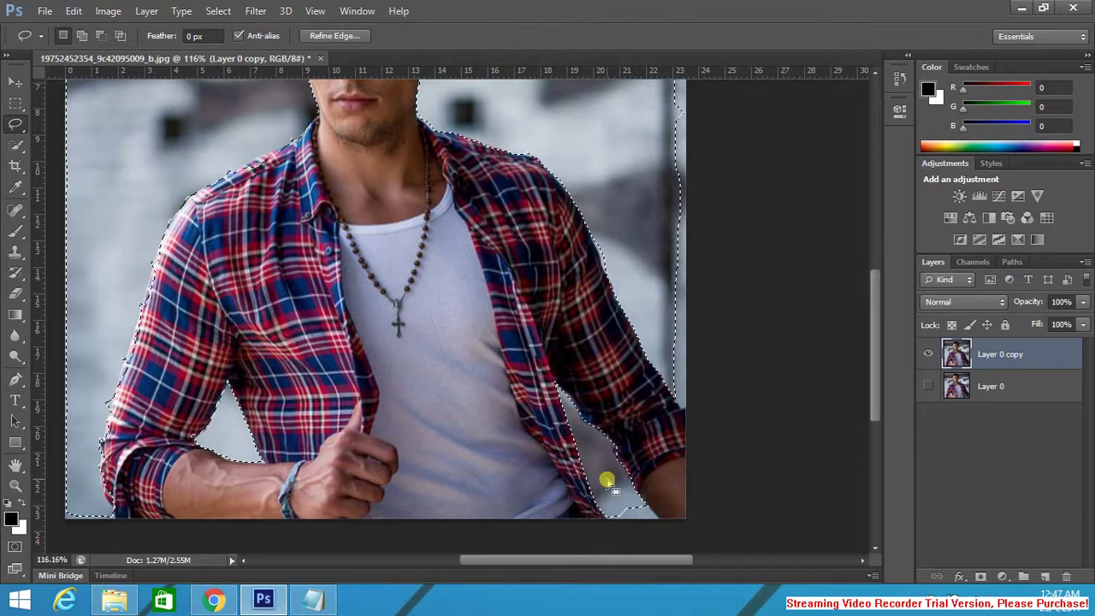
{"action": "left_click", "coordinate": [83, 35]}
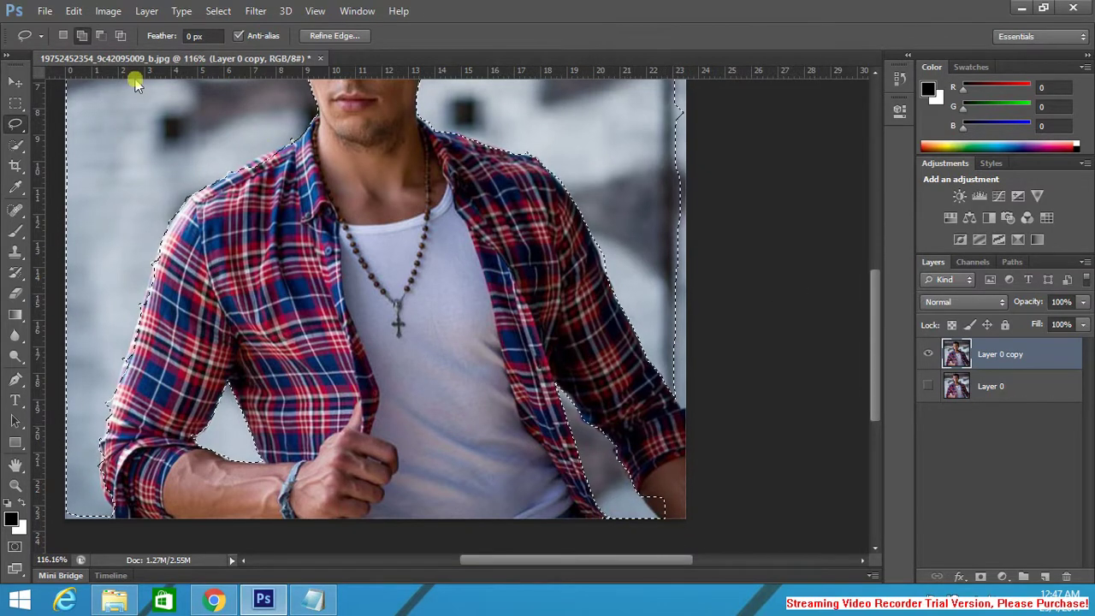
{"action": "left_click_drag", "start_coordinate": [17, 122], "coordinate": [32, 137]}
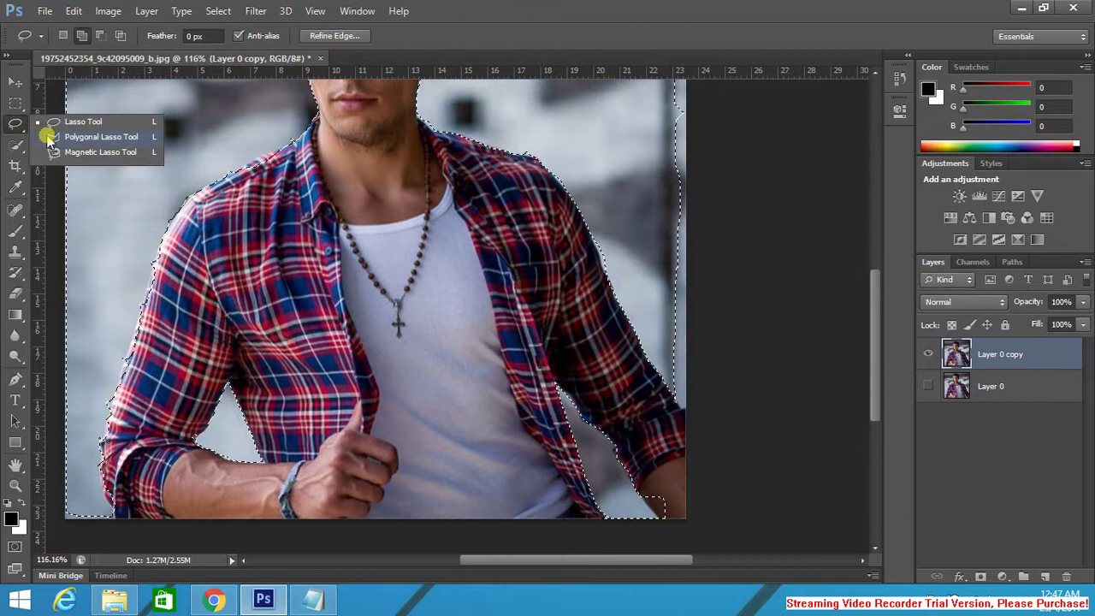
{"action": "left_click", "coordinate": [49, 139]}
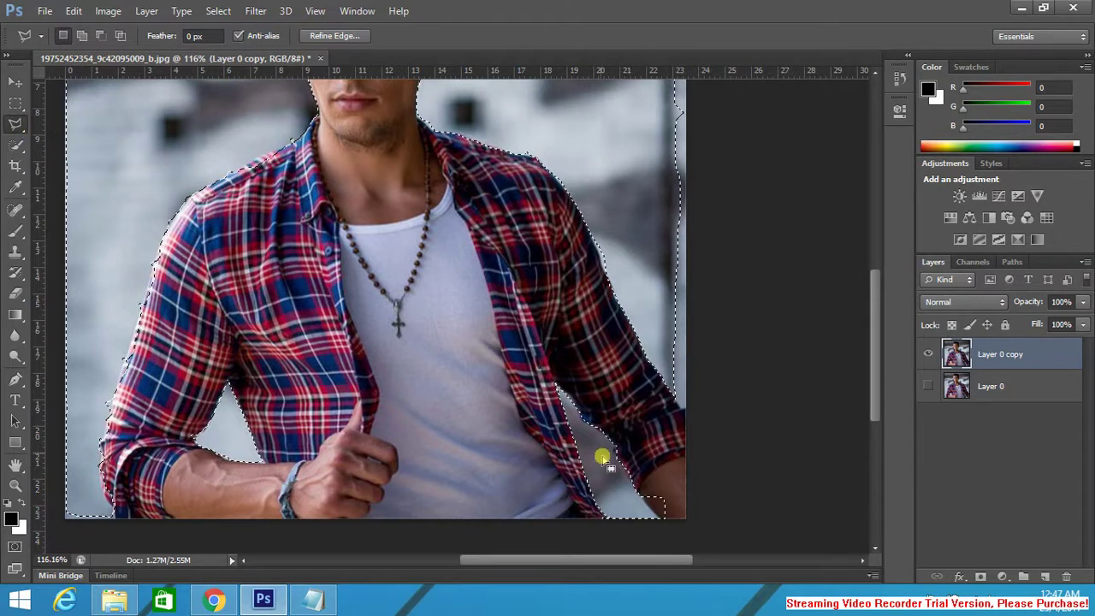
Step: Add the strip along the photo's right edge to the selection with straight-edged points
{"action": "left_click", "coordinate": [100, 35]}
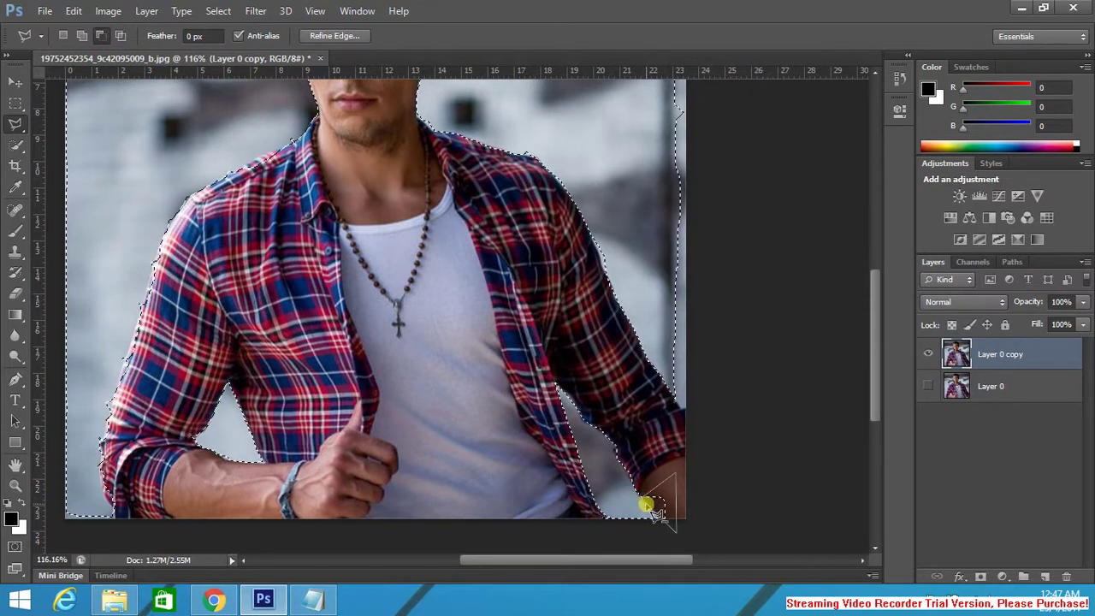
{"action": "left_click", "coordinate": [81, 35]}
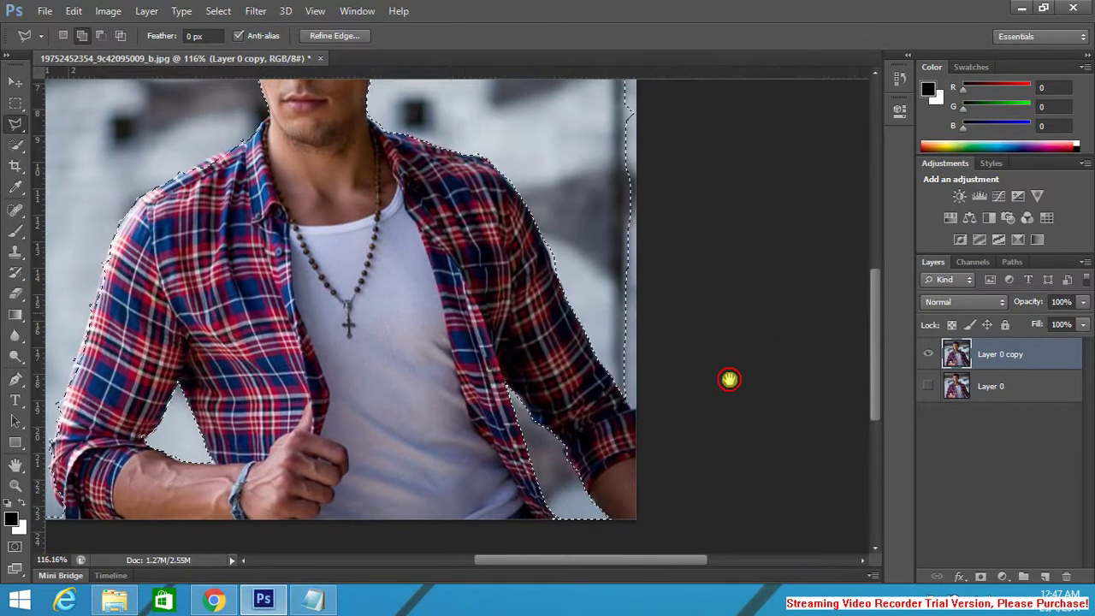
{"action": "left_click_drag", "start_coordinate": [728, 378], "coordinate": [750, 411]}
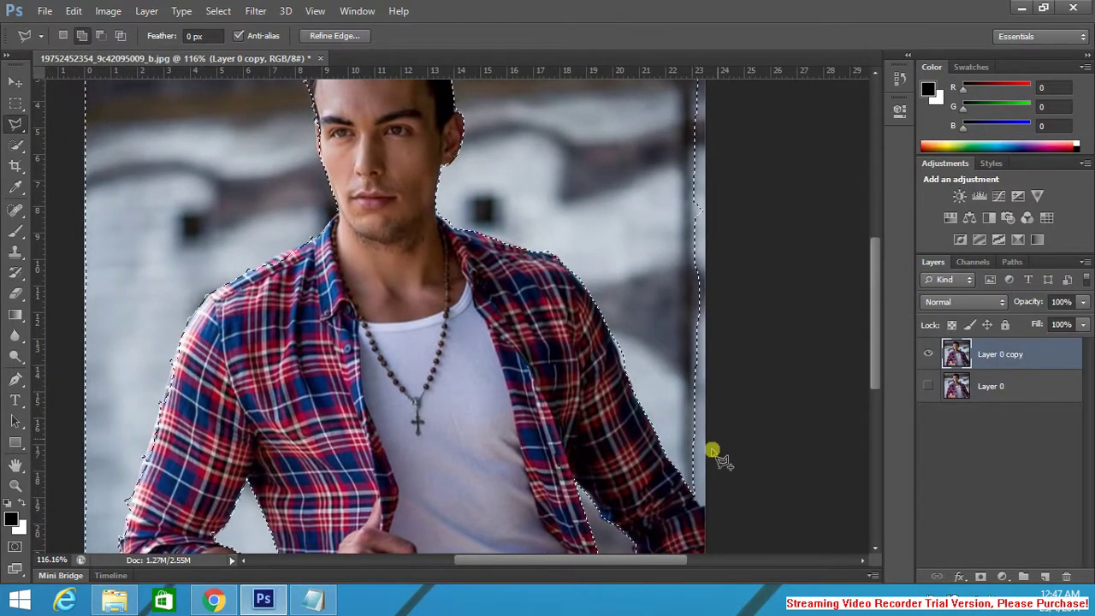
{"action": "left_click", "coordinate": [721, 532]}
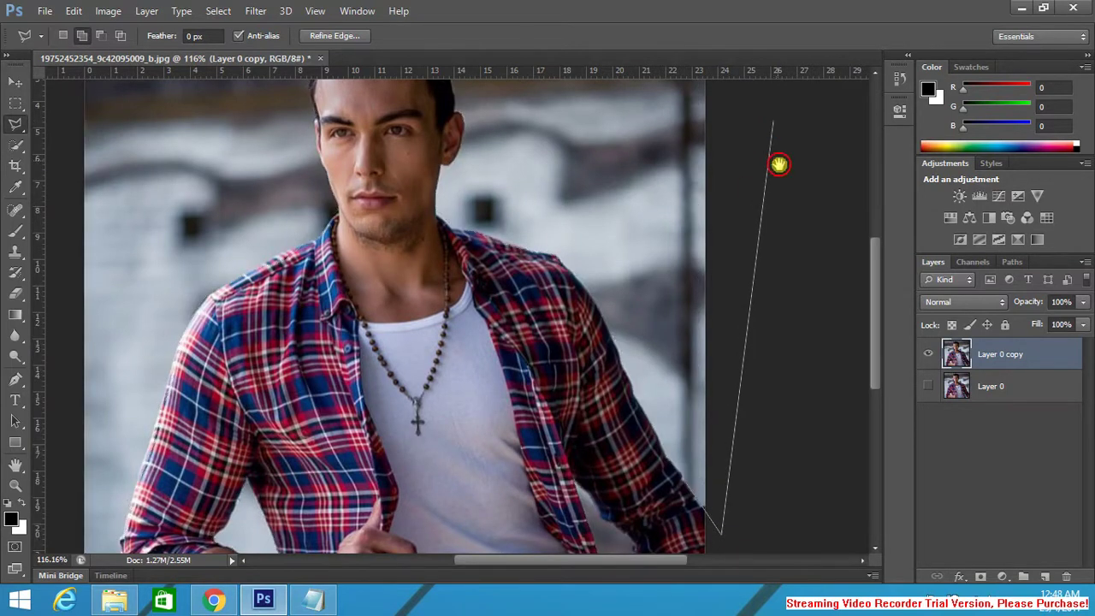
{"action": "left_click_drag", "start_coordinate": [778, 163], "coordinate": [790, 320]}
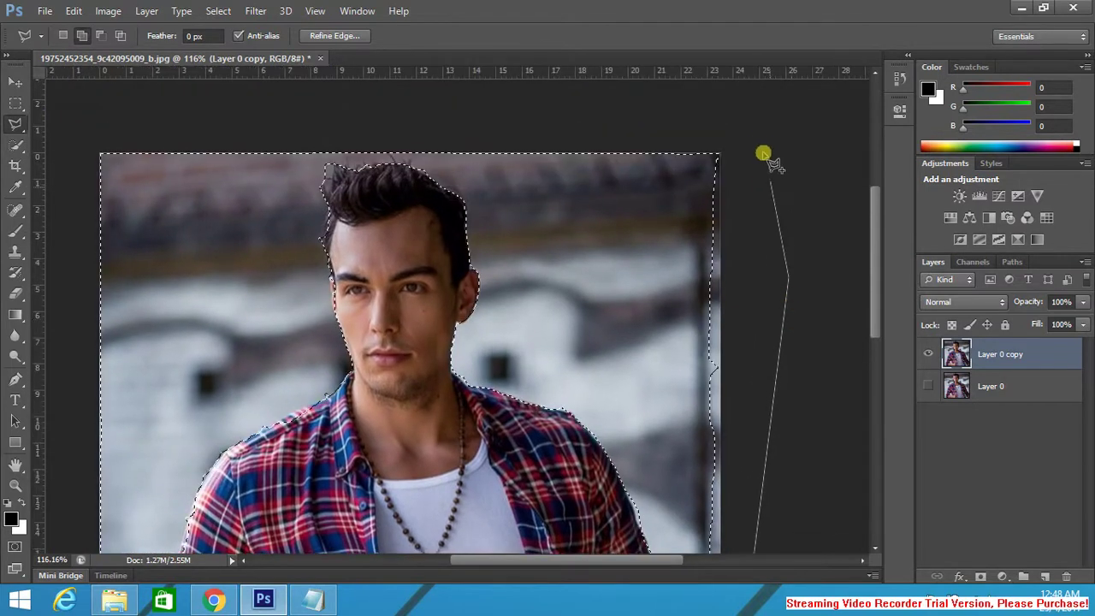
{"action": "left_click", "coordinate": [753, 115]}
{"action": "left_click", "coordinate": [661, 154]}
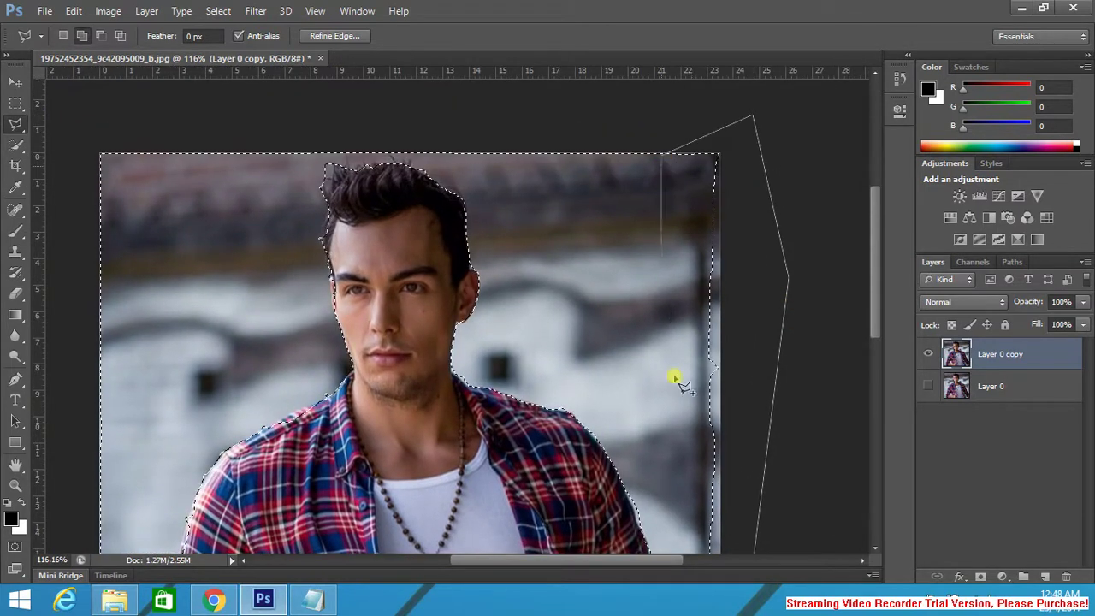
{"action": "left_click", "coordinate": [672, 459]}
{"action": "left_click_drag", "start_coordinate": [673, 281], "coordinate": [673, 241]}
{"action": "scroll", "coordinate": [673, 241], "scroll_direction": "down", "scroll_amount": 5}
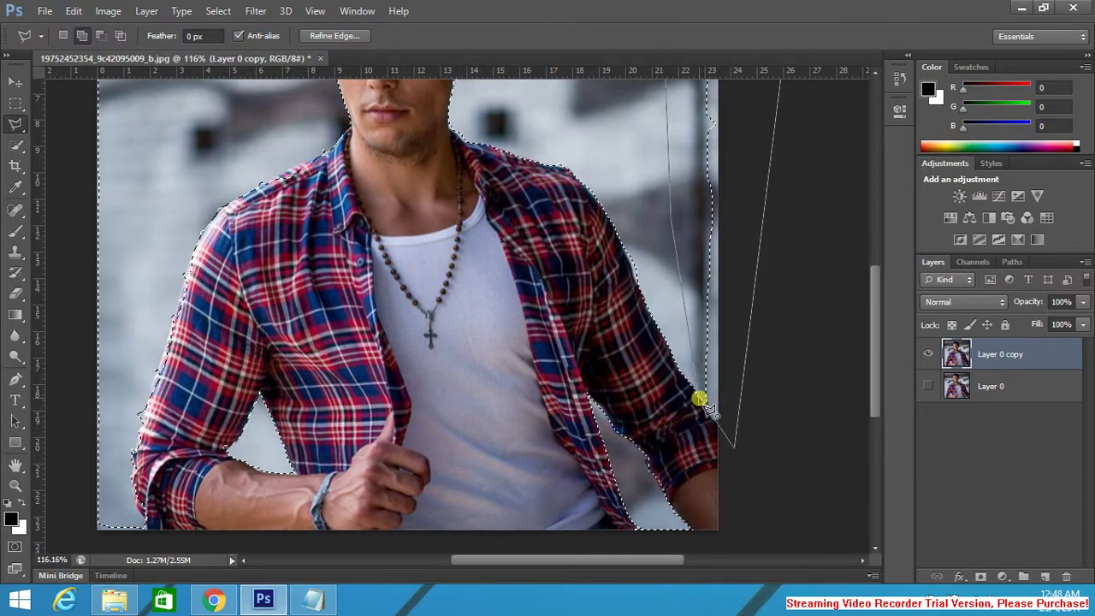
{"action": "double_click", "coordinate": [701, 405]}
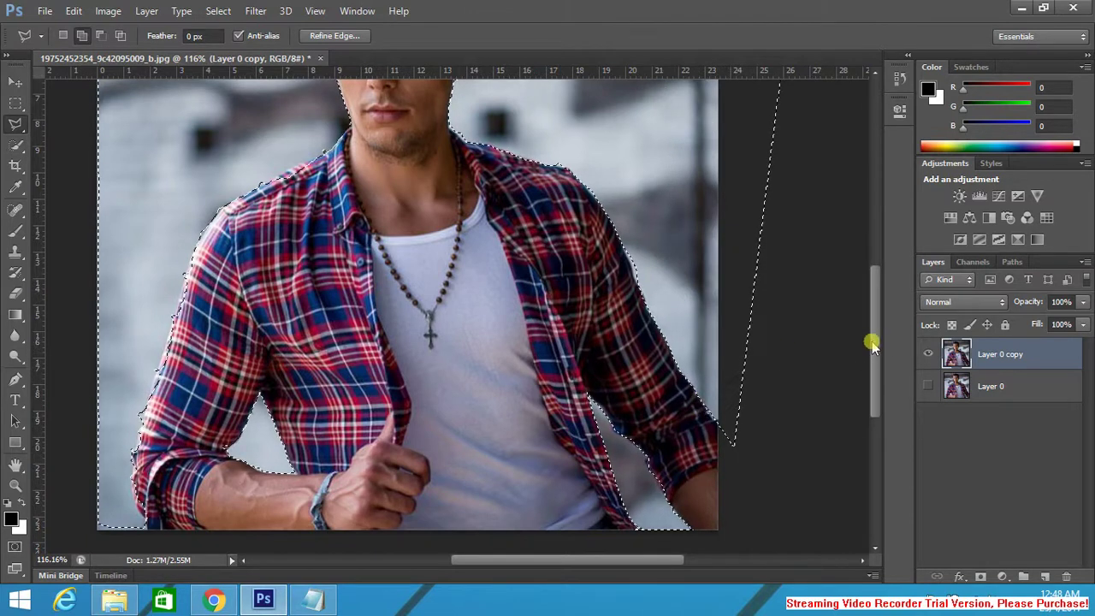
Step: Add the photo's lower-left corner beside the sleeve to the selection
{"action": "left_click_drag", "start_coordinate": [870, 342], "coordinate": [858, 412]}
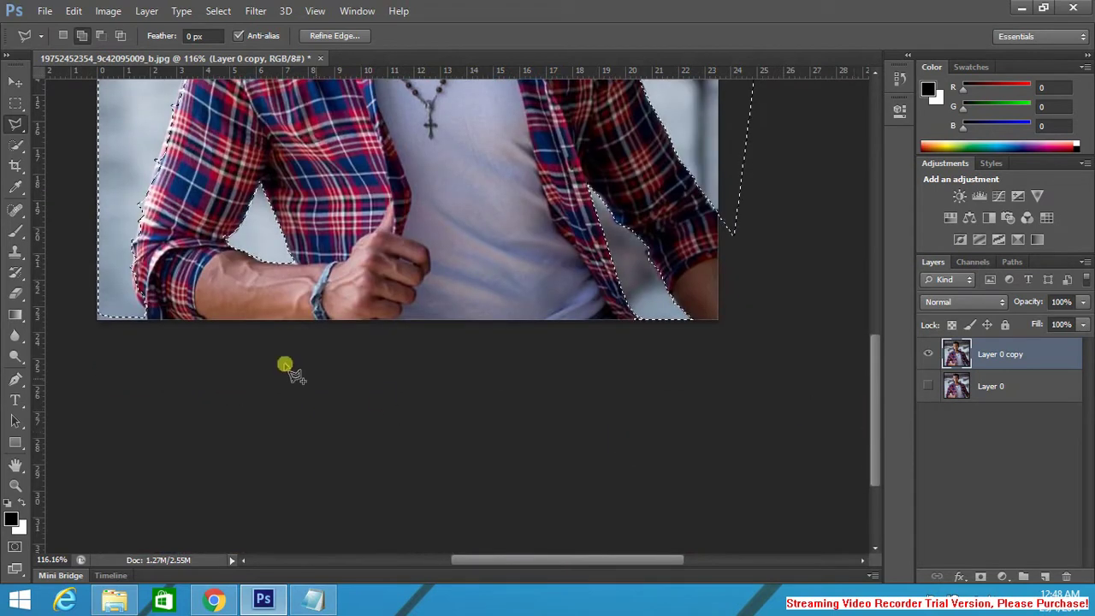
{"action": "left_click", "coordinate": [145, 338]}
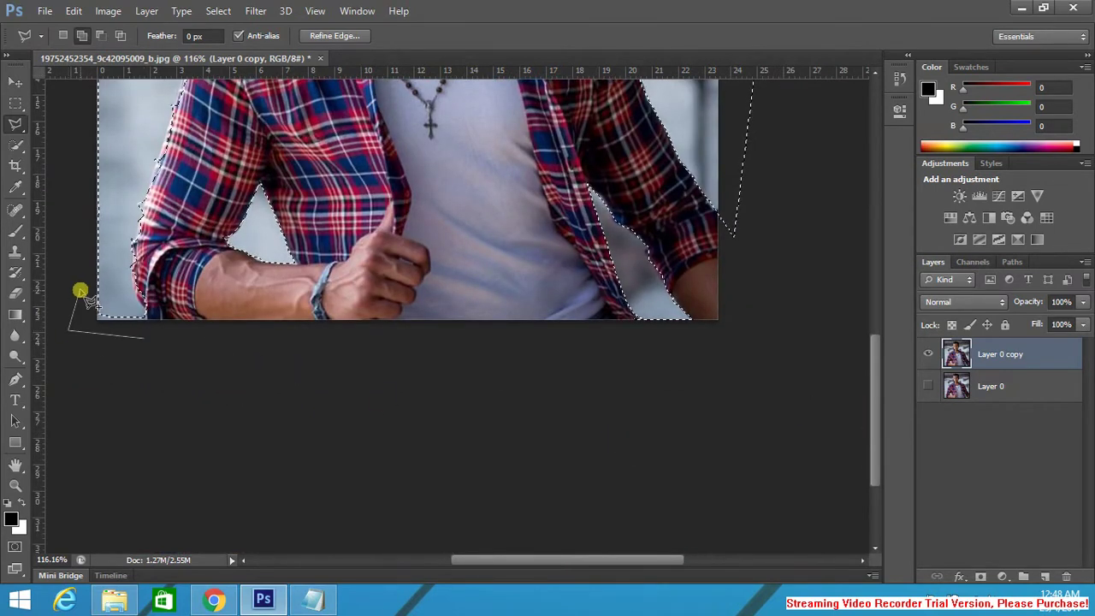
{"action": "left_click", "coordinate": [144, 310]}
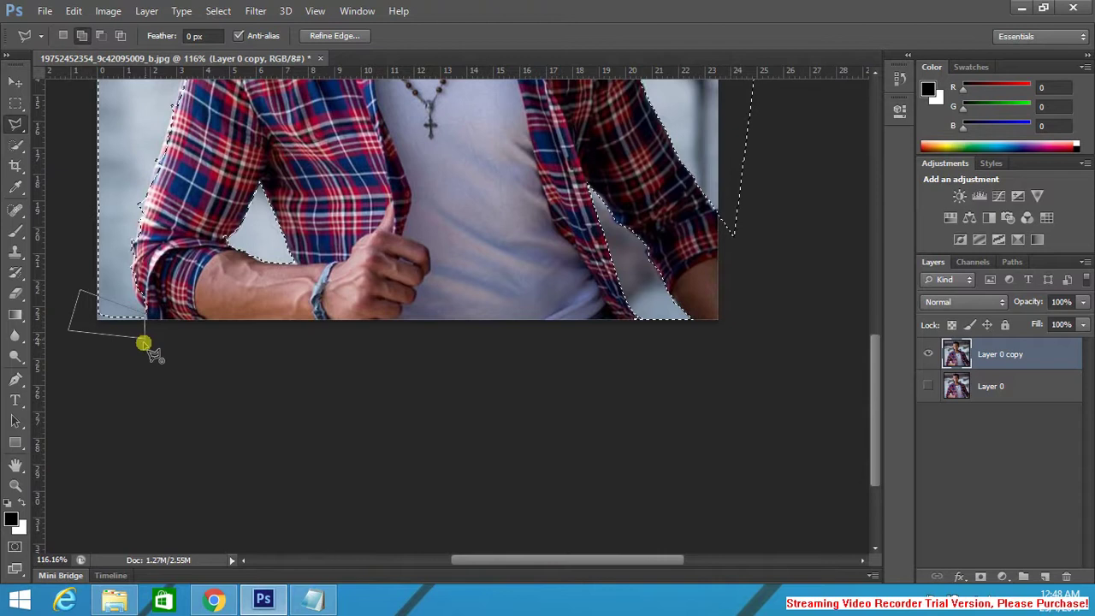
{"action": "double_click", "coordinate": [146, 340]}
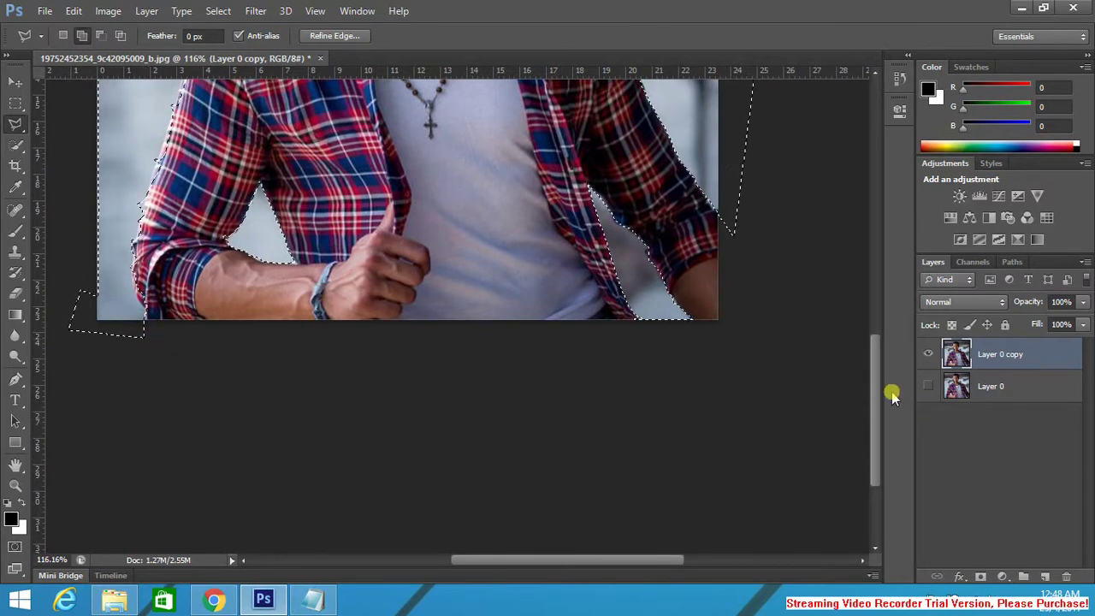
{"action": "left_click_drag", "start_coordinate": [880, 391], "coordinate": [884, 282]}
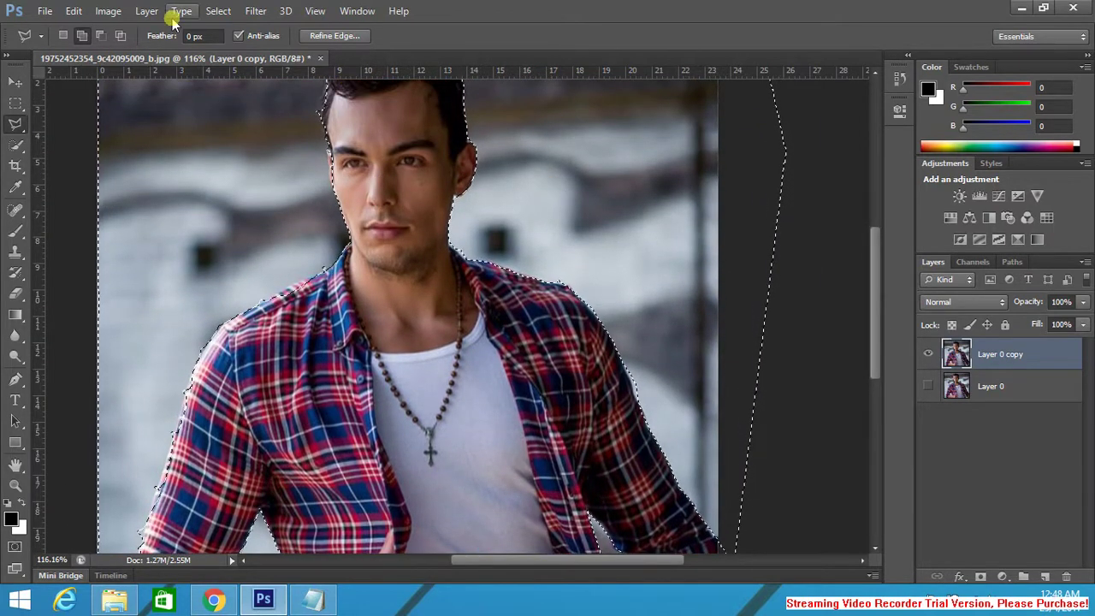
Step: Invert the selection, deselect, and stamp the cut-out man onto a new Layer 1
{"action": "left_click", "coordinate": [218, 10]}
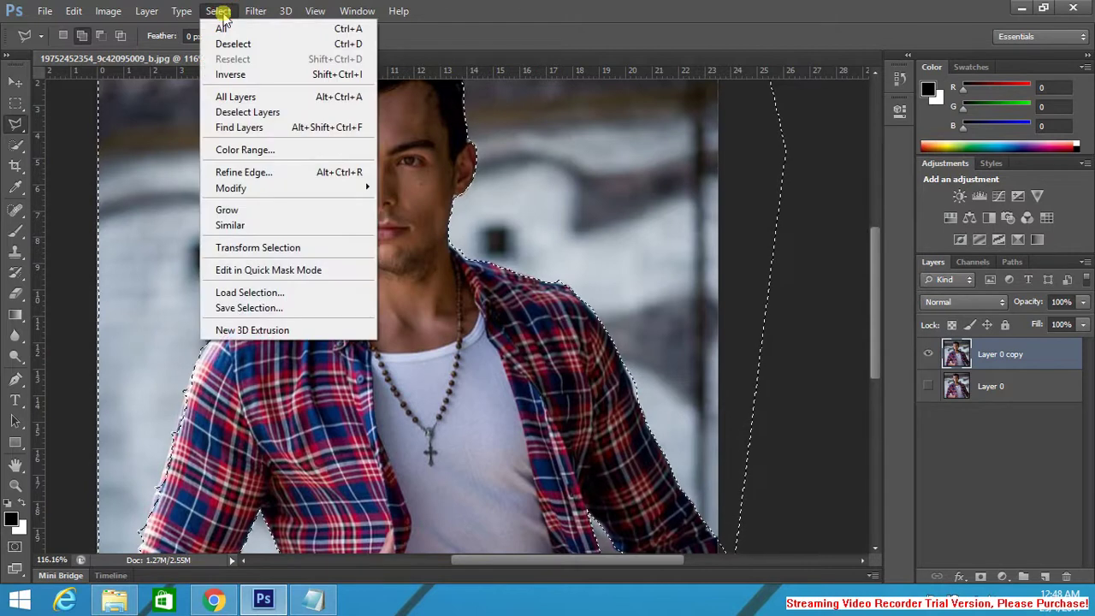
{"action": "left_click", "coordinate": [239, 74]}
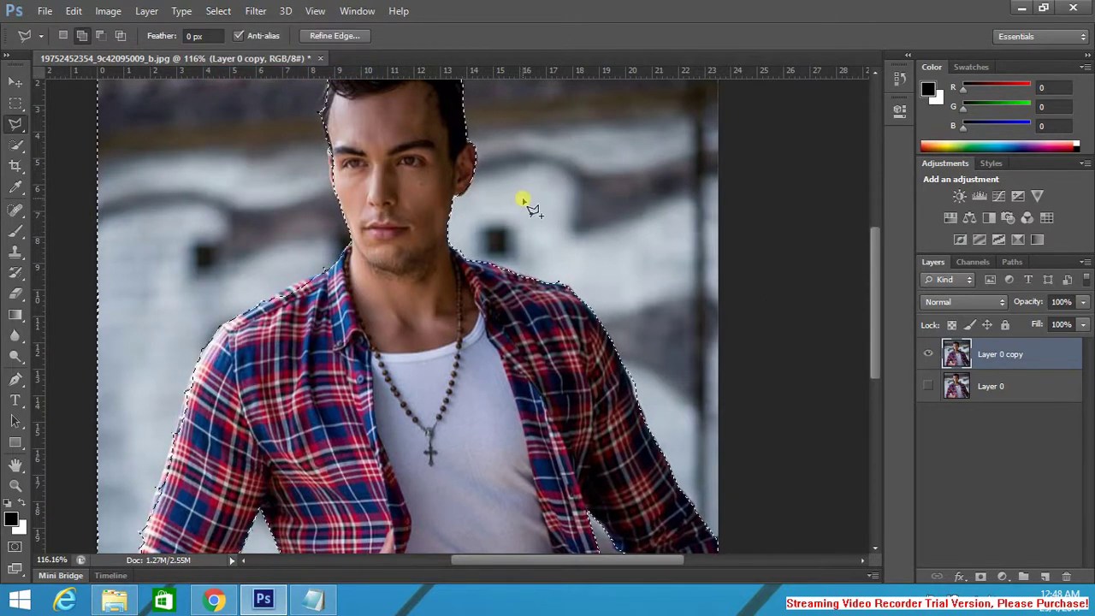
{"action": "key", "text": "ctrl+d"}
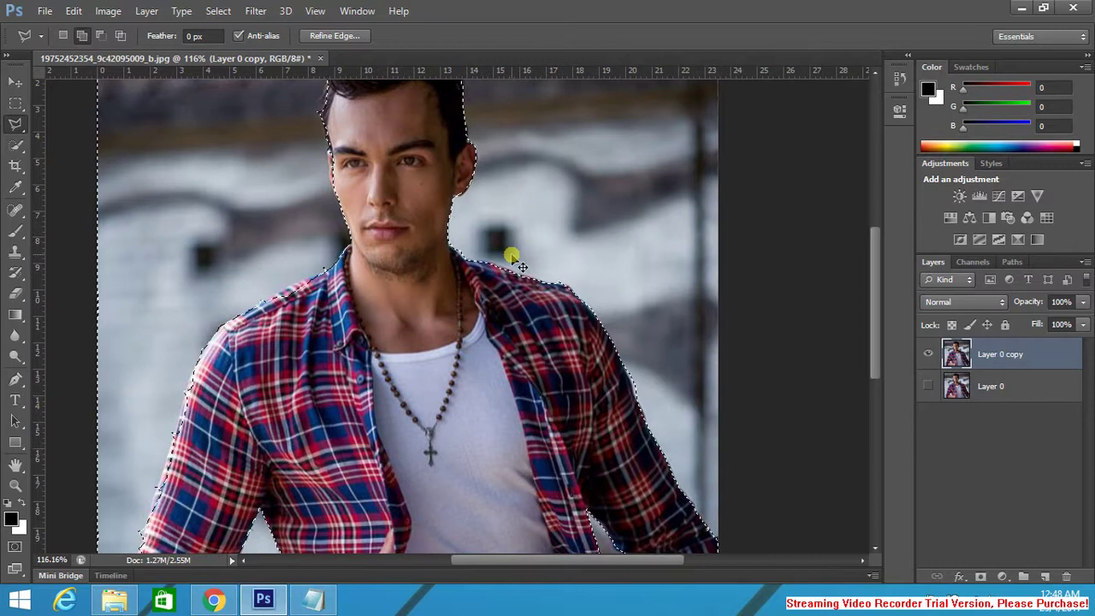
{"action": "key", "text": "ctrl+shift+alt+n"}
{"action": "key", "text": "ctrl+shift+alt+e"}
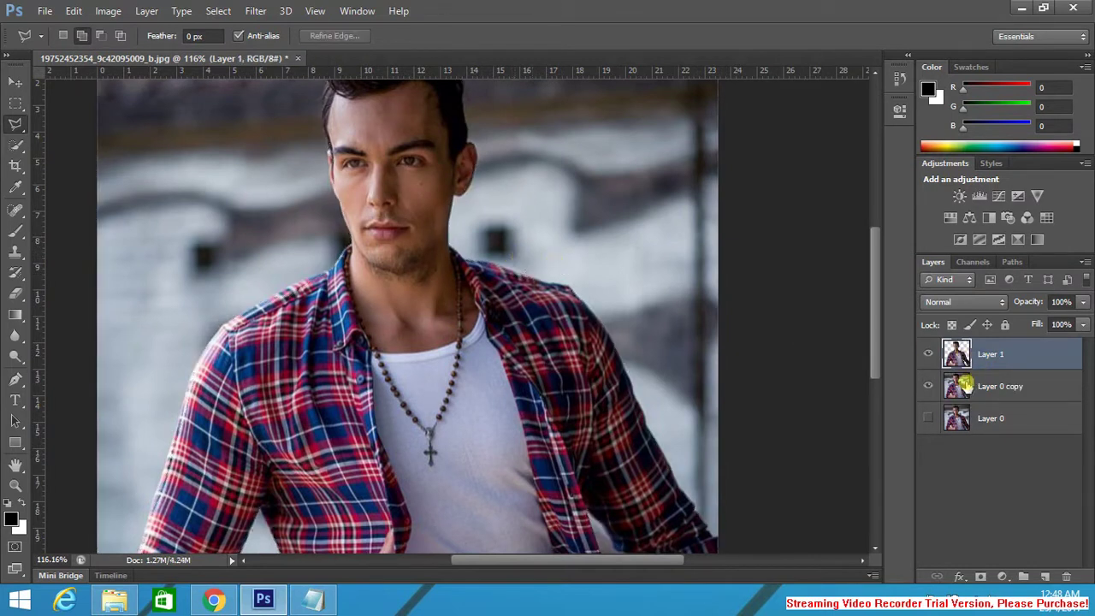
Step: Check the cutout by toggling Layer 0 copy's visibility, then hide Layer 1
{"action": "left_click", "coordinate": [930, 388]}
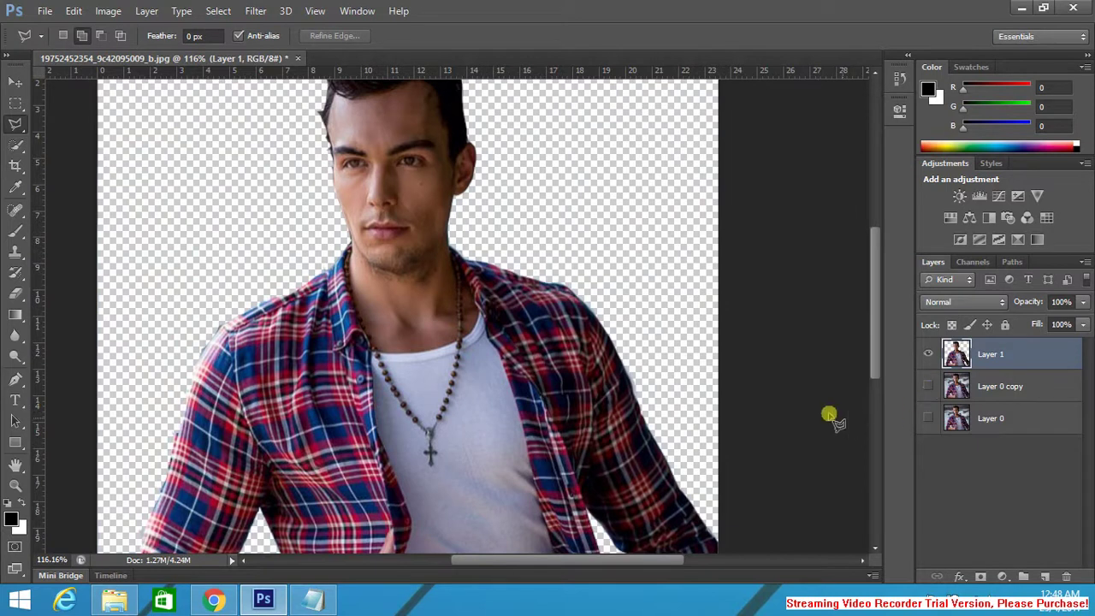
{"action": "scroll", "coordinate": [650, 299], "scroll_direction": "down", "scroll_amount": 3}
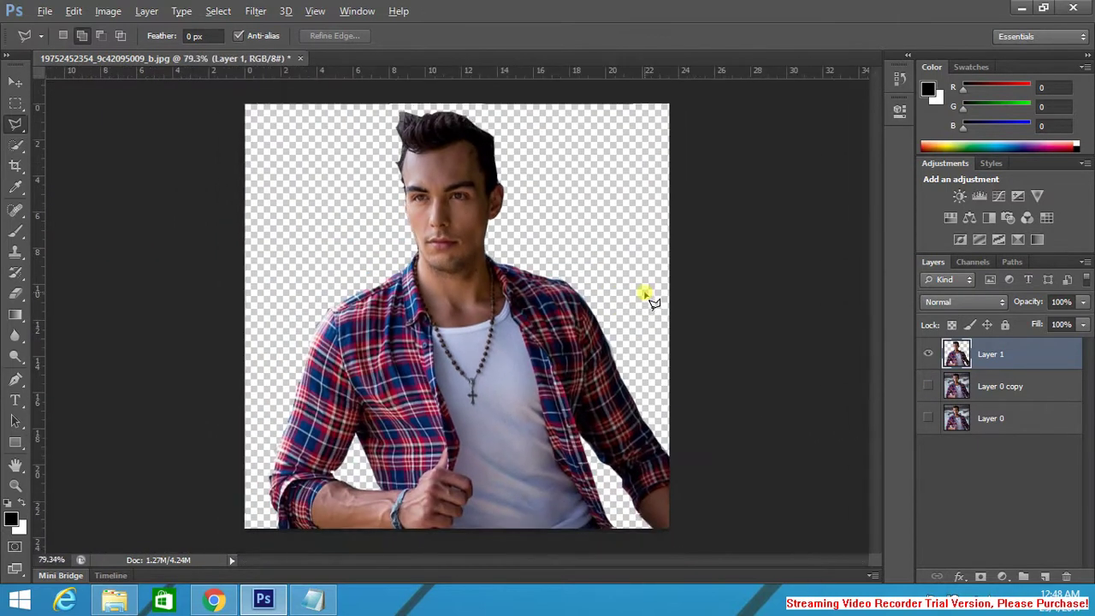
{"action": "scroll", "coordinate": [604, 293], "scroll_direction": "up", "scroll_amount": 1}
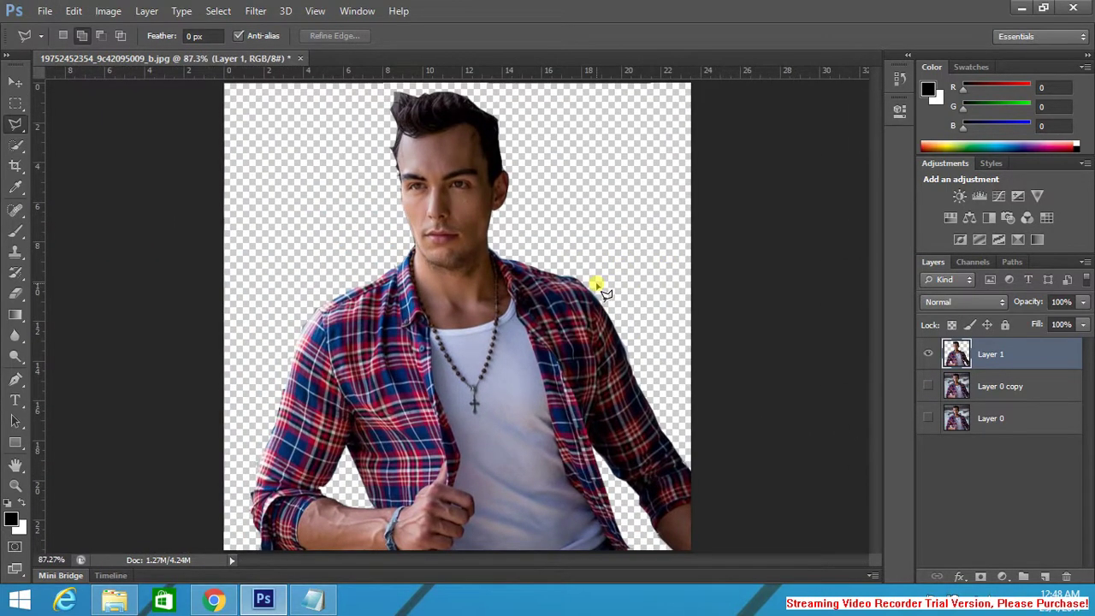
{"action": "left_click", "coordinate": [930, 387]}
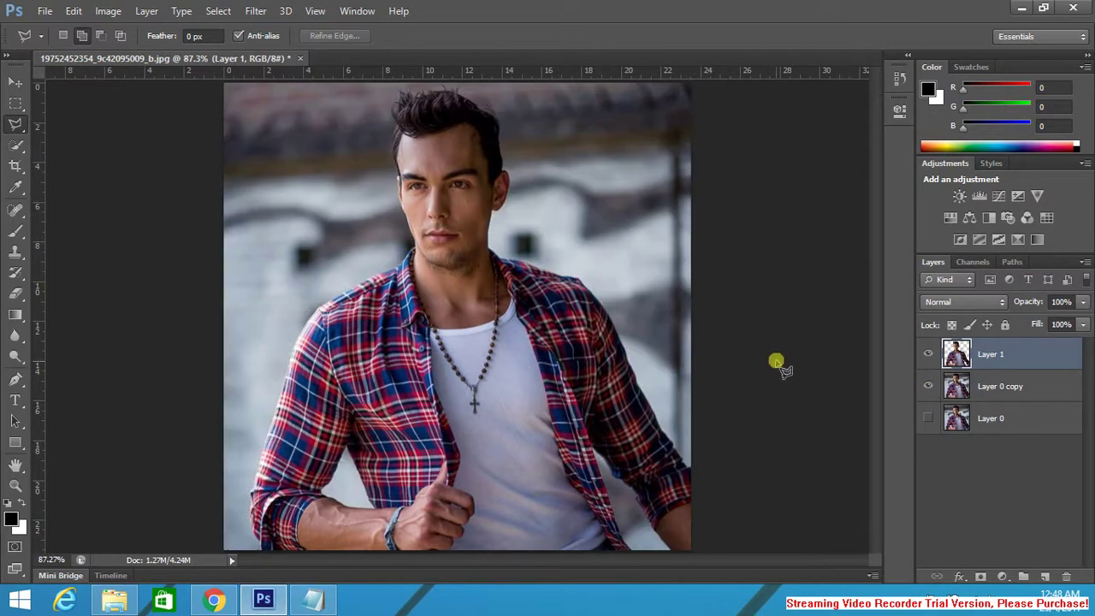
{"action": "left_click", "coordinate": [929, 354]}
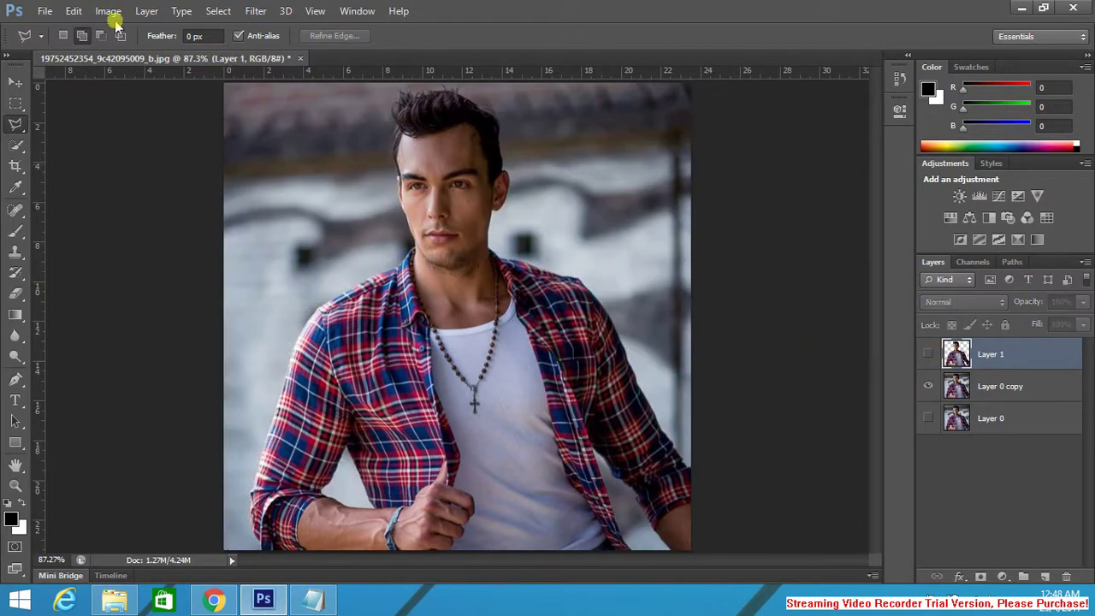
Step: Select Layer 0 copy and apply a Field Blur of 15 px to it
{"action": "left_click", "coordinate": [255, 11]}
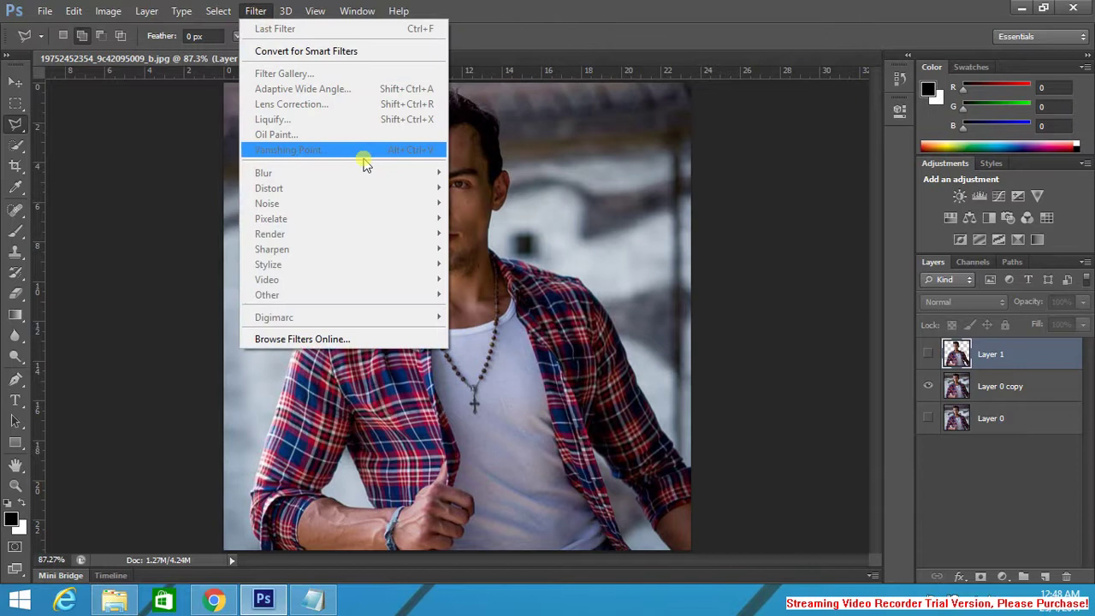
{"action": "mouse_move", "coordinate": [357, 10]}
{"action": "left_click", "coordinate": [507, 7]}
{"action": "left_click", "coordinate": [255, 11]}
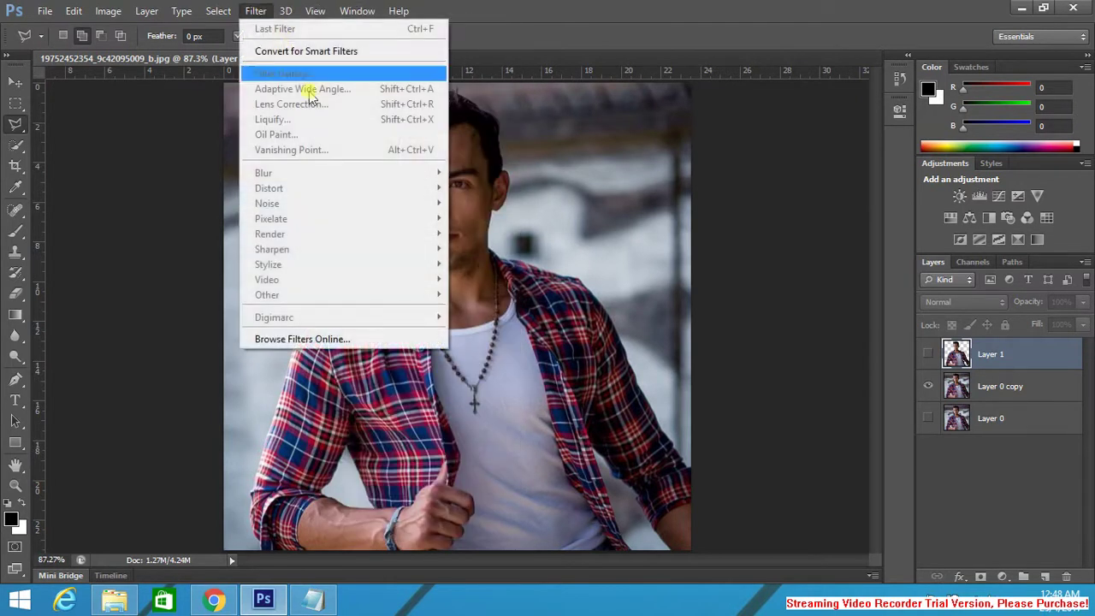
{"action": "left_click", "coordinate": [569, 7]}
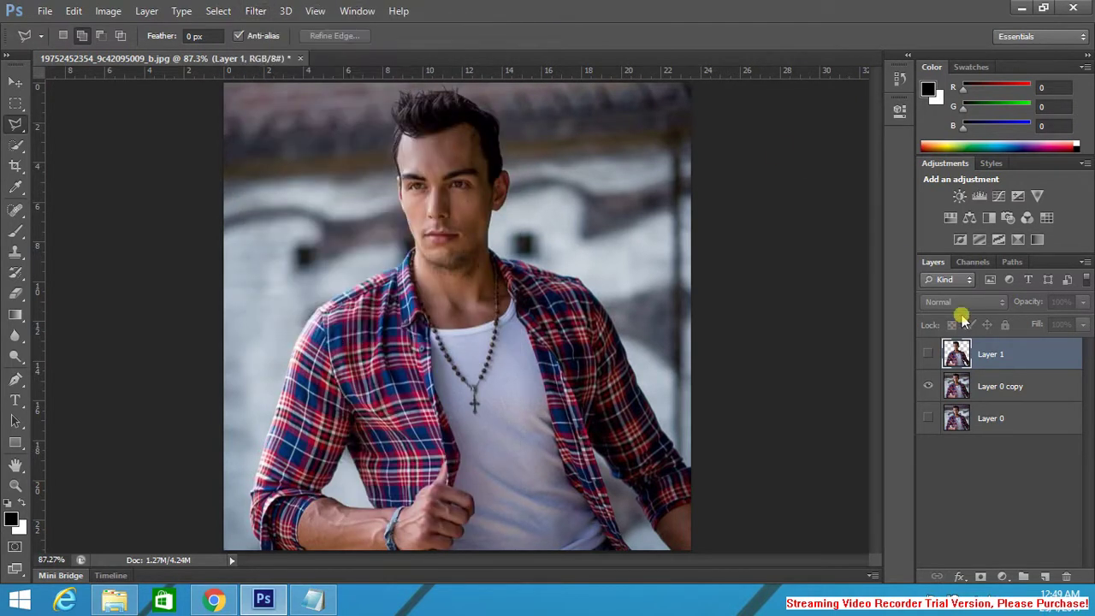
{"action": "left_click", "coordinate": [983, 386]}
{"action": "left_click", "coordinate": [255, 11]}
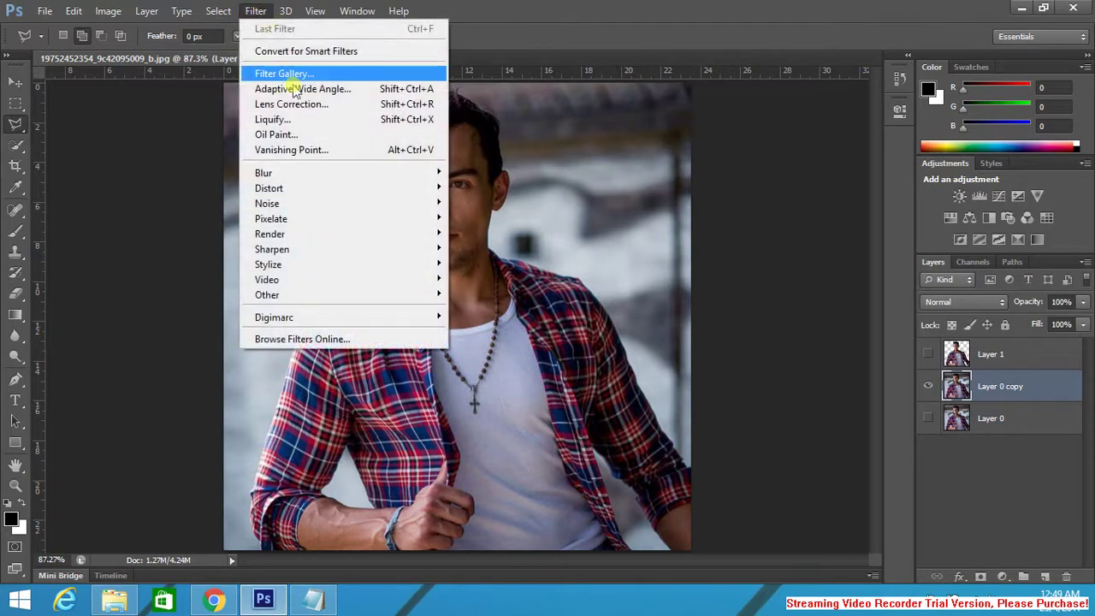
{"action": "mouse_move", "coordinate": [382, 175]}
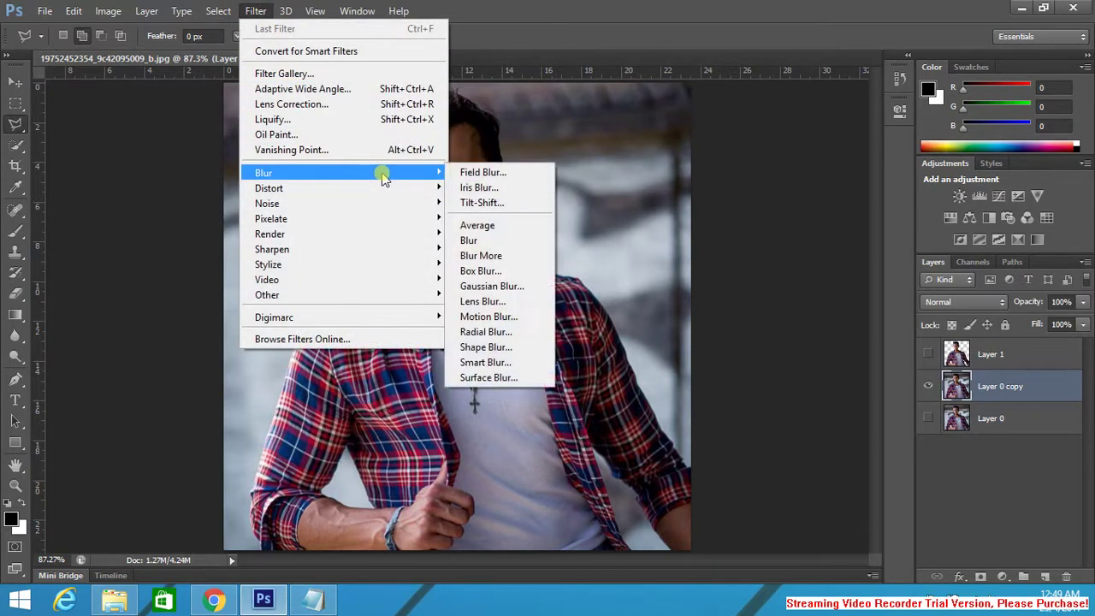
{"action": "left_click", "coordinate": [501, 172]}
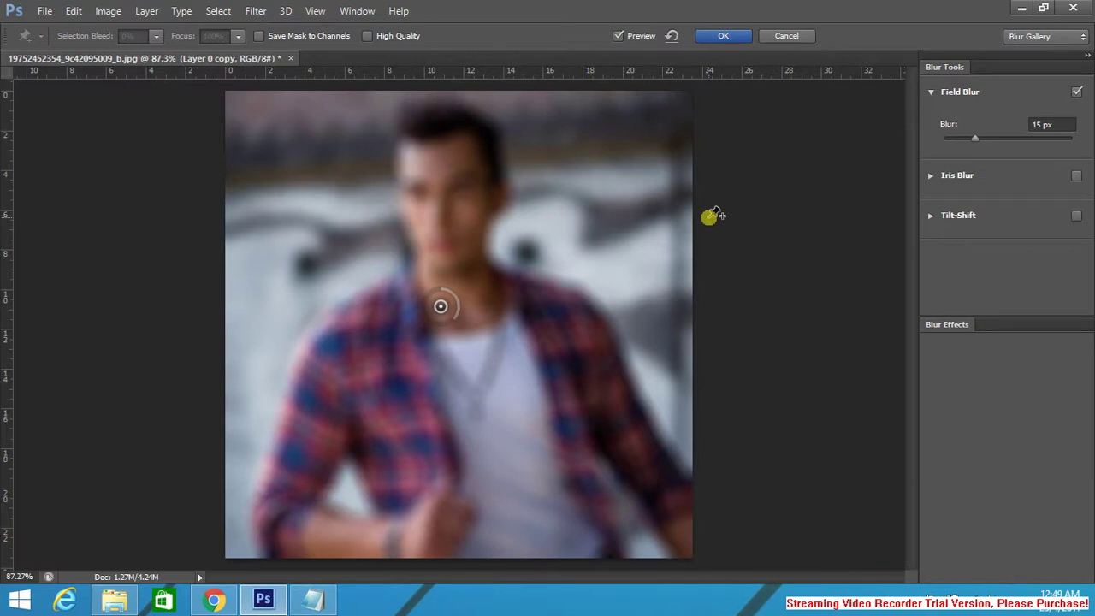
{"action": "left_click", "coordinate": [721, 36]}
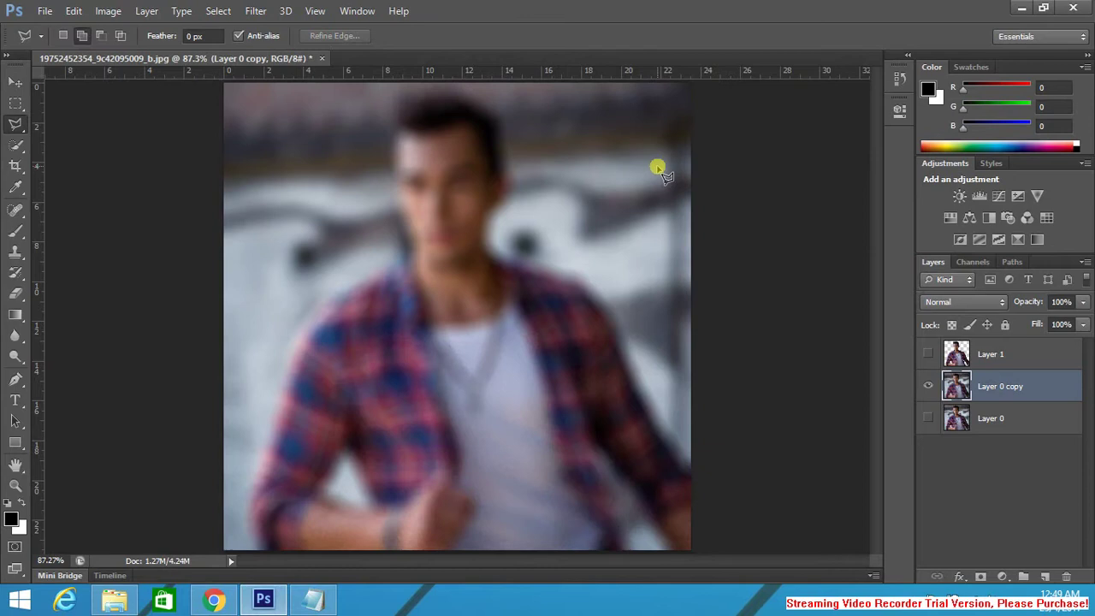
Step: Show Layer 1 over the blurred background and make it active with the Blur Tool
{"action": "left_click", "coordinate": [931, 353]}
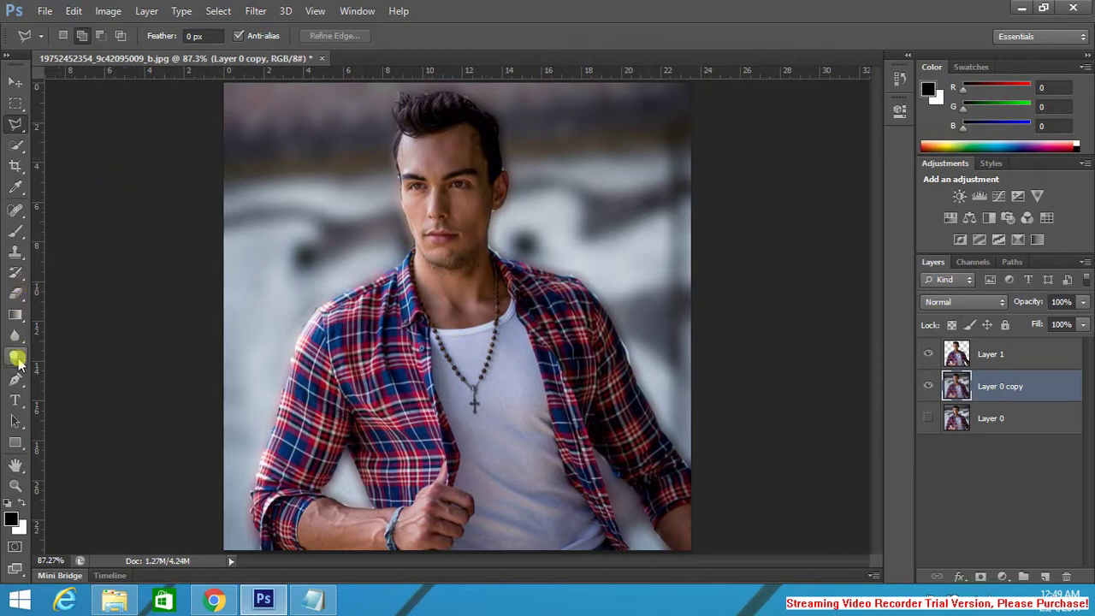
{"action": "left_click", "coordinate": [16, 339]}
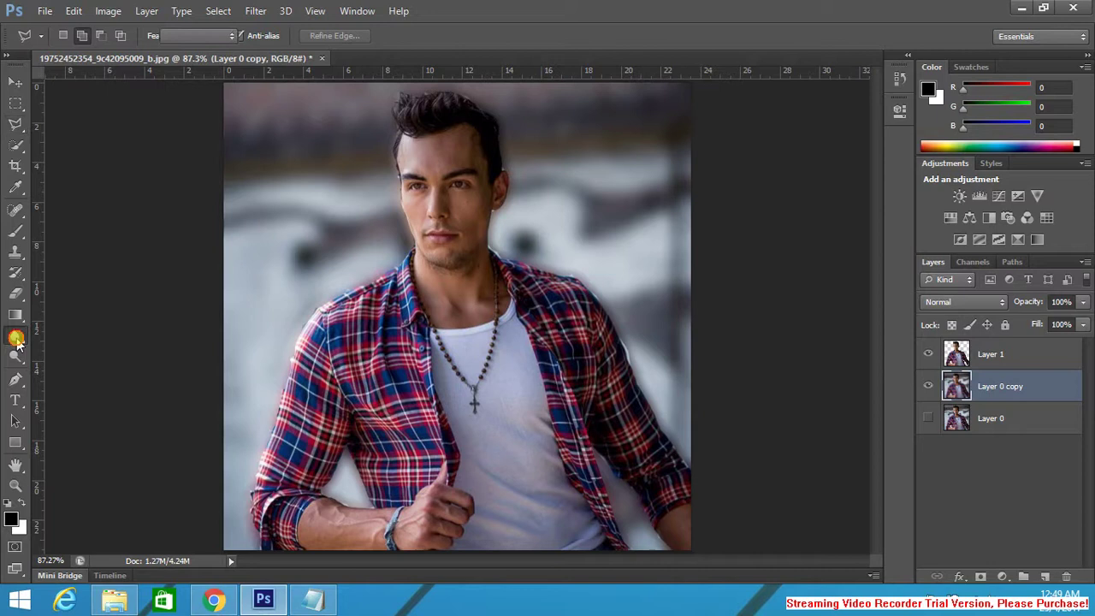
{"action": "left_click", "coordinate": [66, 335]}
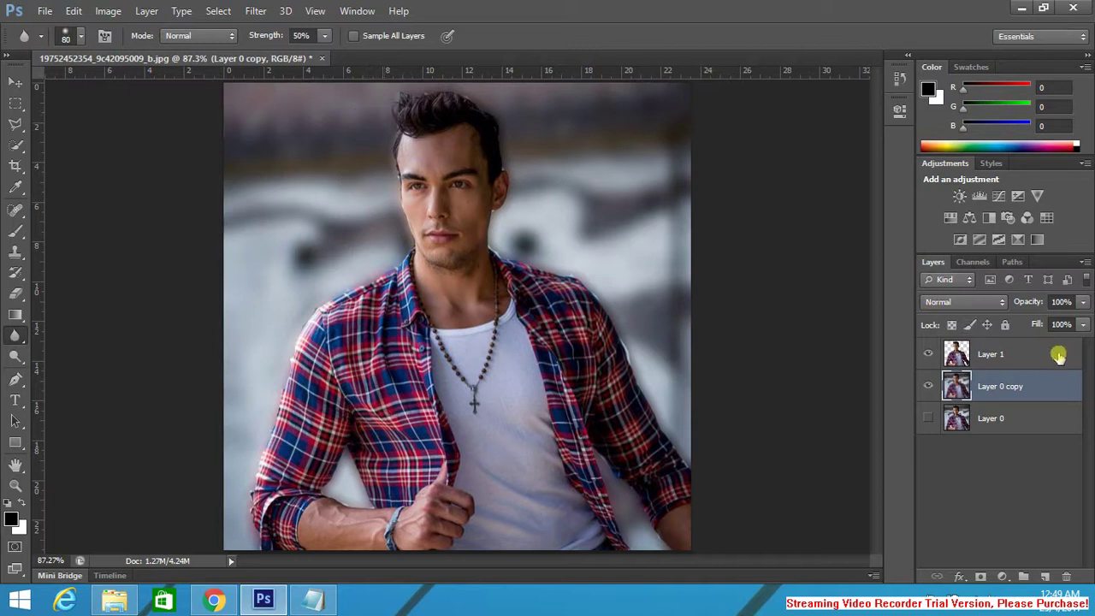
{"action": "left_click", "coordinate": [1017, 352]}
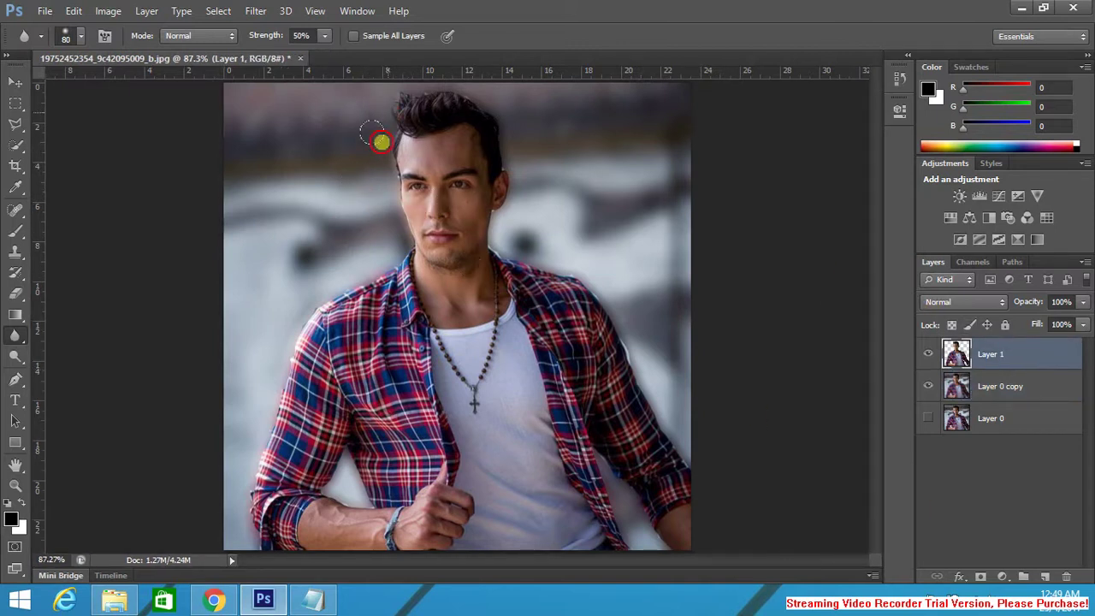
Step: Soften the man's edges at the hair, neck and shoulder, left forearm and lower right sleeve
{"action": "left_click", "coordinate": [382, 206]}
{"action": "left_click_drag", "start_coordinate": [506, 239], "coordinate": [566, 265]}
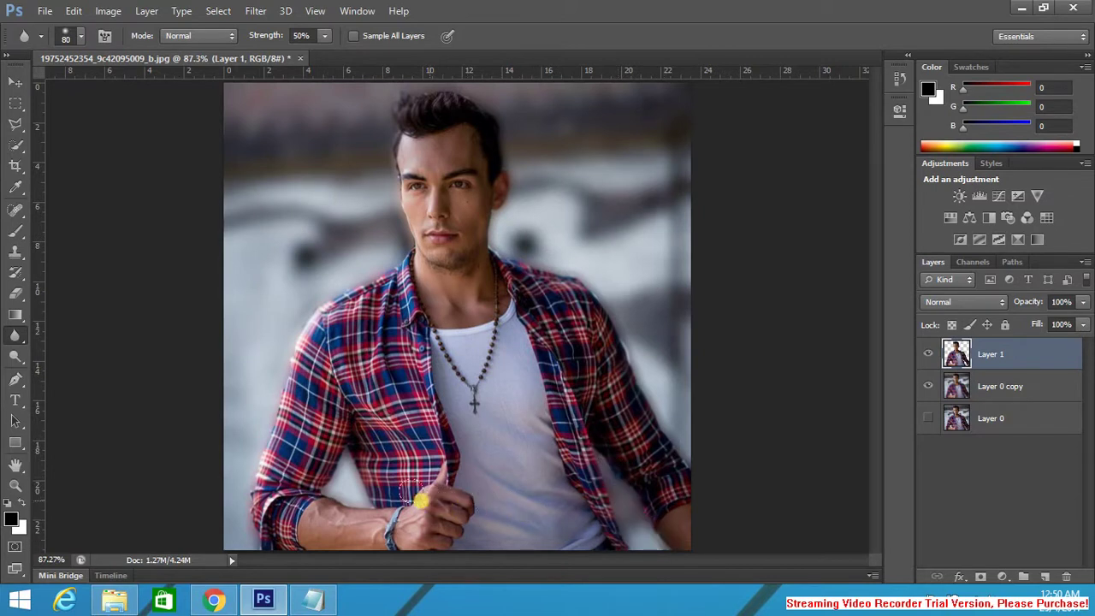
{"action": "mouse_move", "coordinate": [420, 499]}
{"action": "left_mouse_down"}
{"action": "mouse_move", "coordinate": [343, 489]}
{"action": "mouse_move", "coordinate": [341, 468]}
{"action": "mouse_move", "coordinate": [335, 517]}
{"action": "mouse_move", "coordinate": [248, 494]}
{"action": "mouse_move", "coordinate": [280, 555]}
{"action": "mouse_move", "coordinate": [242, 520]}
{"action": "left_mouse_up"}
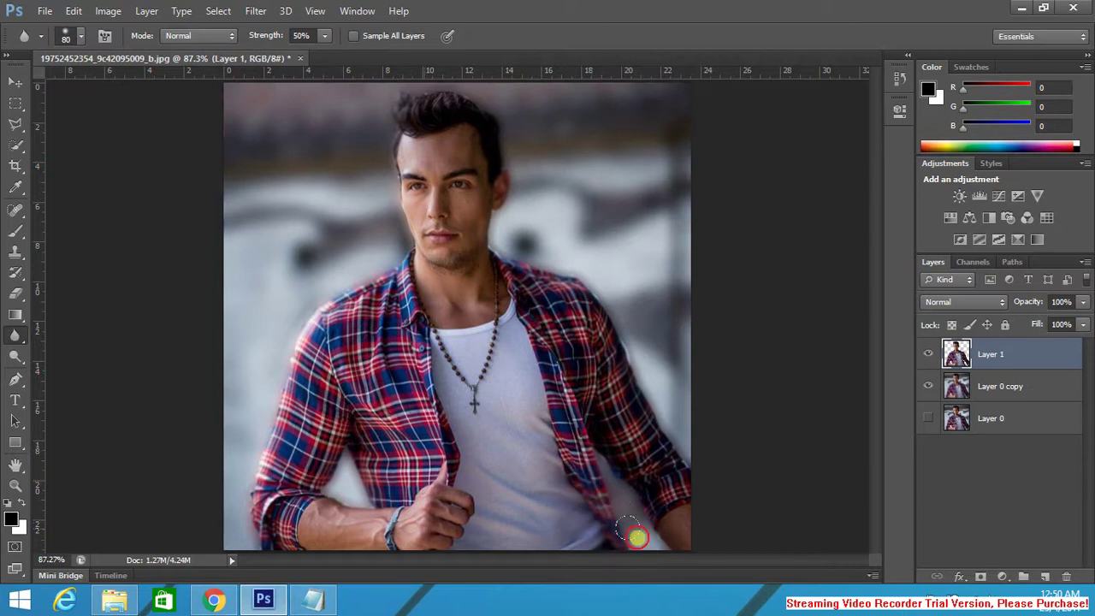
{"action": "left_click_drag", "start_coordinate": [665, 531], "coordinate": [662, 520]}
Step: Select Layer 1 and Layer 0 copy together and combine them with Merge Visible
{"action": "left_click", "coordinate": [1015, 380], "text": "shift"}
{"action": "right_click", "coordinate": [995, 387]}
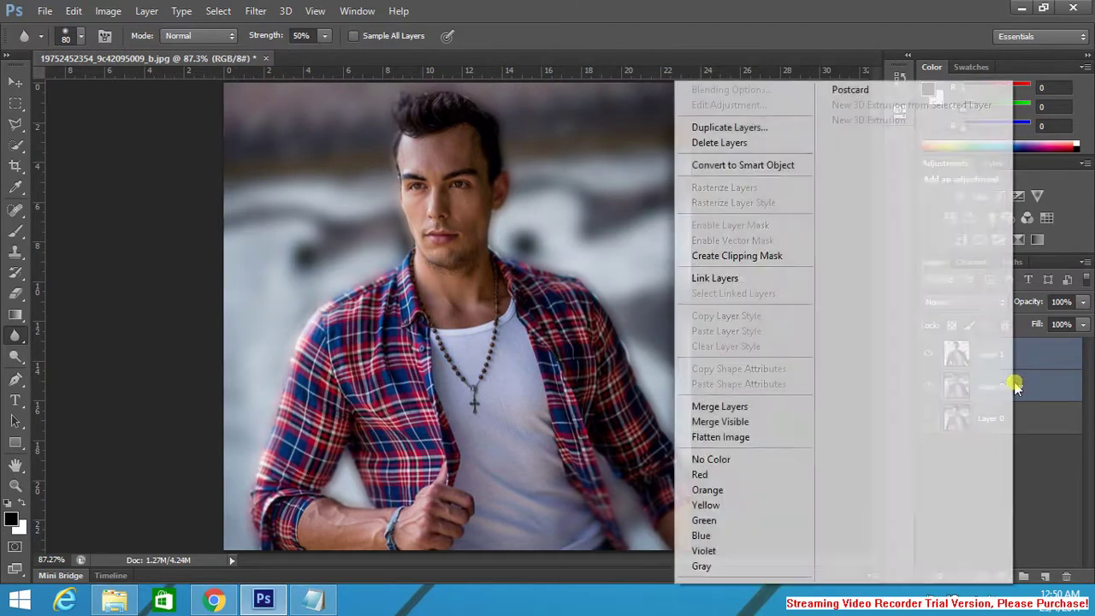
{"action": "left_click", "coordinate": [760, 428]}
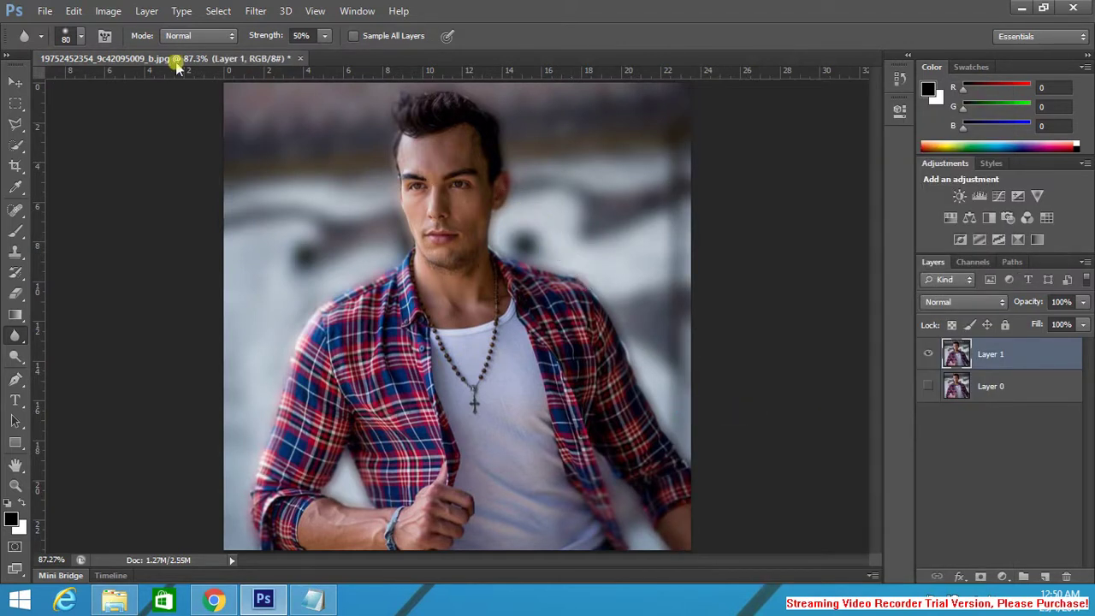
{"action": "left_click", "coordinate": [108, 11]}
Step: Apply Levels to Layer 1 with input levels 0, 0.74 and 218
{"action": "mouse_move", "coordinate": [203, 52]}
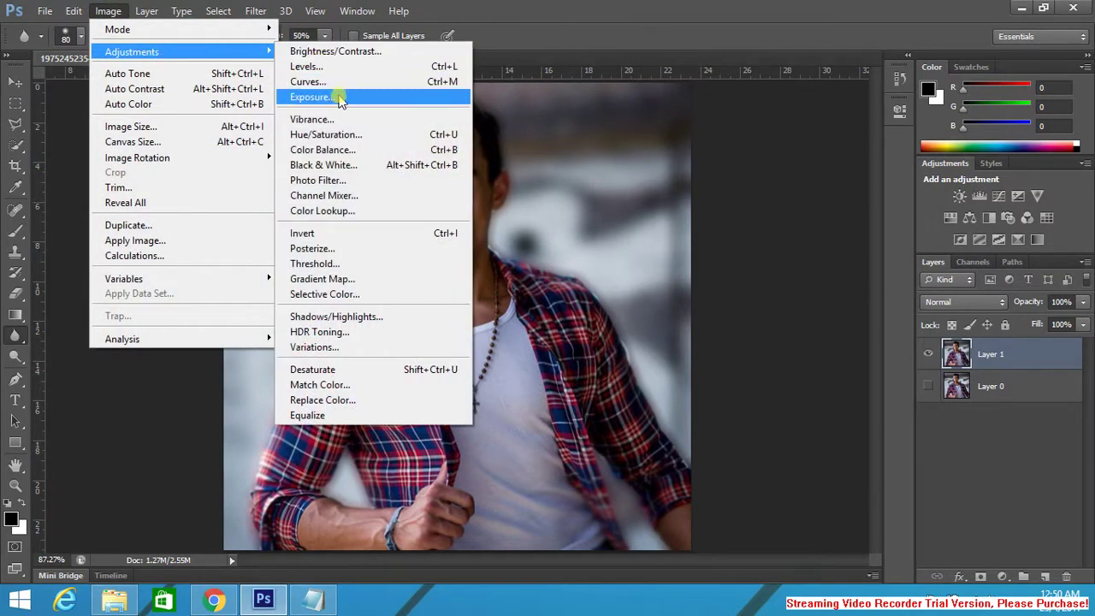
{"action": "left_click", "coordinate": [329, 69]}
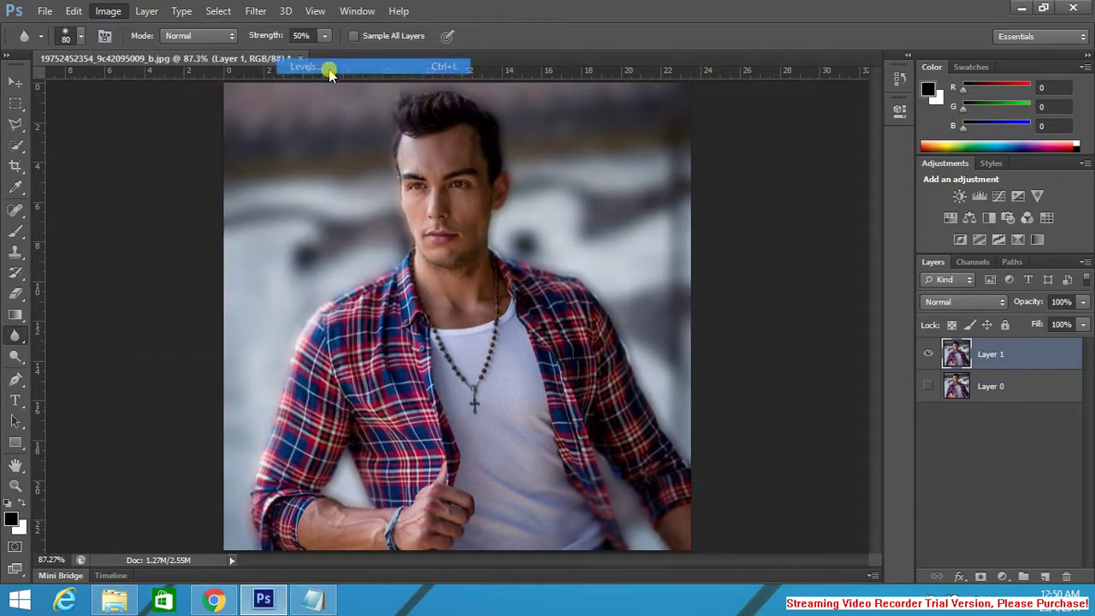
{"action": "left_click_drag", "start_coordinate": [547, 101], "coordinate": [716, 94]}
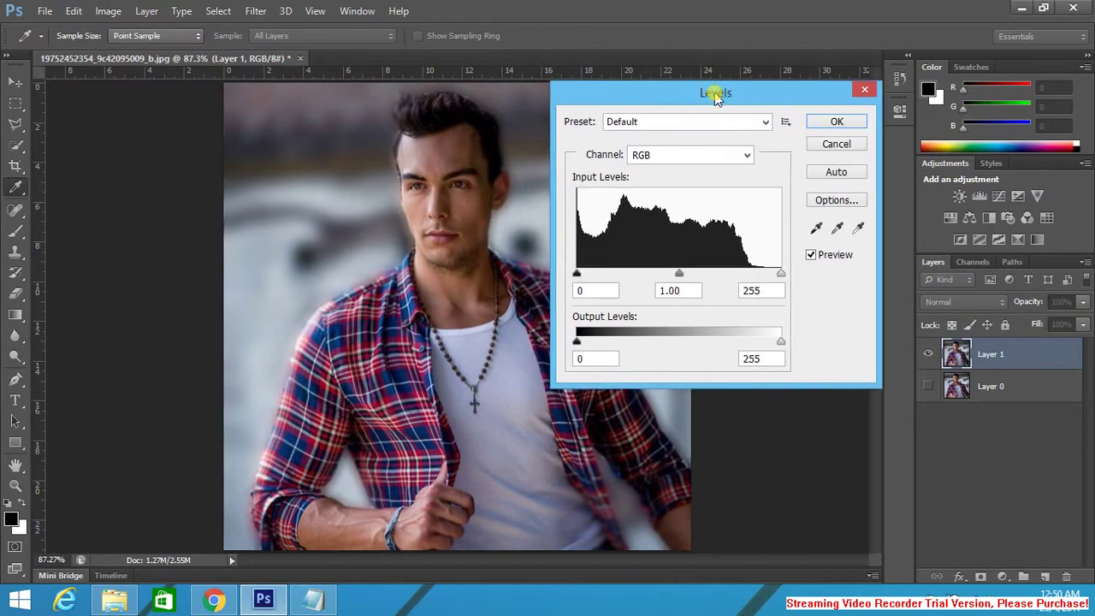
{"action": "left_click_drag", "start_coordinate": [679, 280], "coordinate": [697, 280]}
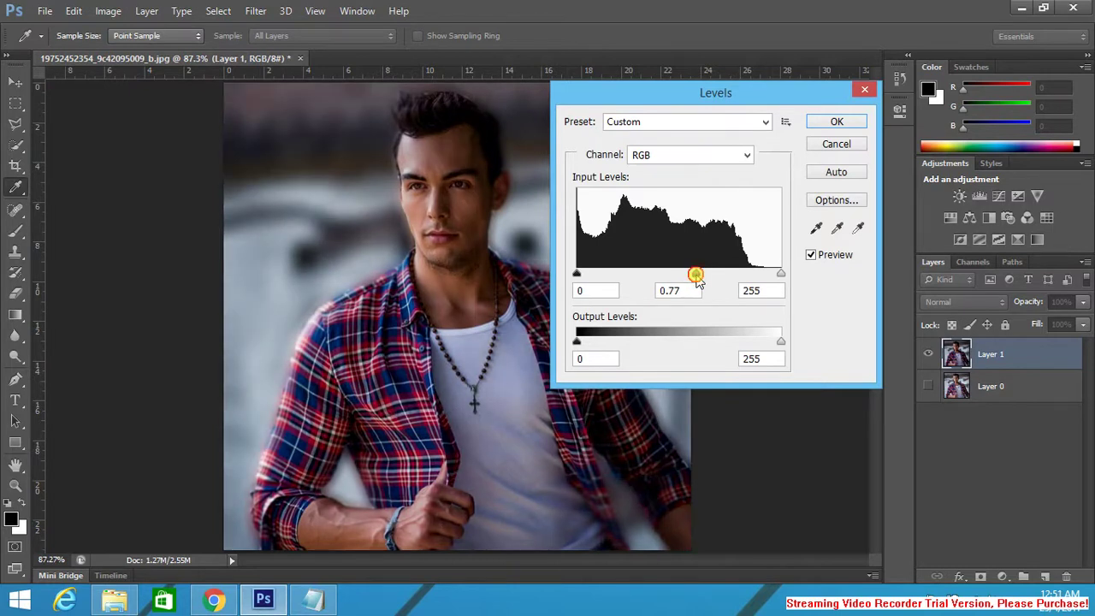
{"action": "left_click_drag", "start_coordinate": [695, 275], "coordinate": [686, 275]}
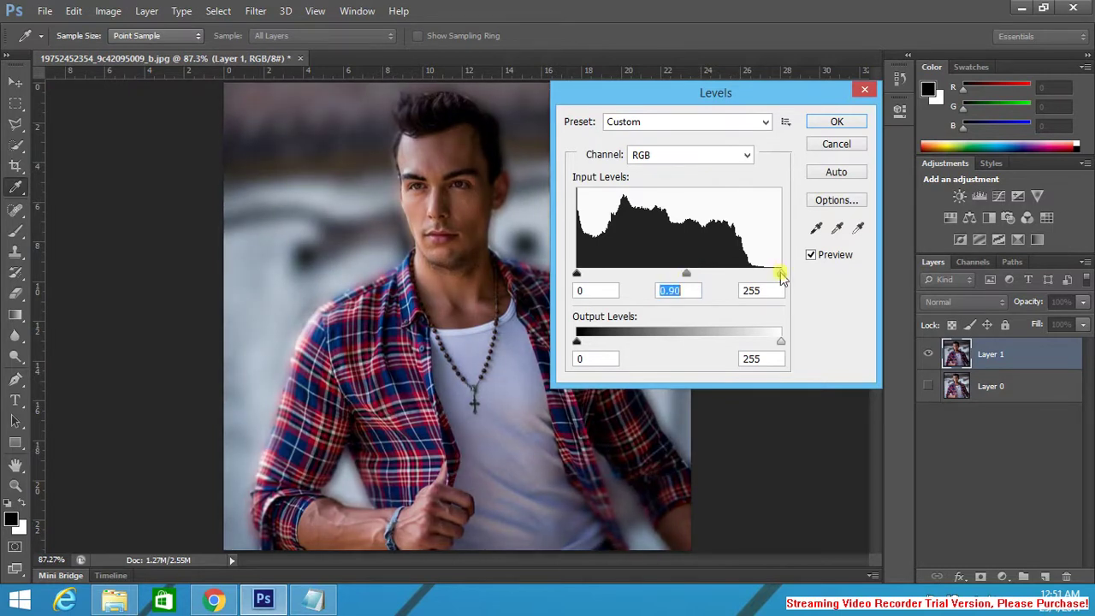
{"action": "left_click_drag", "start_coordinate": [780, 274], "coordinate": [750, 276]}
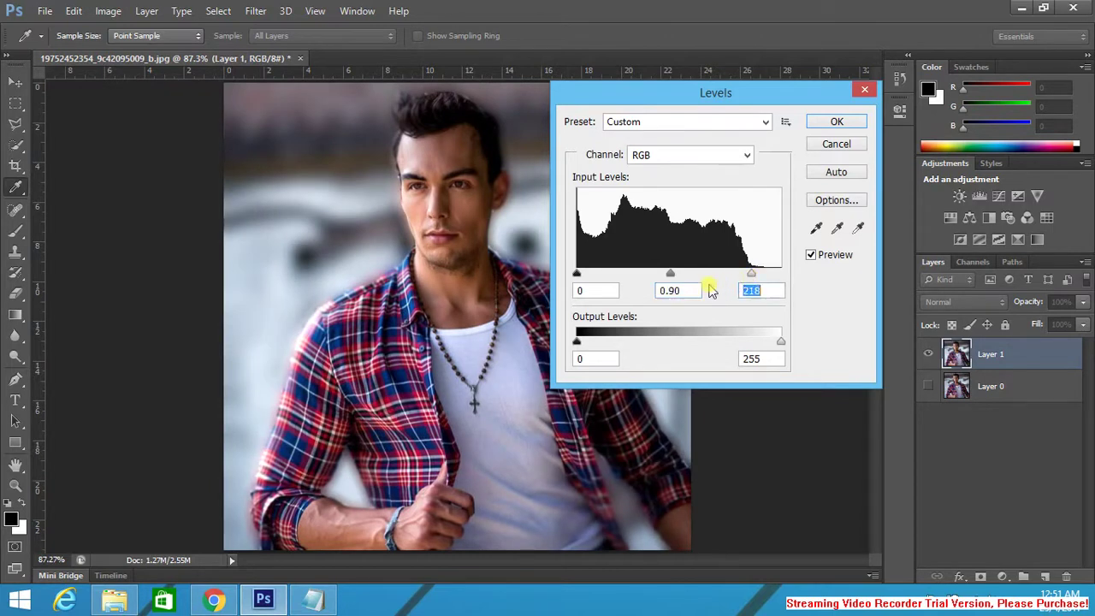
{"action": "left_click_drag", "start_coordinate": [670, 274], "coordinate": [680, 276]}
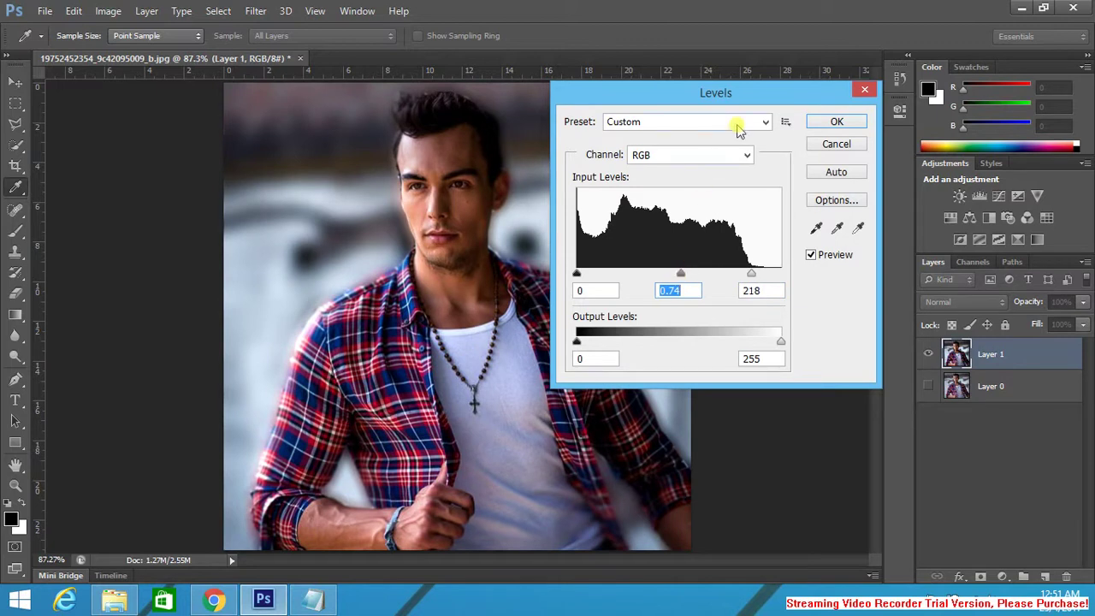
{"action": "left_click", "coordinate": [860, 120]}
{"action": "key", "text": "r"}
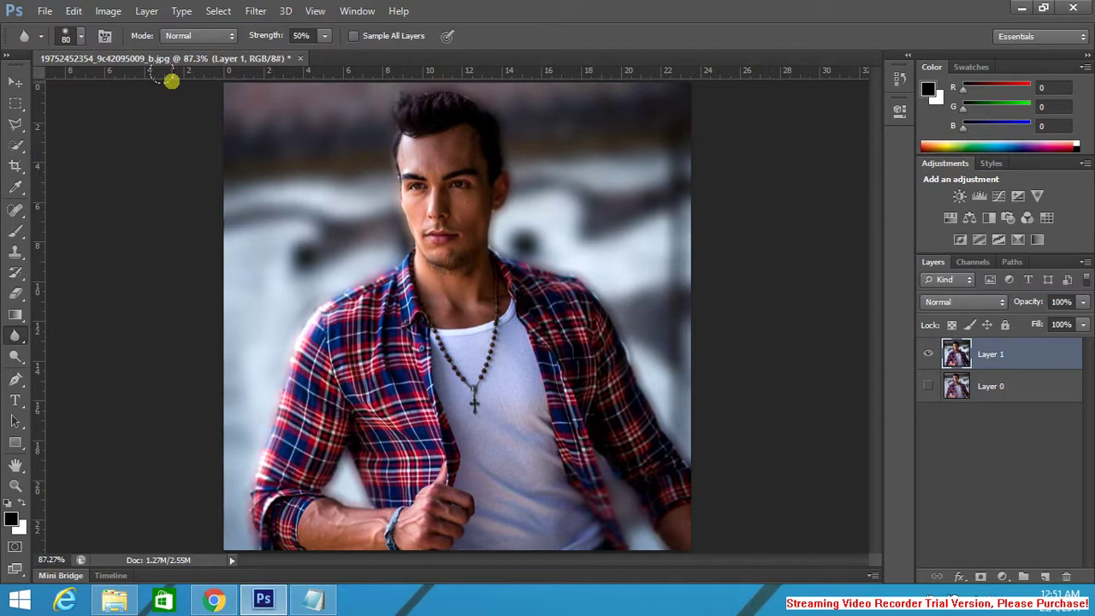
Step: Apply Brightness/Contrast to merged Layer 1 with Brightness 20 and Contrast 19
{"action": "left_click", "coordinate": [108, 10]}
{"action": "mouse_move", "coordinate": [160, 52]}
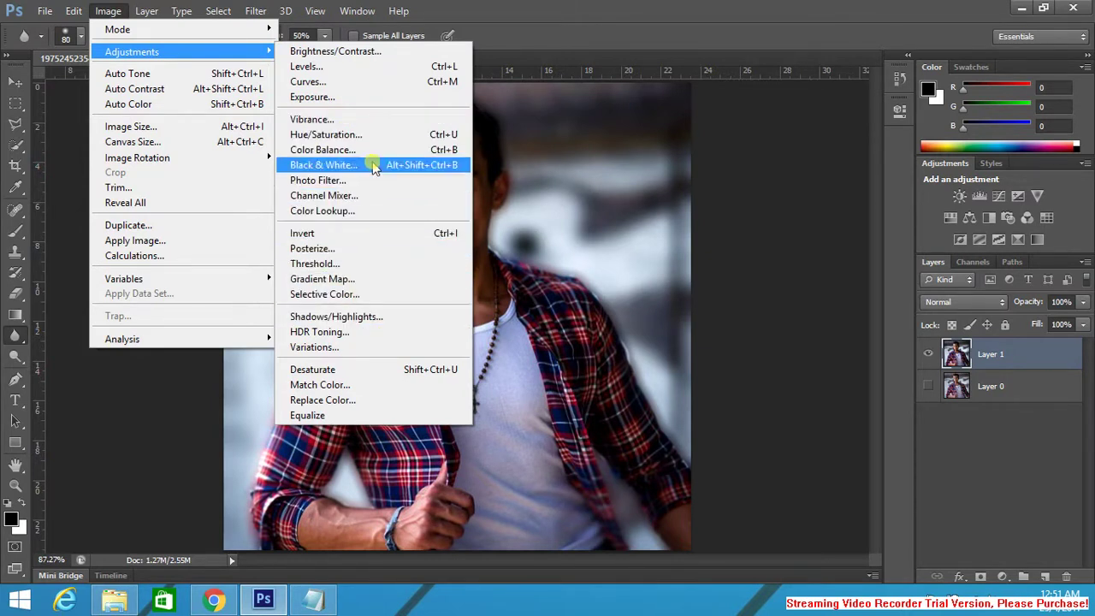
{"action": "left_click", "coordinate": [373, 53]}
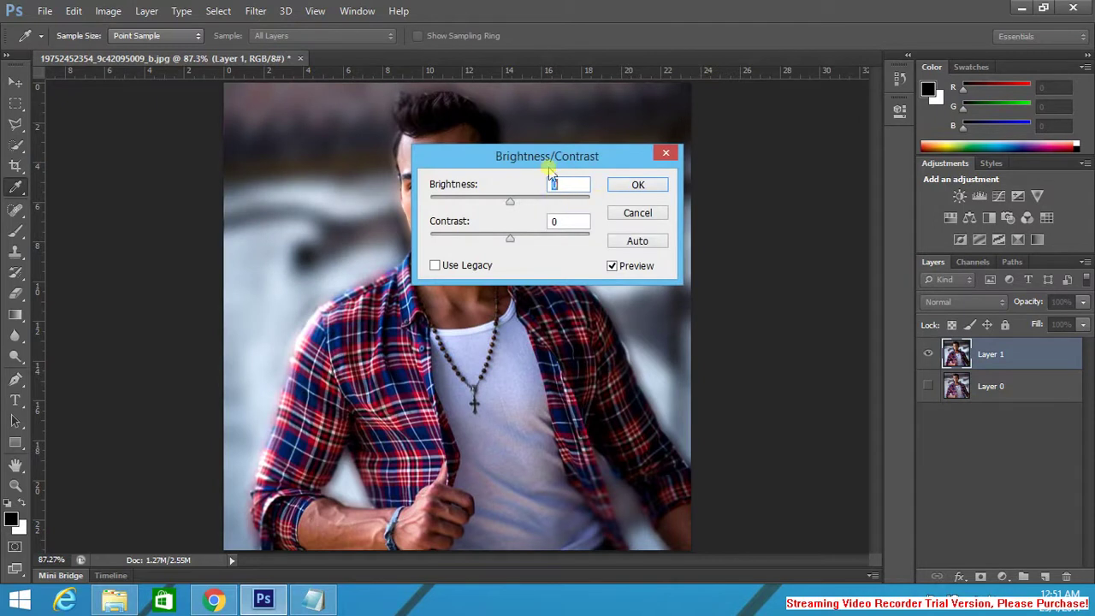
{"action": "left_click_drag", "start_coordinate": [547, 154], "coordinate": [658, 154]}
{"action": "left_click_drag", "start_coordinate": [622, 197], "coordinate": [631, 196]}
{"action": "left_click_drag", "start_coordinate": [622, 233], "coordinate": [633, 234]}
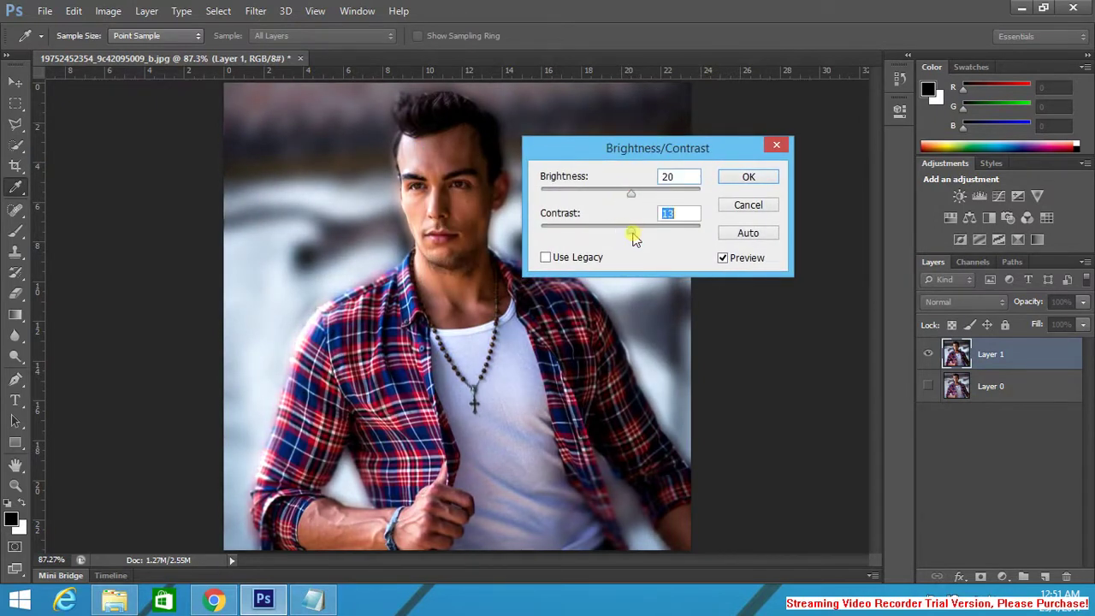
{"action": "left_click", "coordinate": [758, 176]}
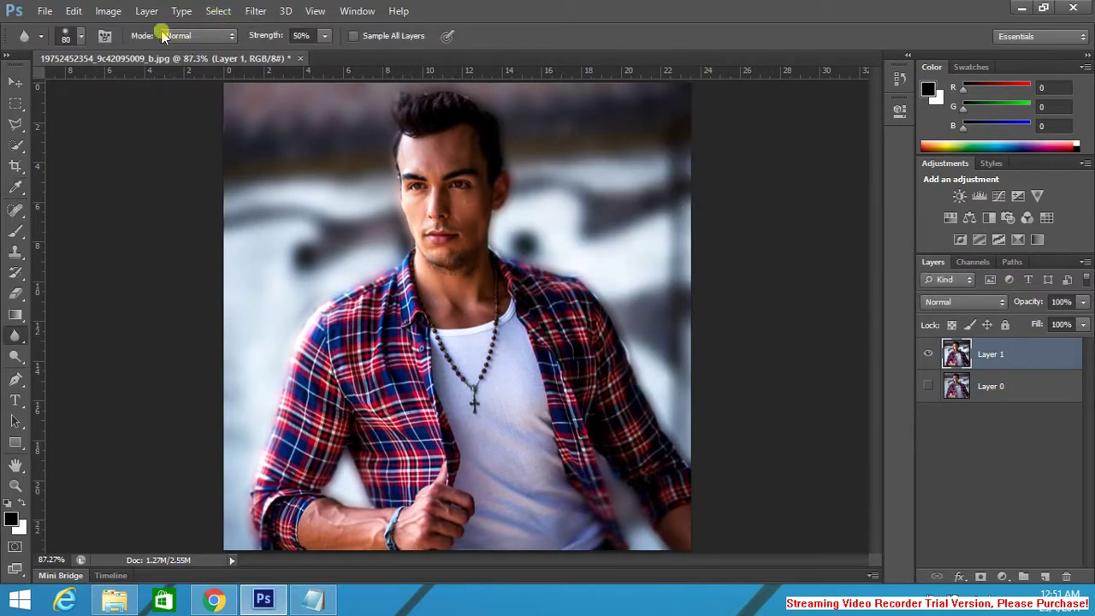
{"action": "left_click", "coordinate": [109, 11]}
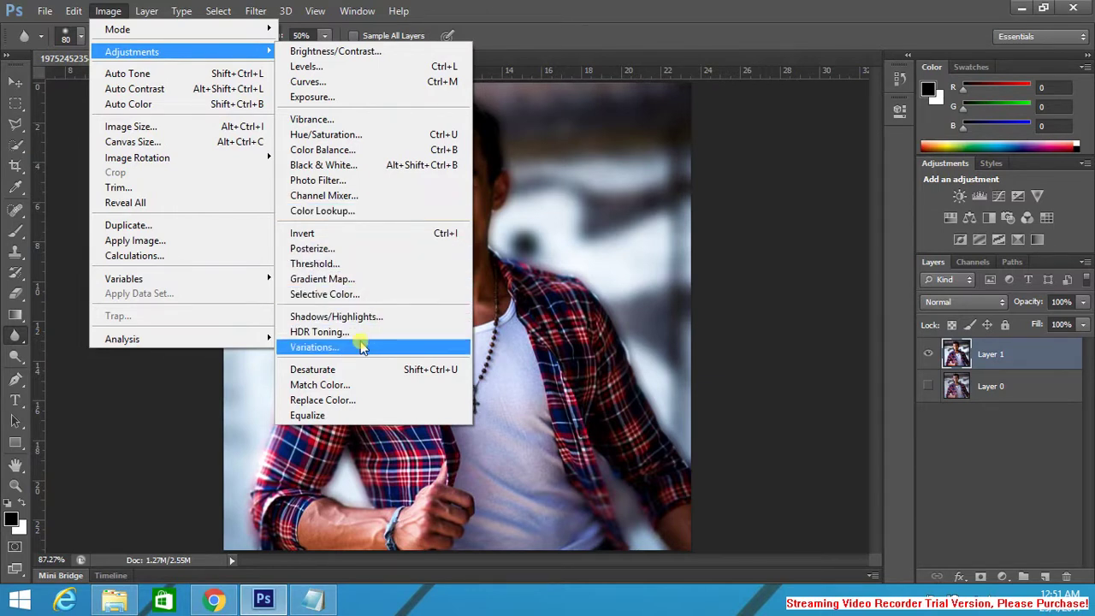
{"action": "left_click", "coordinate": [345, 178]}
{"action": "left_click_drag", "start_coordinate": [544, 104], "coordinate": [694, 91]}
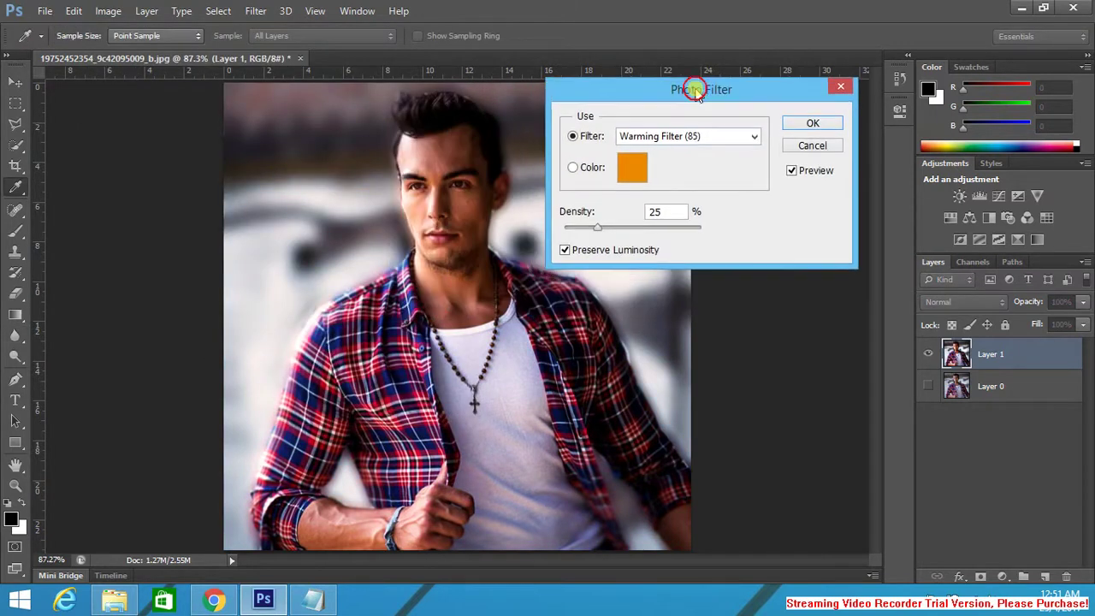
{"action": "left_click", "coordinate": [634, 184]}
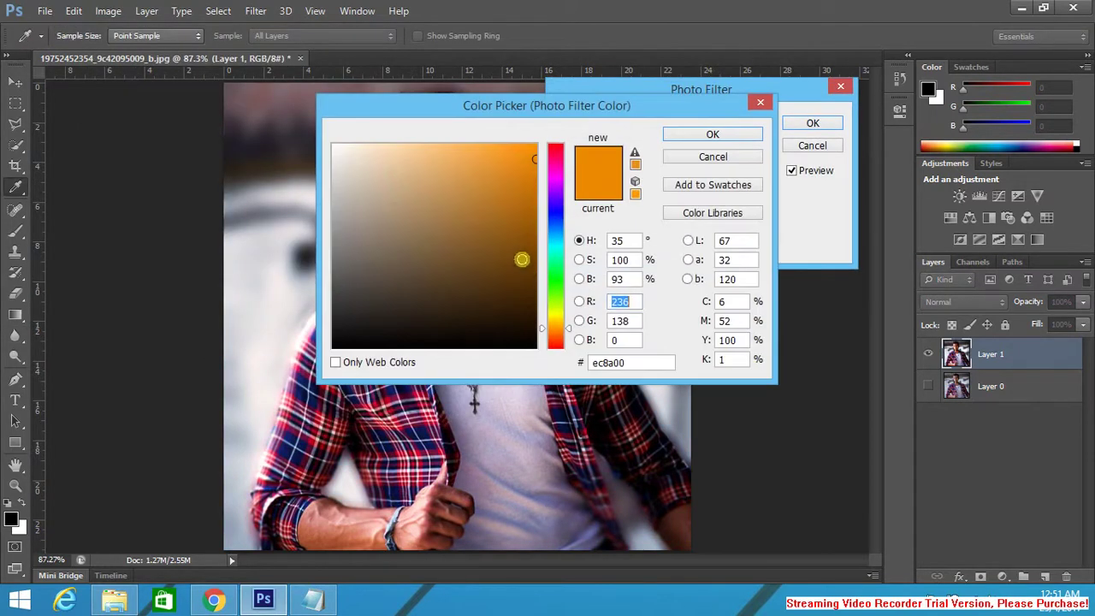
{"action": "left_click_drag", "start_coordinate": [575, 334], "coordinate": [568, 342]}
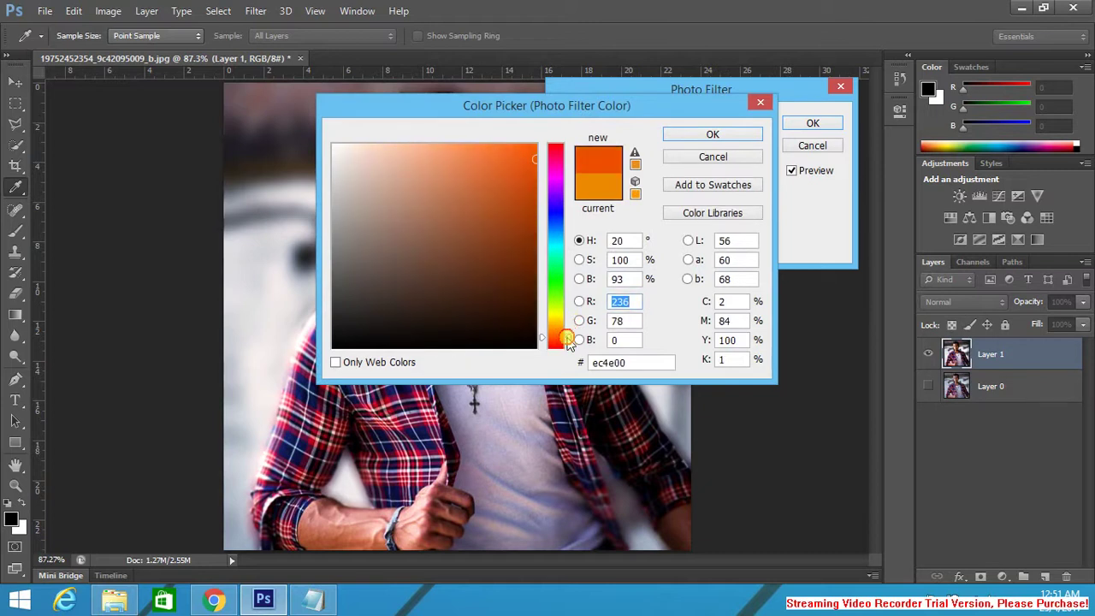
{"action": "mouse_move", "coordinate": [534, 272]}
{"action": "left_mouse_down"}
{"action": "mouse_move", "coordinate": [511, 148]}
{"action": "mouse_move", "coordinate": [527, 139]}
{"action": "left_mouse_up"}
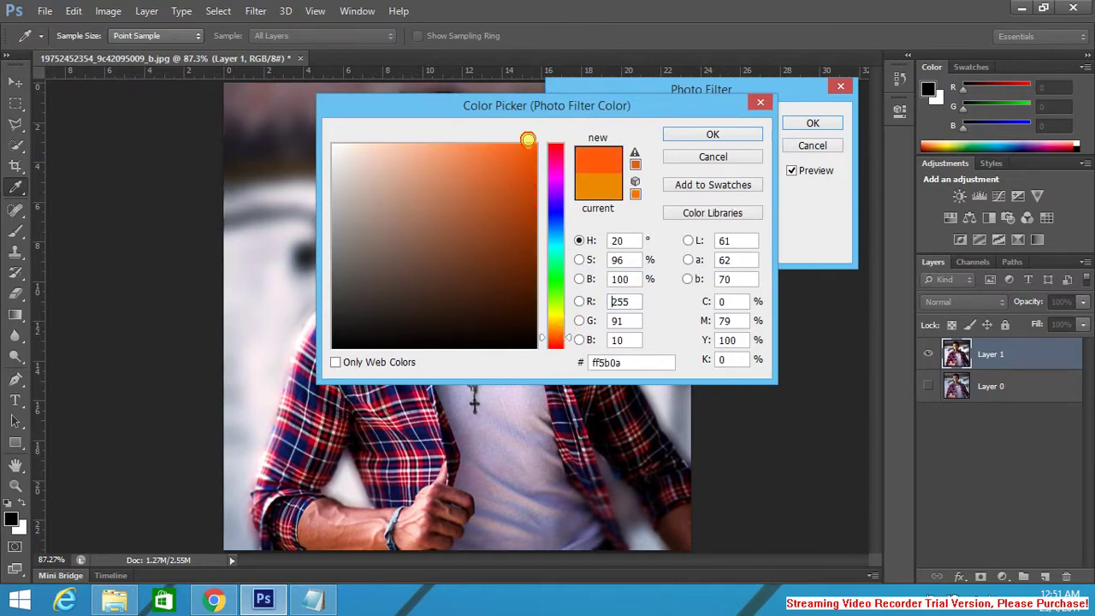
{"action": "left_click", "coordinate": [692, 135]}
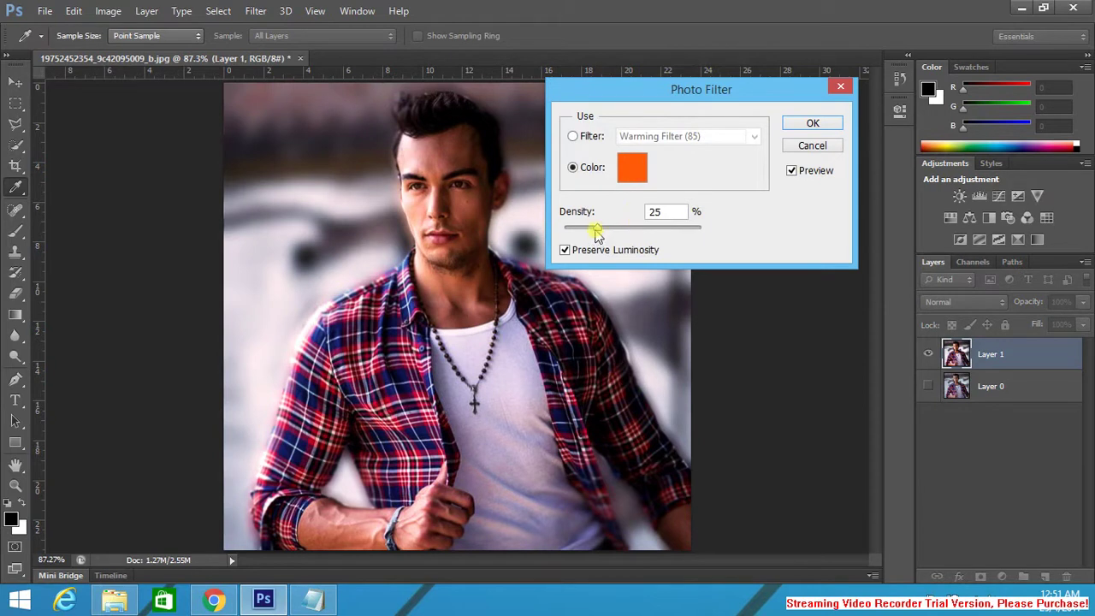
{"action": "left_click_drag", "start_coordinate": [596, 232], "coordinate": [621, 233]}
{"action": "left_click_drag", "start_coordinate": [594, 229], "coordinate": [581, 222]}
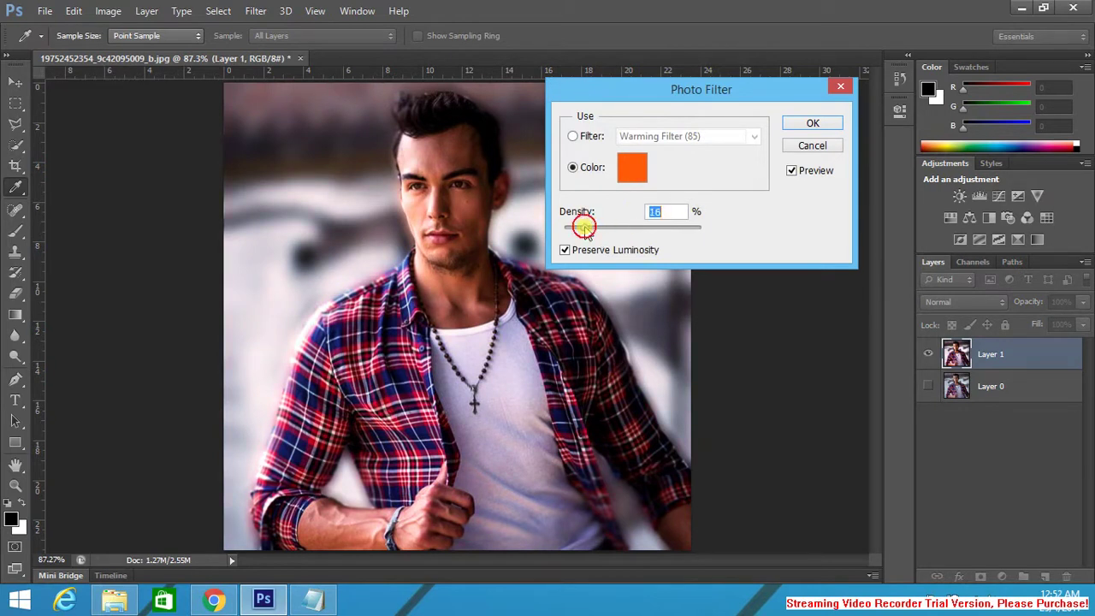
{"action": "left_click", "coordinate": [631, 168]}
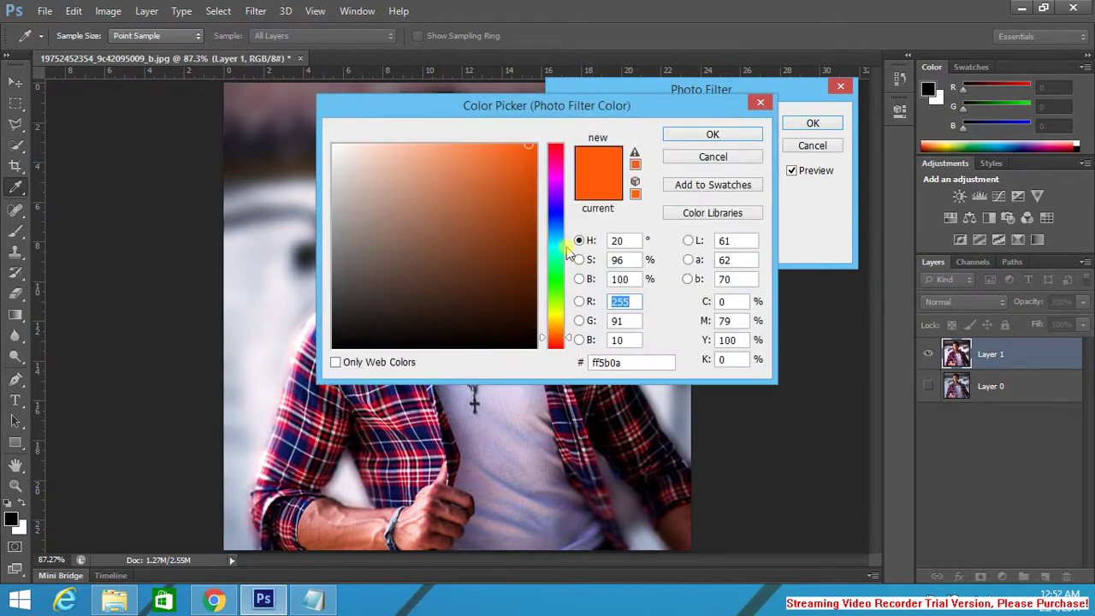
{"action": "left_click", "coordinate": [556, 206]}
{"action": "left_click", "coordinate": [711, 136]}
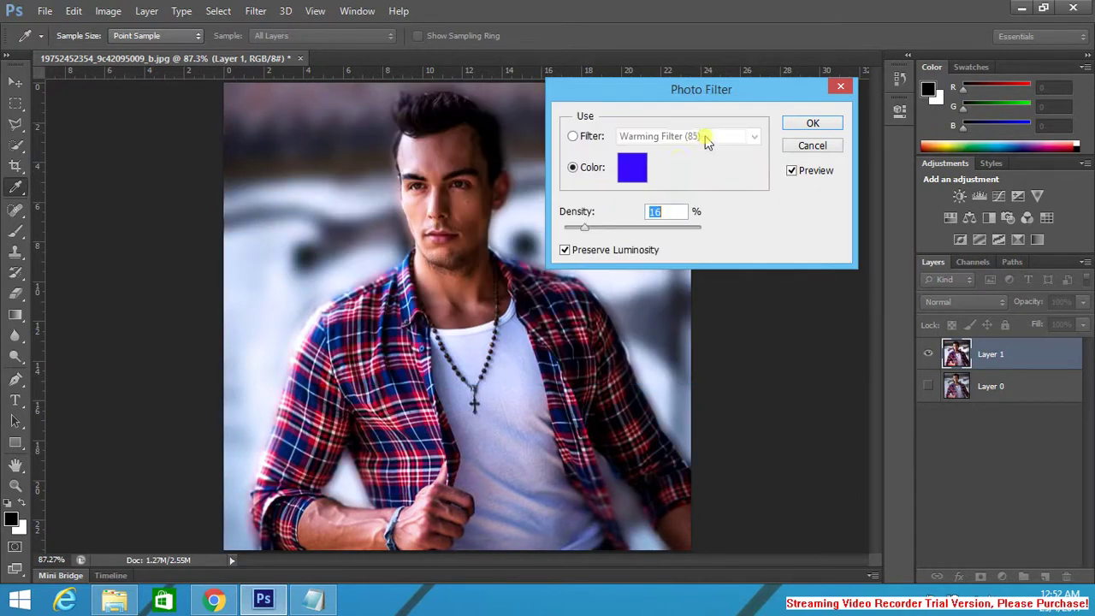
{"action": "mouse_move", "coordinate": [584, 231]}
{"action": "left_mouse_down"}
{"action": "mouse_move", "coordinate": [613, 232]}
{"action": "mouse_move", "coordinate": [596, 236]}
{"action": "left_mouse_up"}
Step: Cancel the pending photo filter and add a white layer mask to Layer 1
{"action": "left_click", "coordinate": [838, 89]}
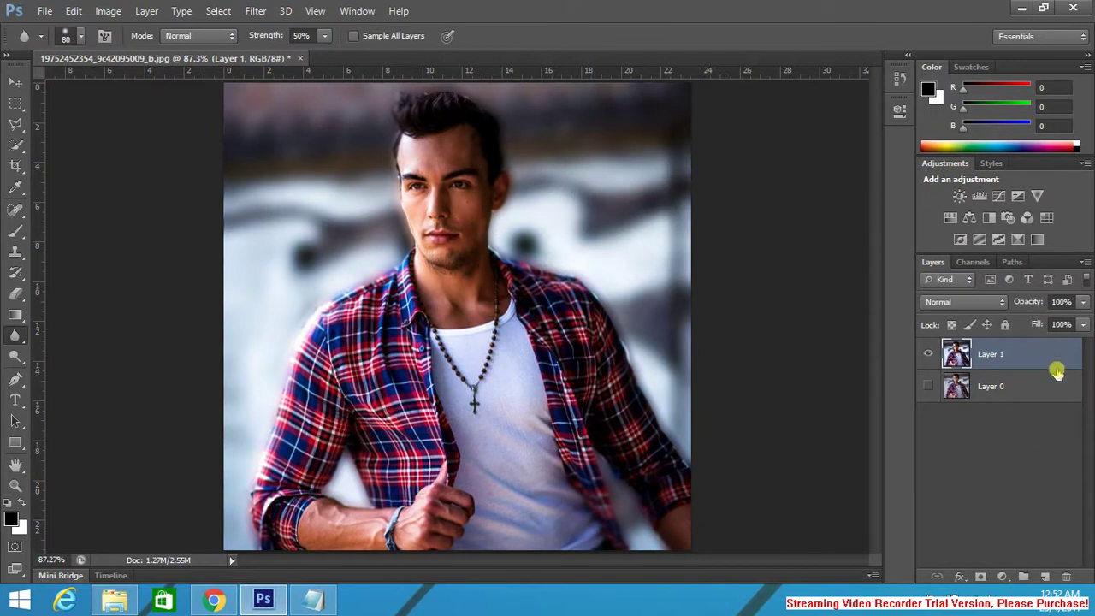
{"action": "left_click", "coordinate": [984, 578]}
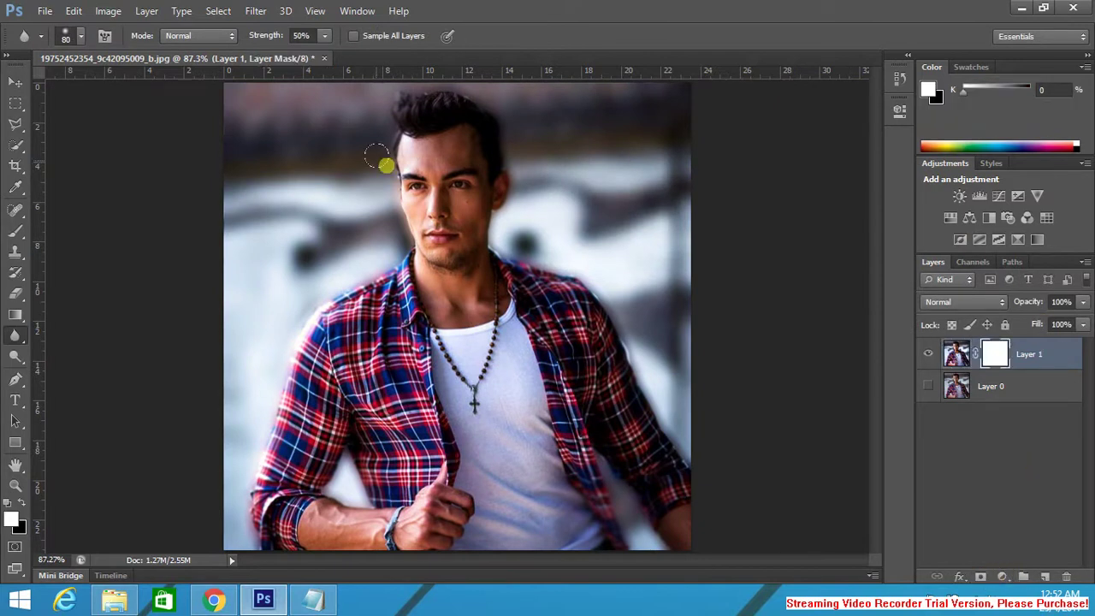
{"action": "left_click", "coordinate": [958, 352]}
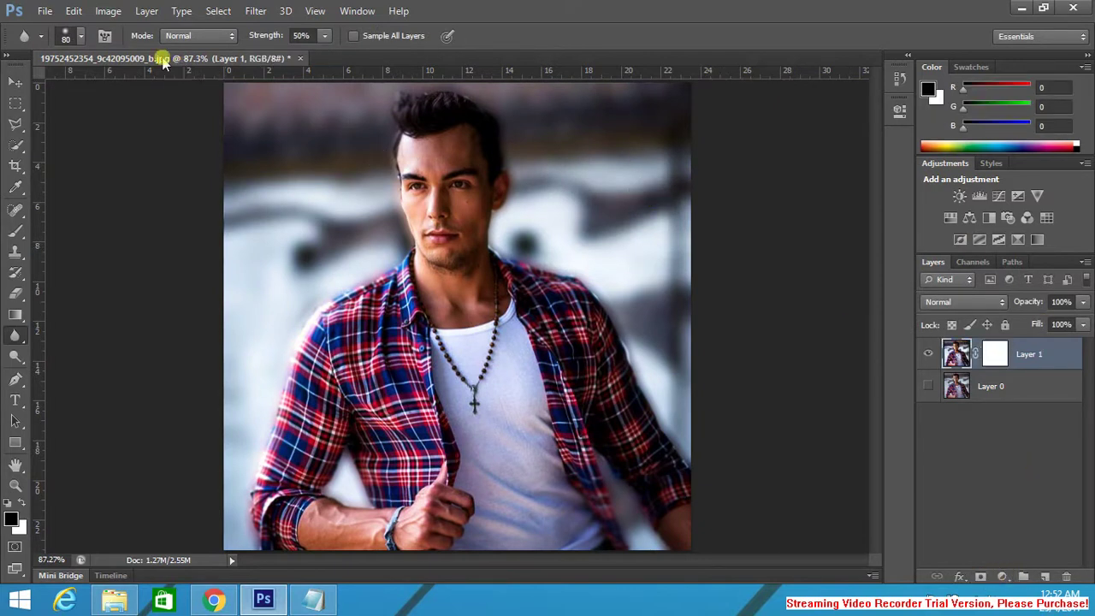
Step: Apply the Warming Filter (85) Photo Filter to Layer 1 with increased density
{"action": "left_click", "coordinate": [108, 10]}
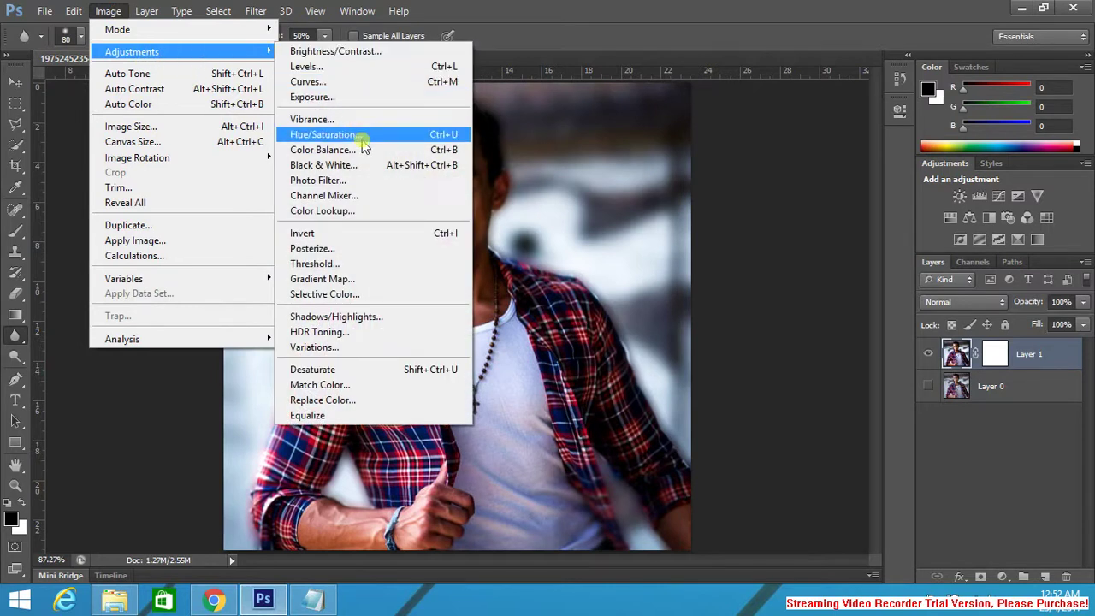
{"action": "left_click", "coordinate": [347, 179]}
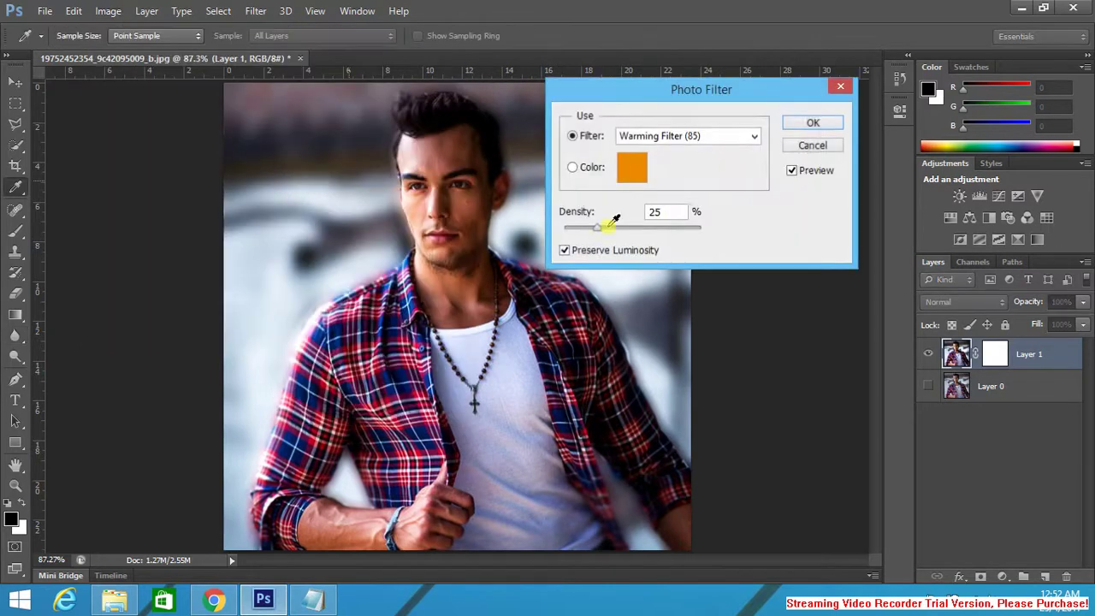
{"action": "left_click_drag", "start_coordinate": [599, 228], "coordinate": [627, 228]}
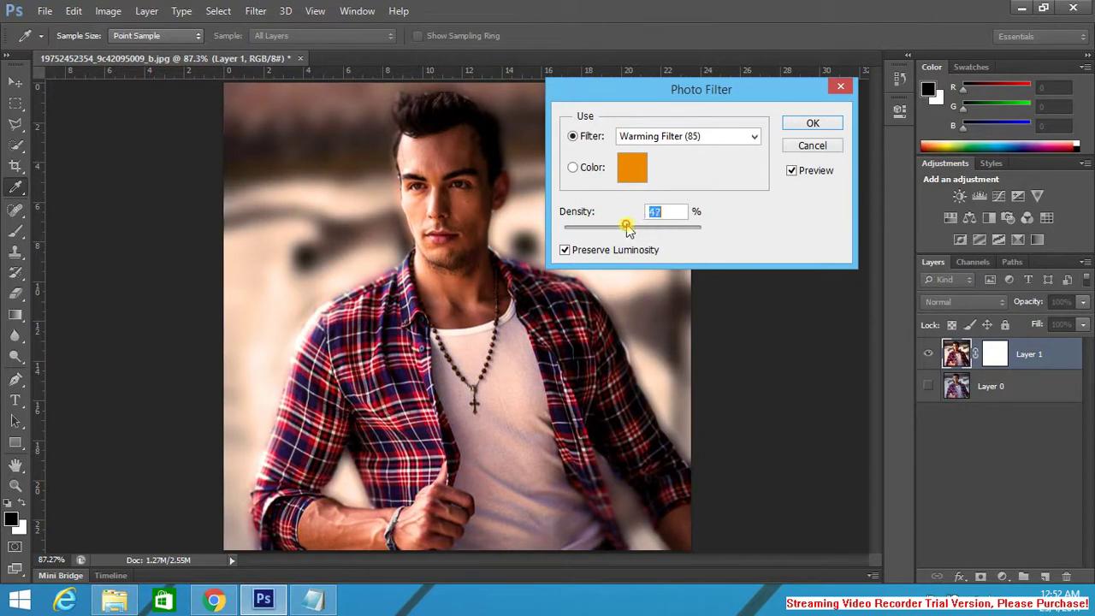
{"action": "left_click", "coordinate": [812, 122]}
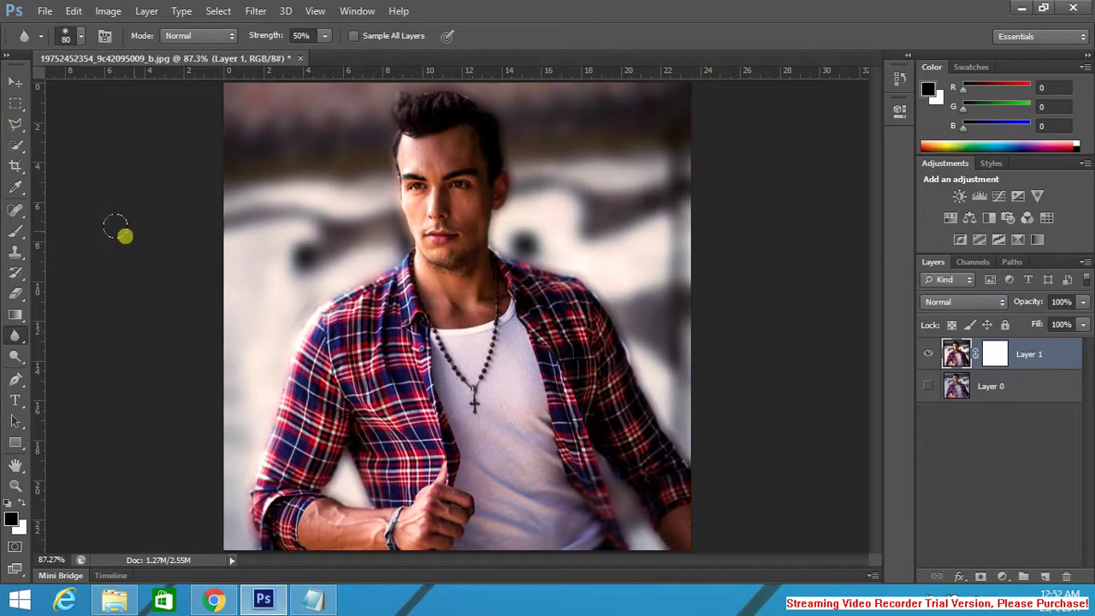
Step: Try diagonal gradients on Layer 1's mask and image, undoing each attempt
{"action": "left_click", "coordinate": [18, 315]}
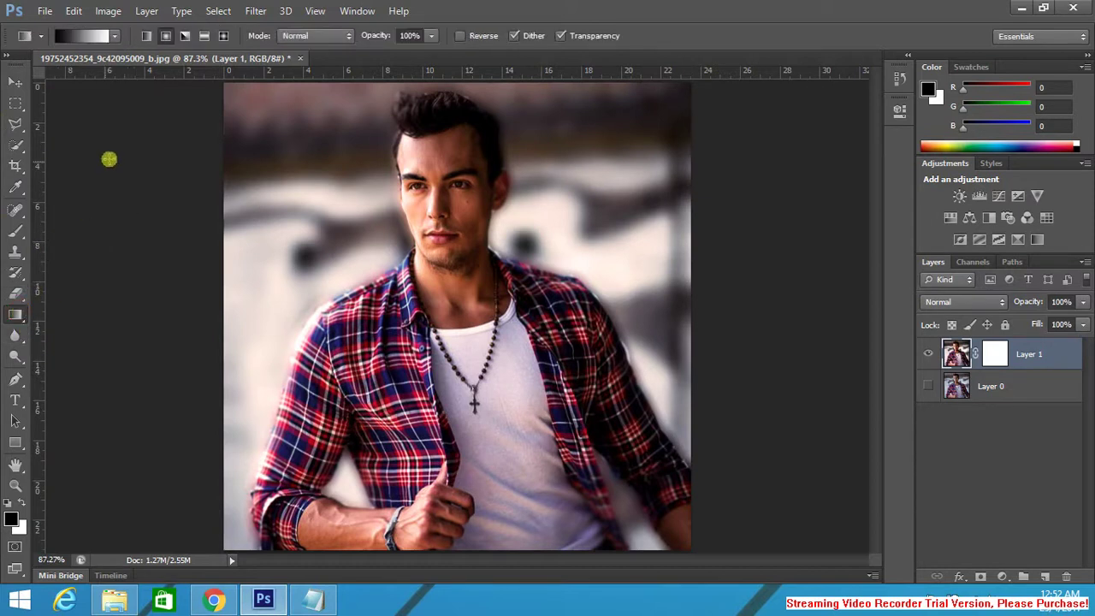
{"action": "left_click", "coordinate": [994, 353]}
{"action": "key", "text": "x"}
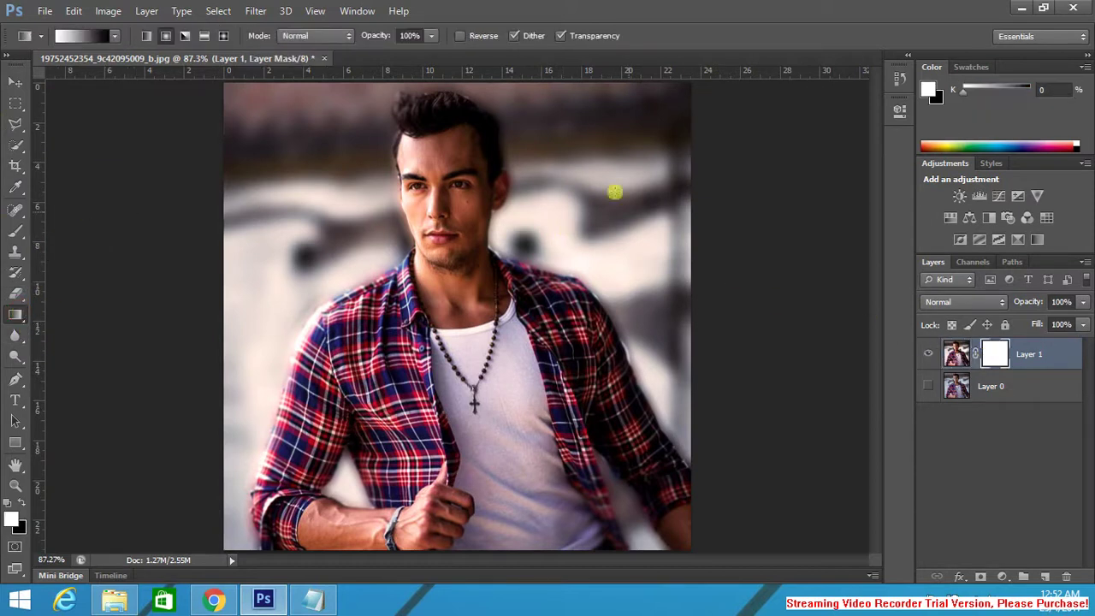
{"action": "left_click_drag", "start_coordinate": [665, 129], "coordinate": [441, 301]}
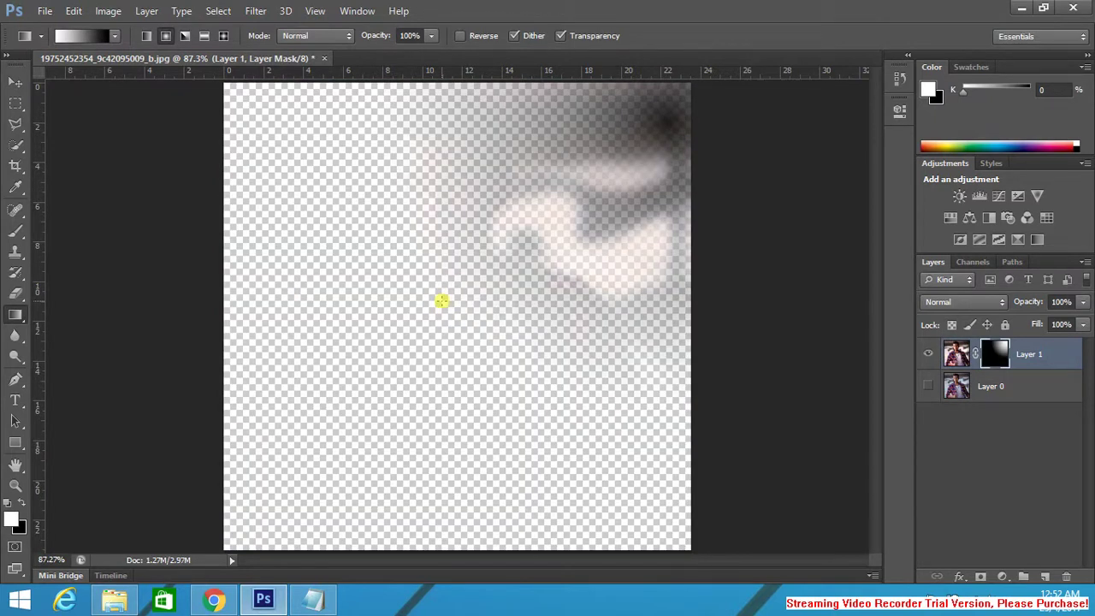
{"action": "key", "text": "ctrl+z"}
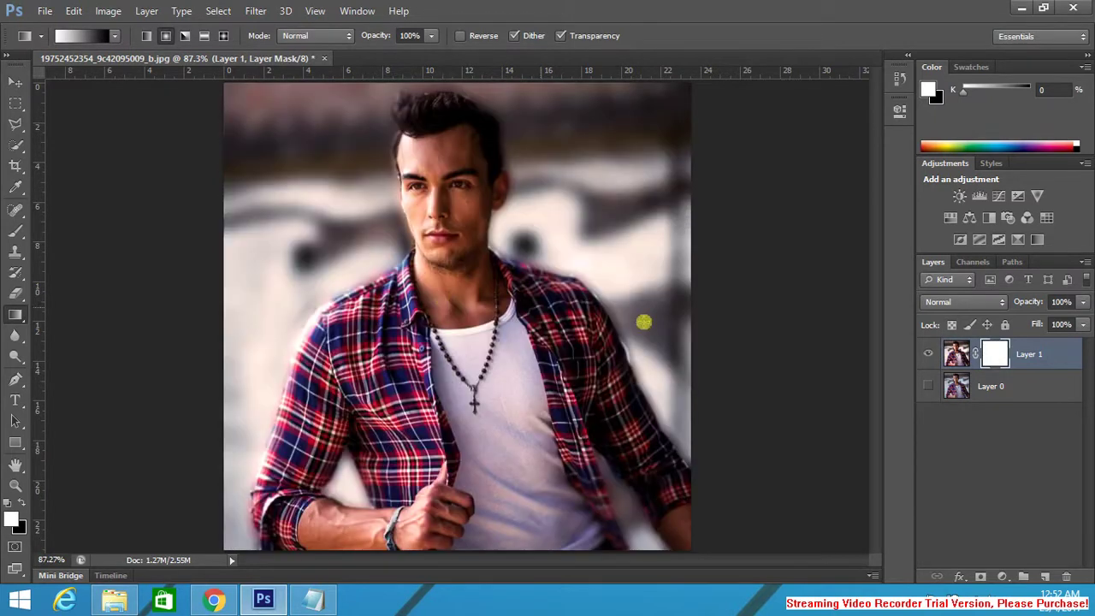
{"action": "left_click", "coordinate": [956, 353]}
{"action": "left_click_drag", "start_coordinate": [648, 146], "coordinate": [411, 334]}
{"action": "key", "text": "ctrl+z"}
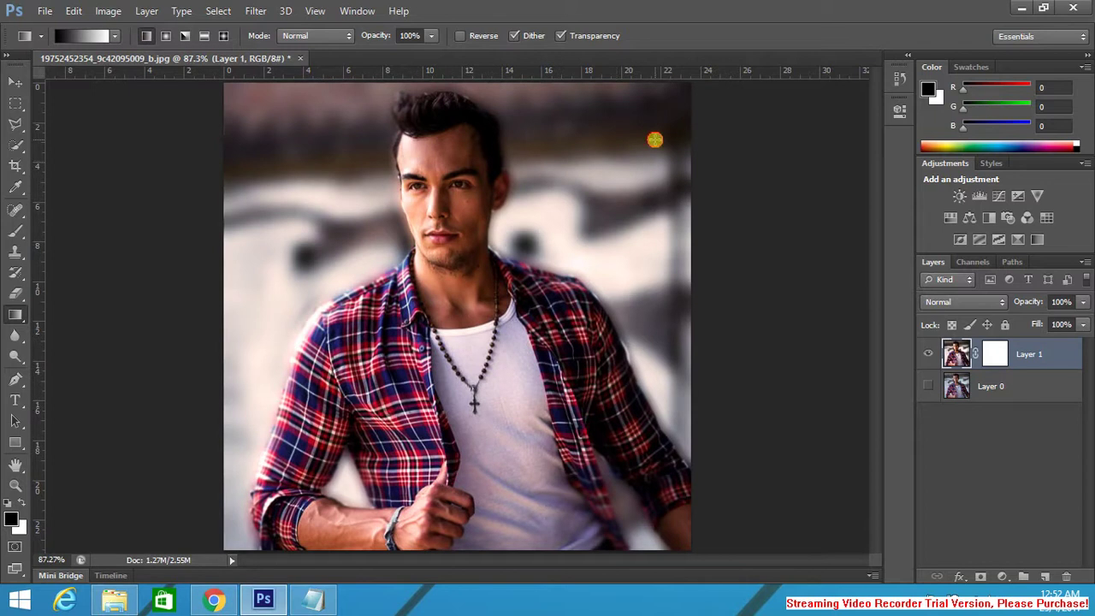
{"action": "left_click_drag", "start_coordinate": [652, 142], "coordinate": [411, 277]}
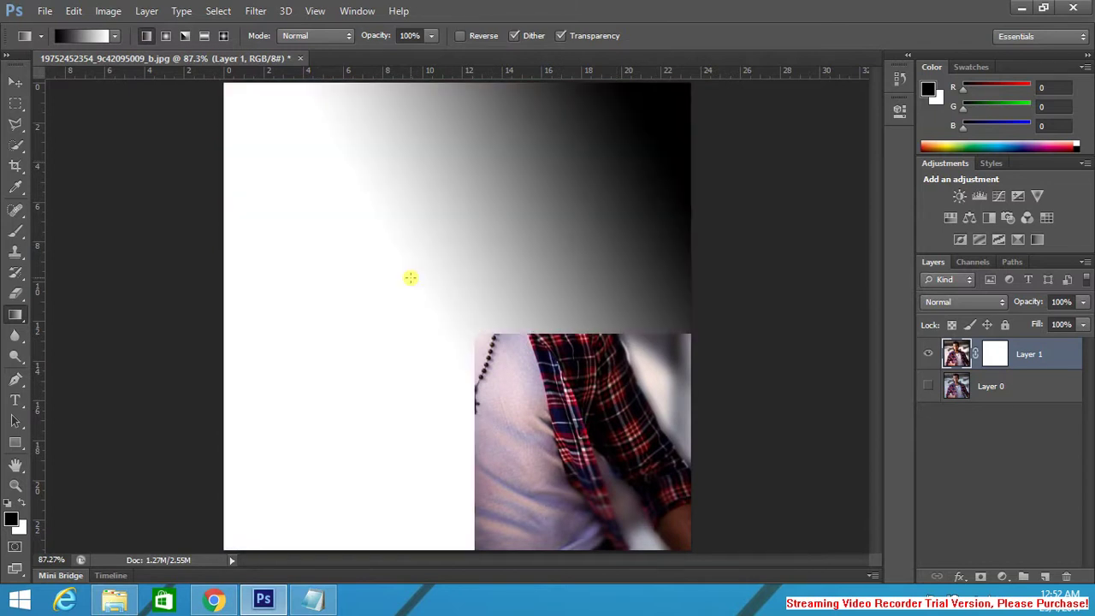
{"action": "key", "text": "ctrl+z"}
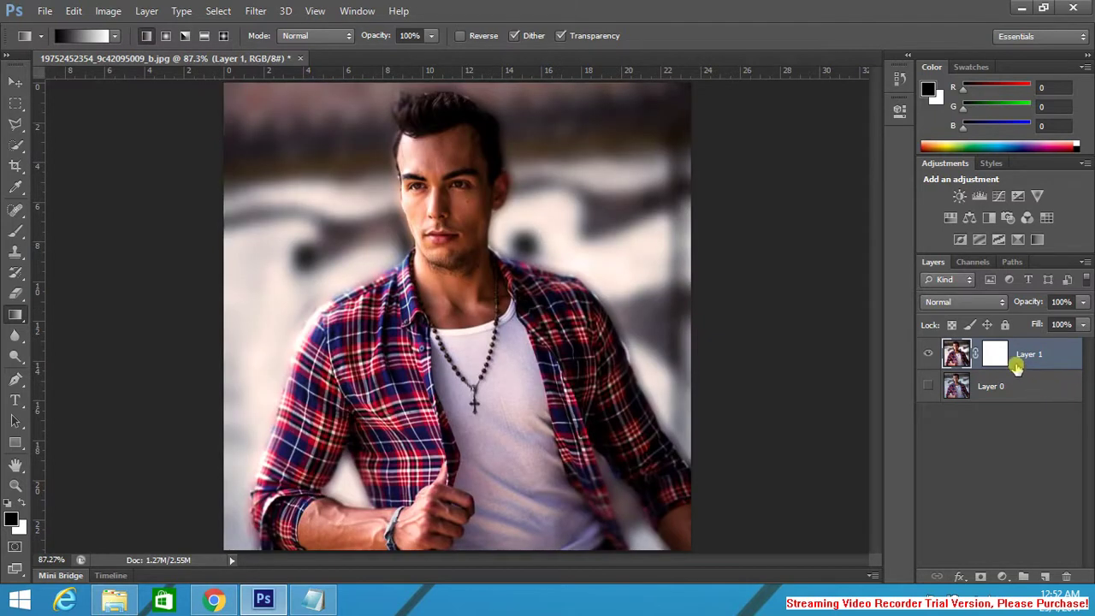
Step: Draw a gradient on Layer 1's mask, then delete the layer mask
{"action": "left_click", "coordinate": [996, 355]}
{"action": "key", "text": "x"}
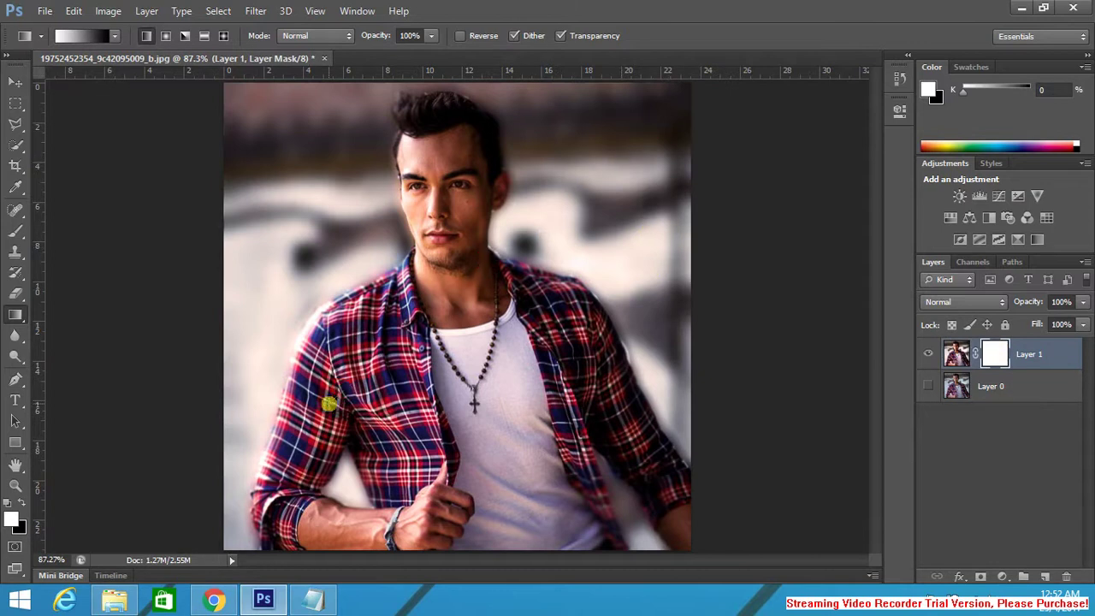
{"action": "left_click_drag", "start_coordinate": [329, 404], "coordinate": [335, 403]}
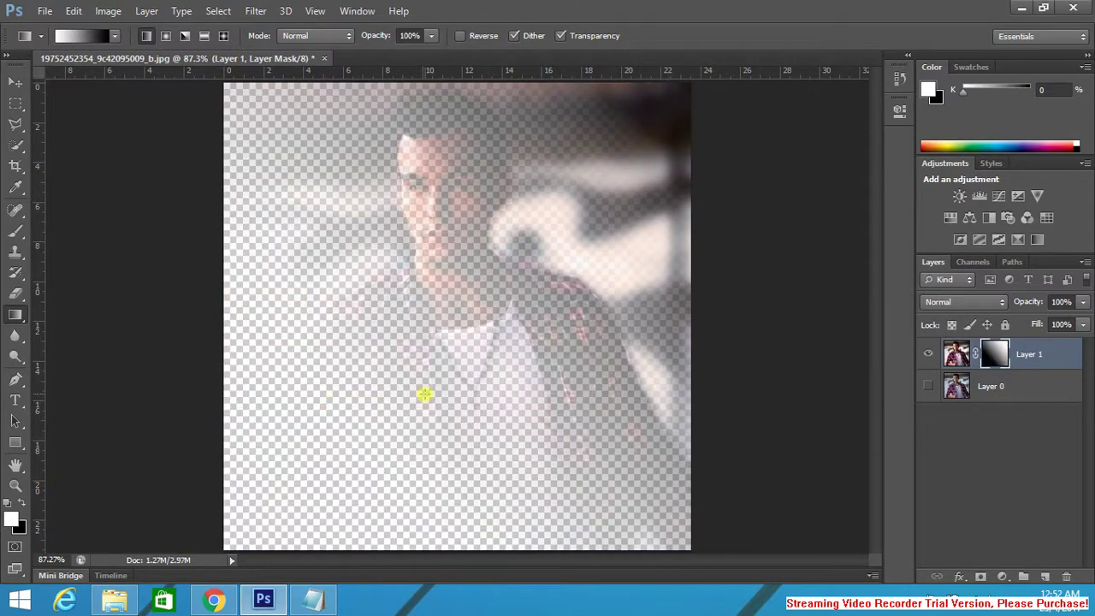
{"action": "key", "text": "ctrl+z"}
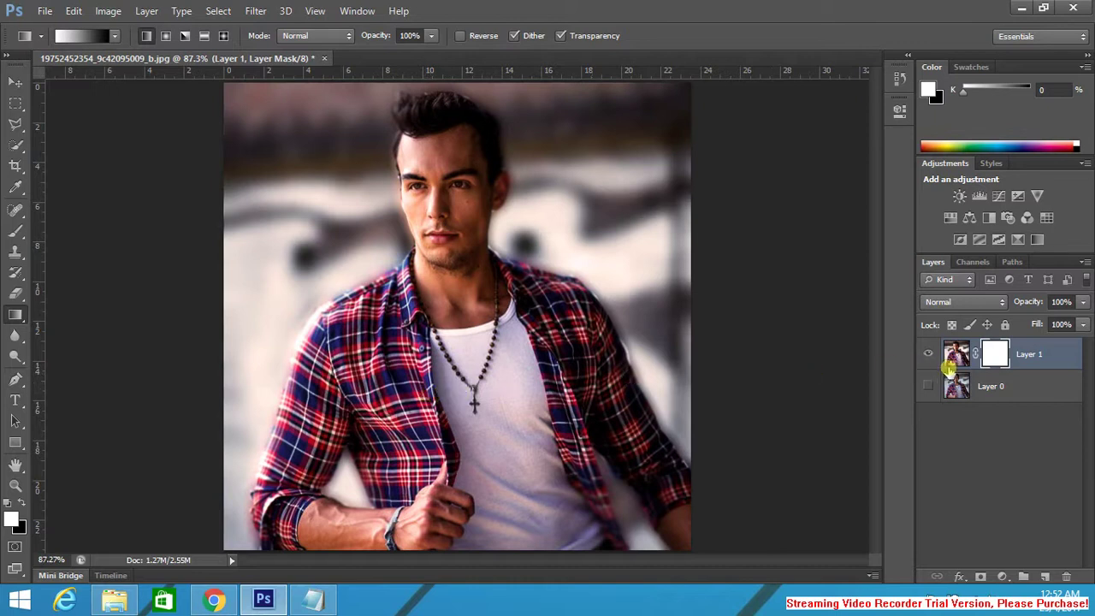
{"action": "key", "text": "ctrl+z"}
{"action": "key", "text": "ctrl+z"}
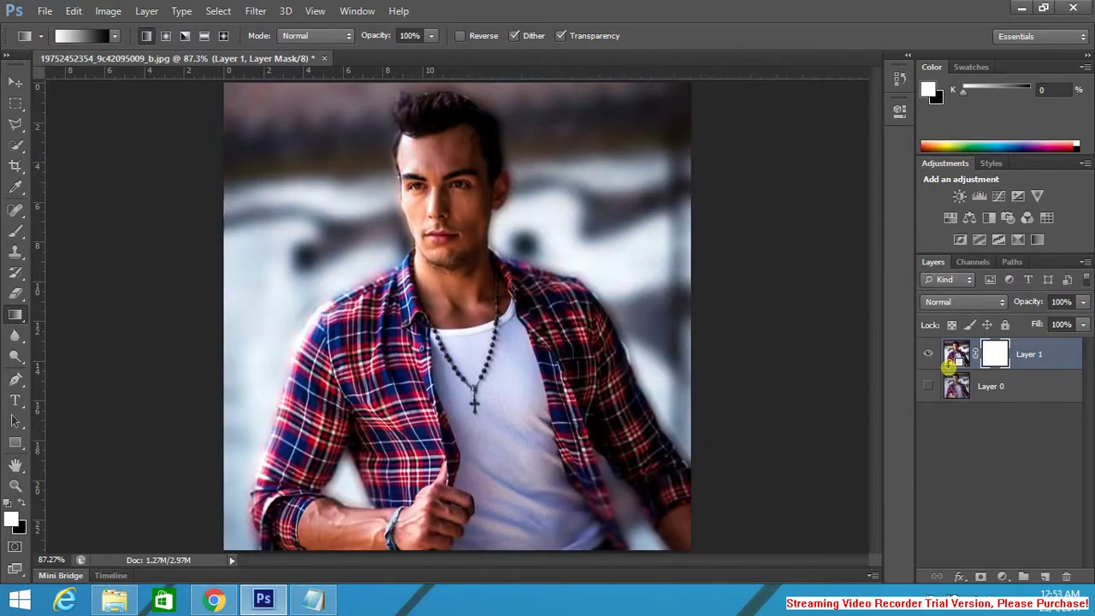
{"action": "key", "text": "ctrl+alt+z"}
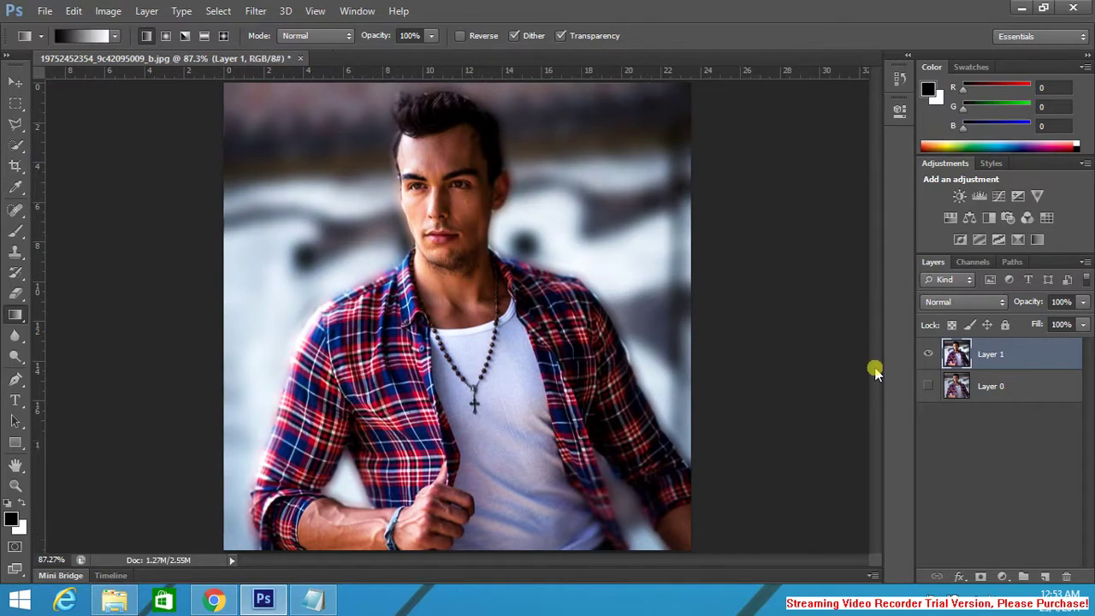
{"action": "left_click", "coordinate": [1043, 578]}
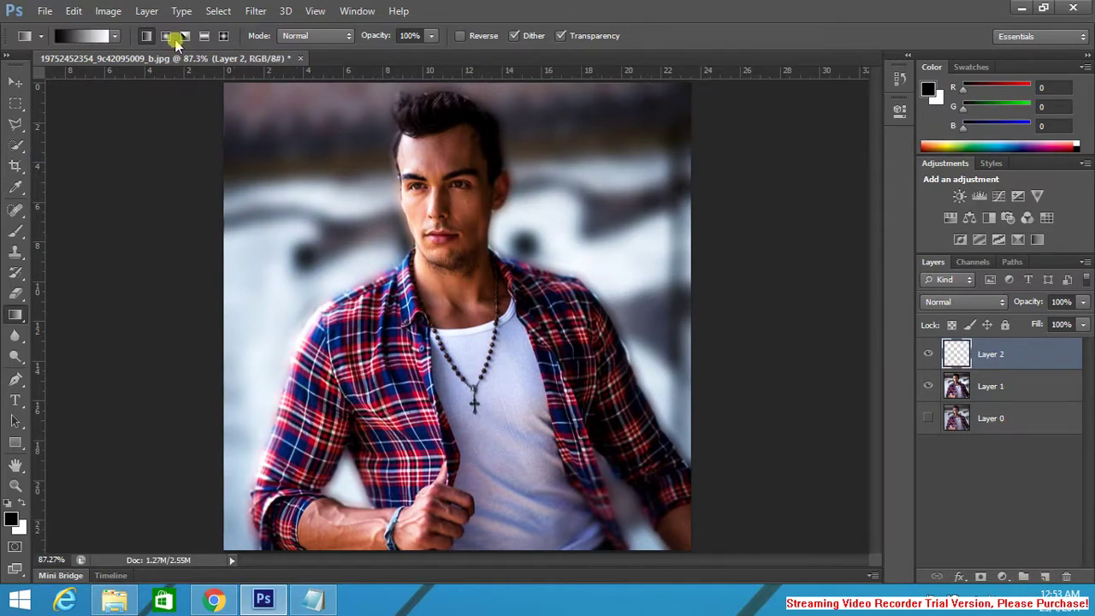
{"action": "left_click", "coordinate": [980, 576]}
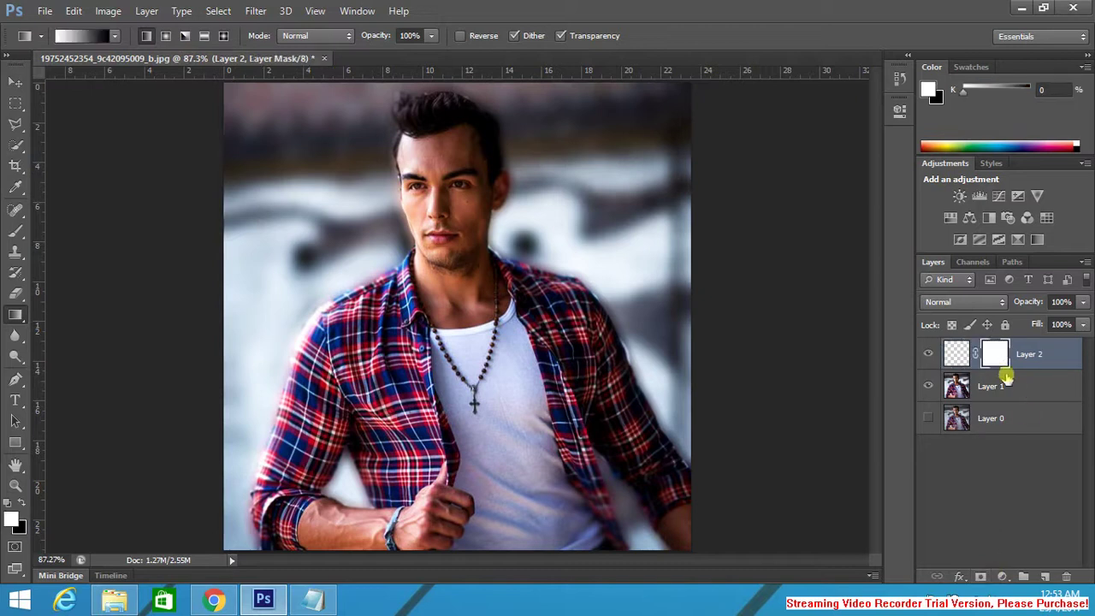
{"action": "left_click", "coordinate": [956, 353]}
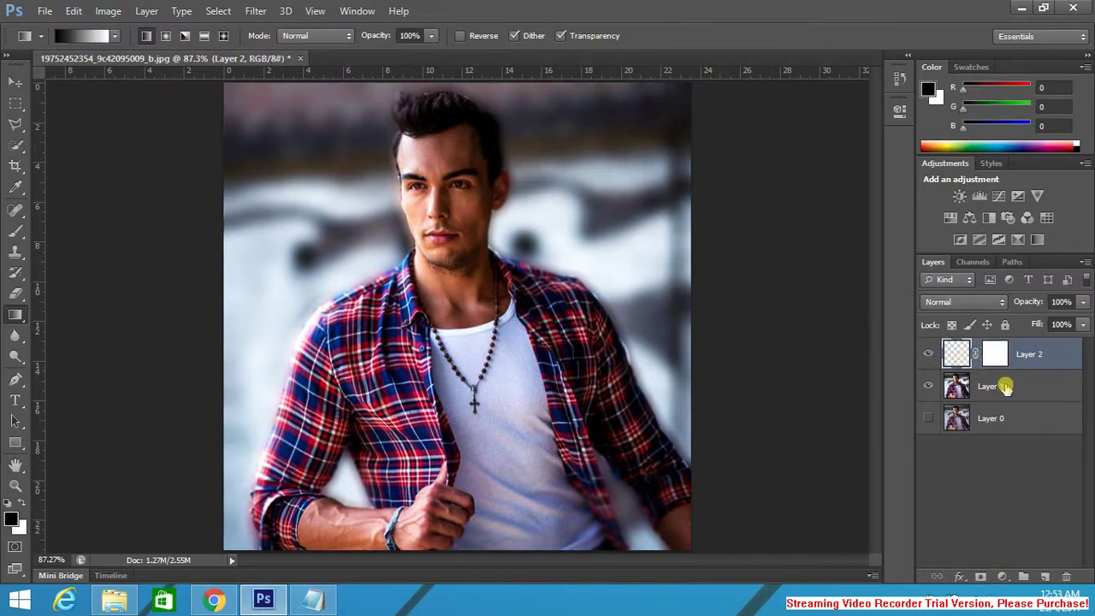
{"action": "left_click", "coordinate": [112, 11]}
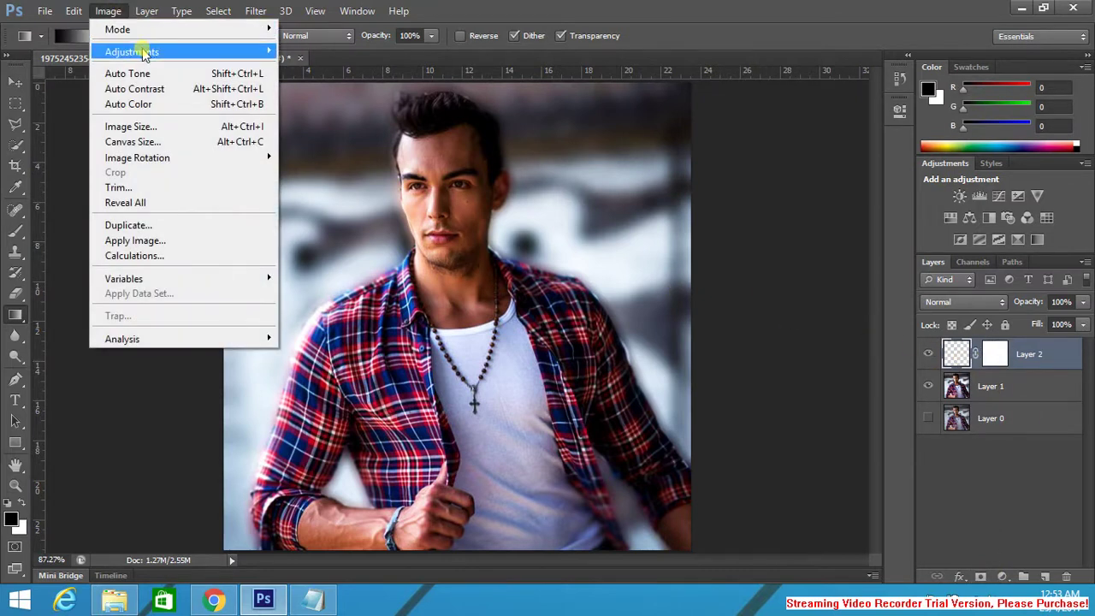
{"action": "mouse_move", "coordinate": [195, 52]}
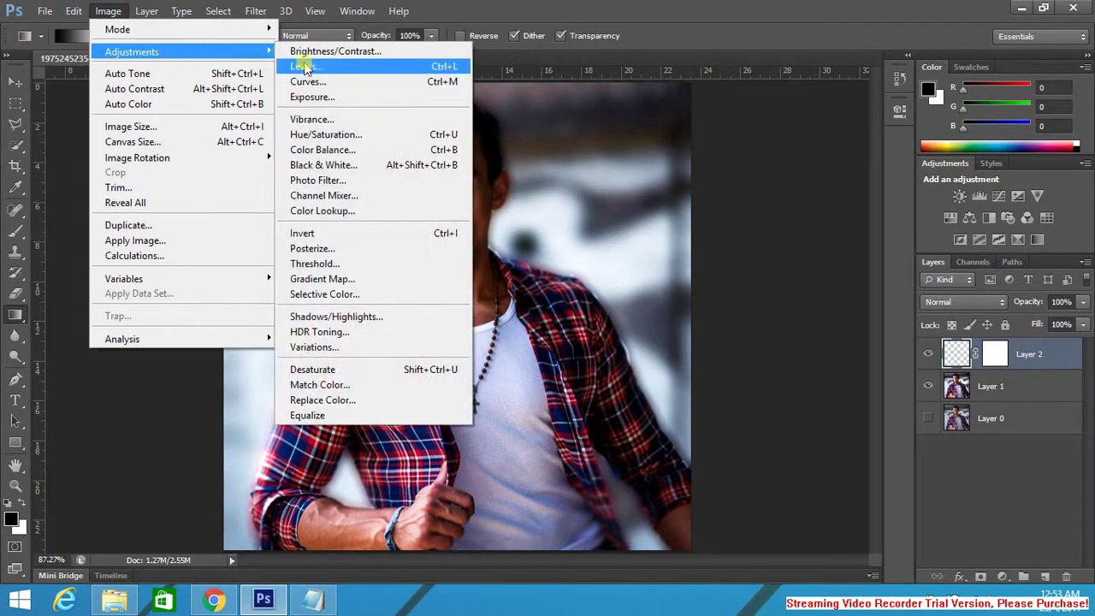
{"action": "left_click", "coordinate": [357, 185]}
{"action": "left_click", "coordinate": [550, 236]}
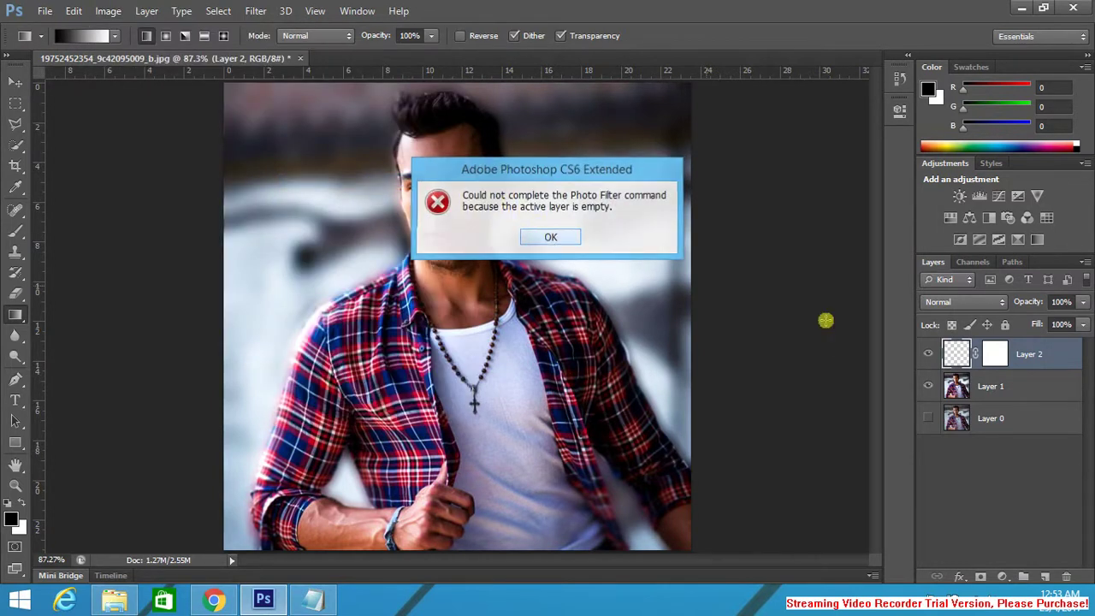
{"action": "left_click", "coordinate": [1003, 388]}
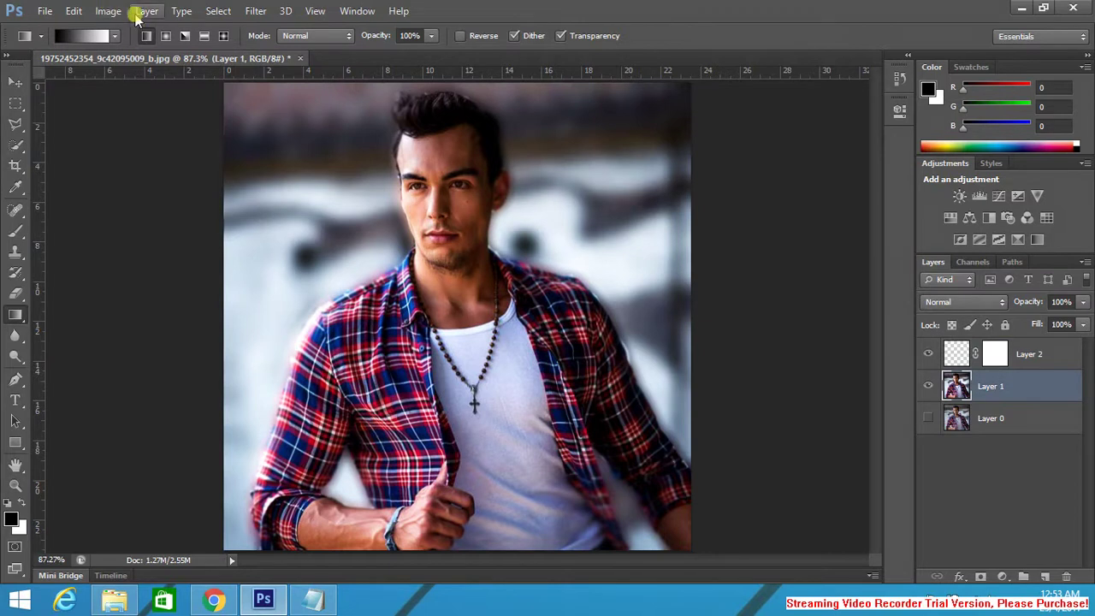
{"action": "left_click", "coordinate": [255, 12]}
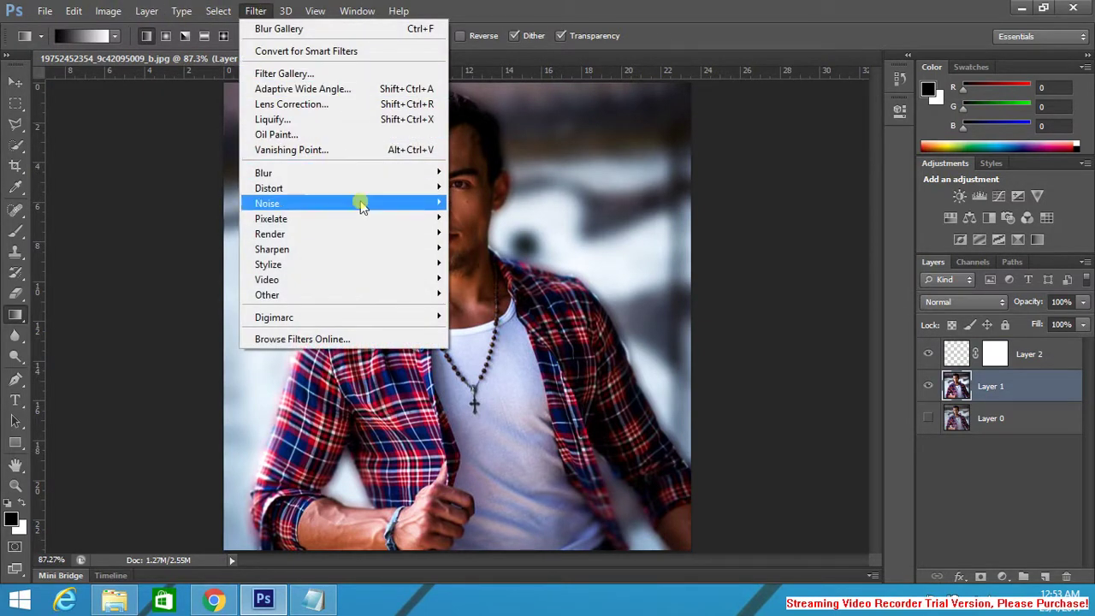
{"action": "mouse_move", "coordinate": [386, 179]}
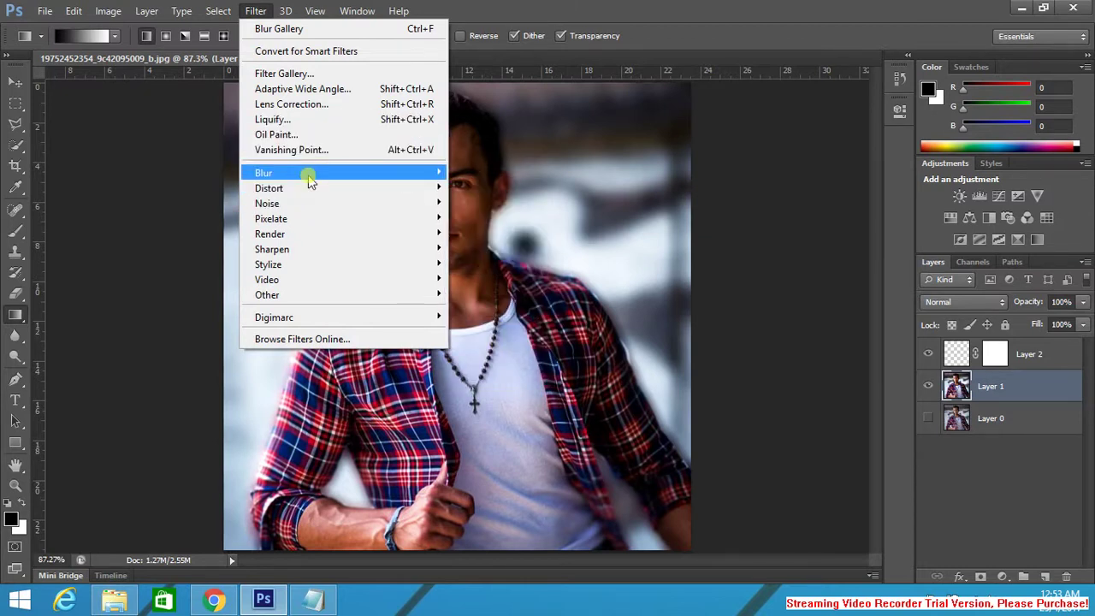
Step: Apply the Warming Filter (85) Photo Filter to Layer 1 with higher density
{"action": "key", "text": "Escape"}
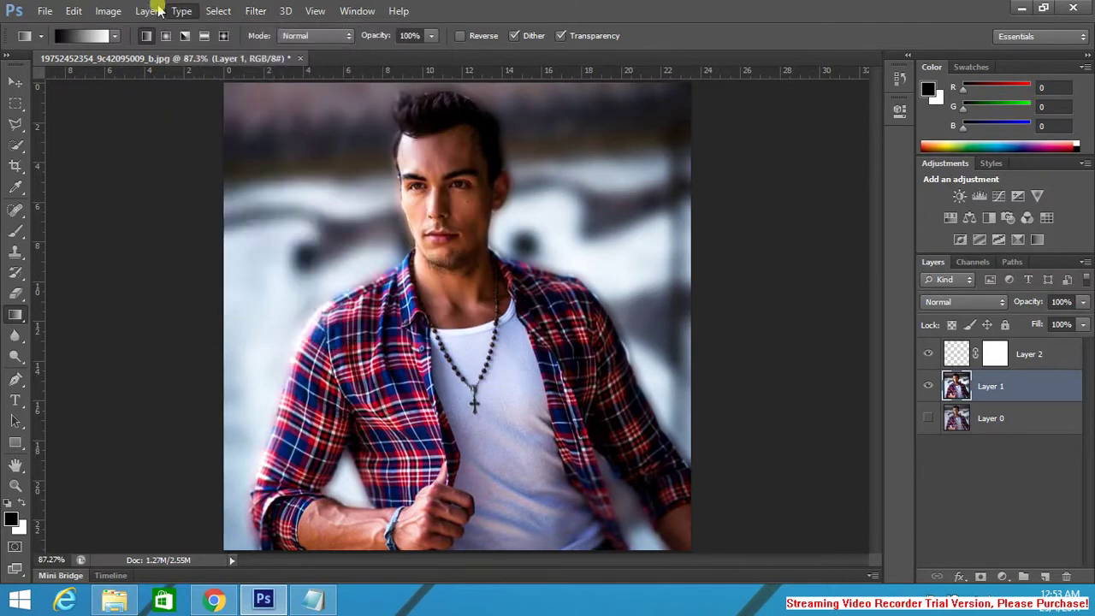
{"action": "left_click", "coordinate": [115, 10]}
{"action": "mouse_move", "coordinate": [232, 49]}
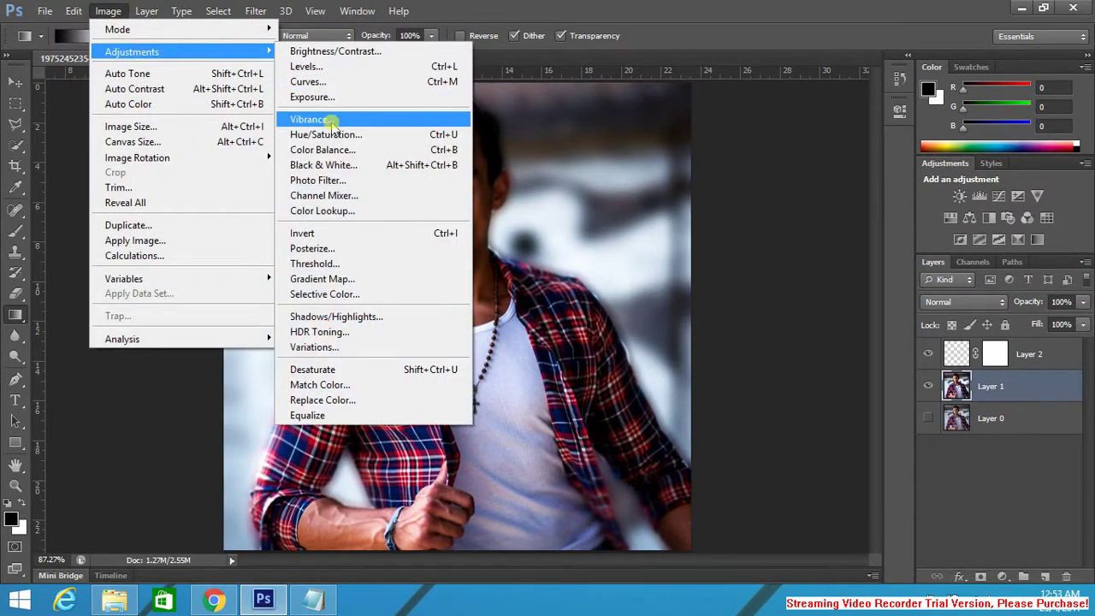
{"action": "left_click", "coordinate": [342, 178]}
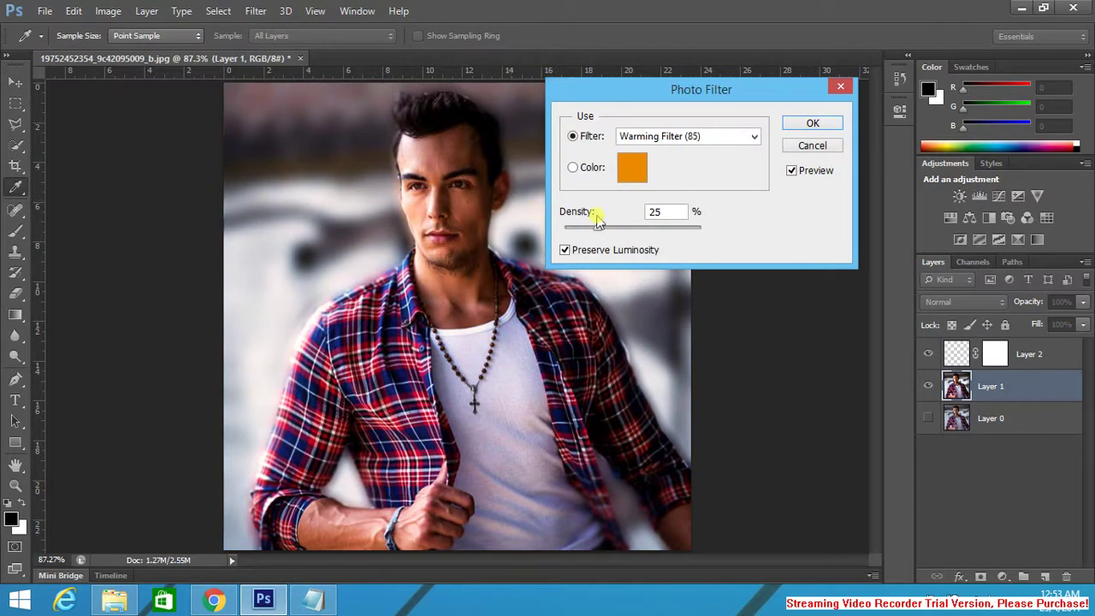
{"action": "left_click_drag", "start_coordinate": [606, 231], "coordinate": [627, 233]}
{"action": "left_click", "coordinate": [787, 122]}
Step: Fill Layer 2's mask with a diagonal gradient from upper right toward the chest
{"action": "key", "text": "g"}
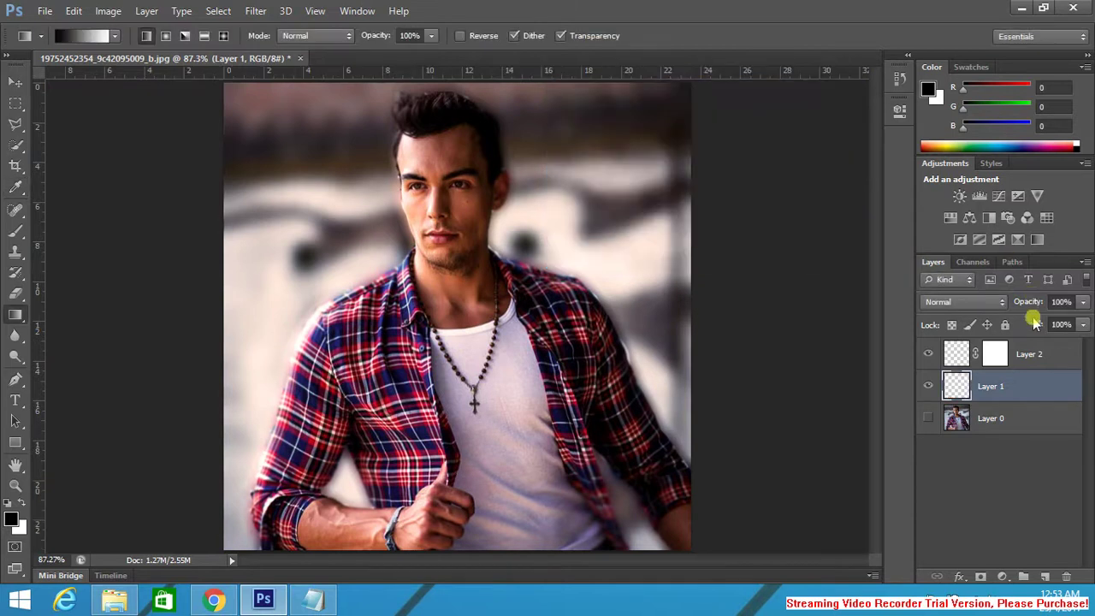
{"action": "left_click", "coordinate": [995, 353]}
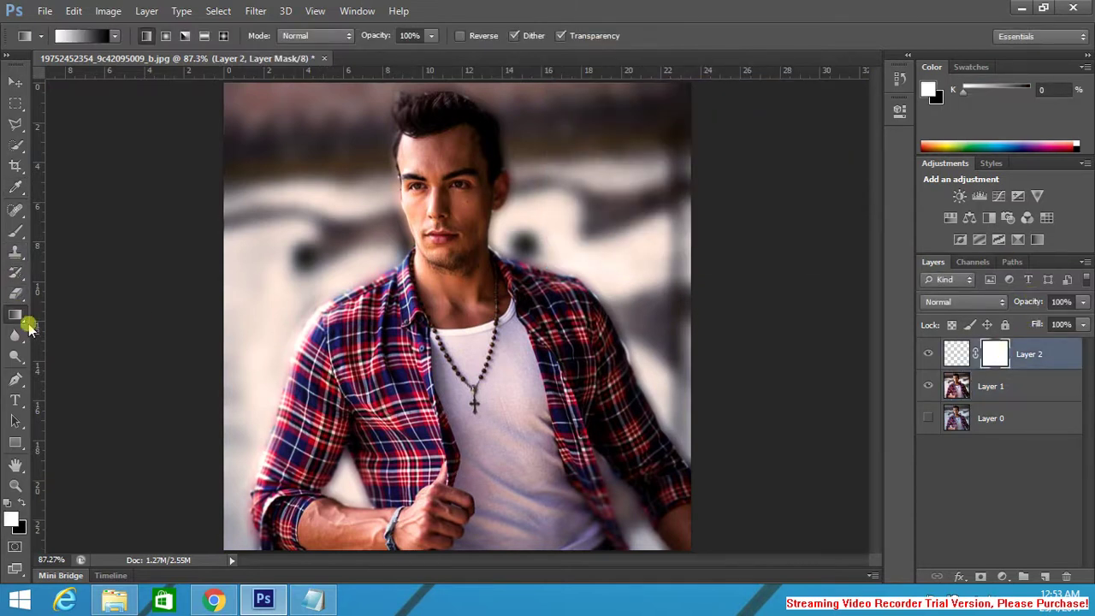
{"action": "left_click_drag", "start_coordinate": [606, 171], "coordinate": [405, 340]}
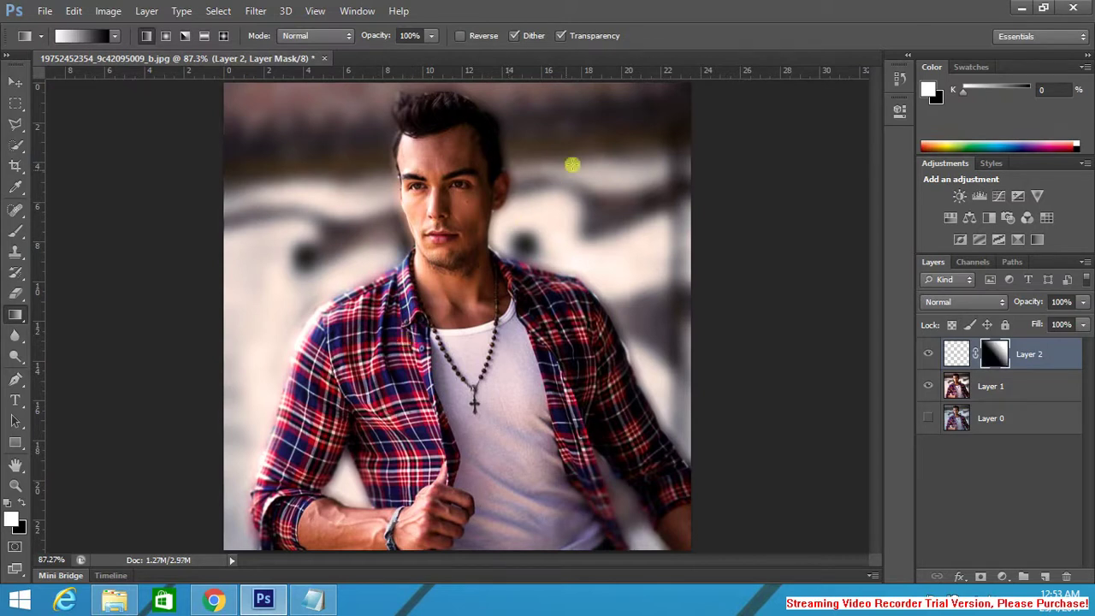
{"action": "left_click_drag", "start_coordinate": [573, 164], "coordinate": [392, 332]}
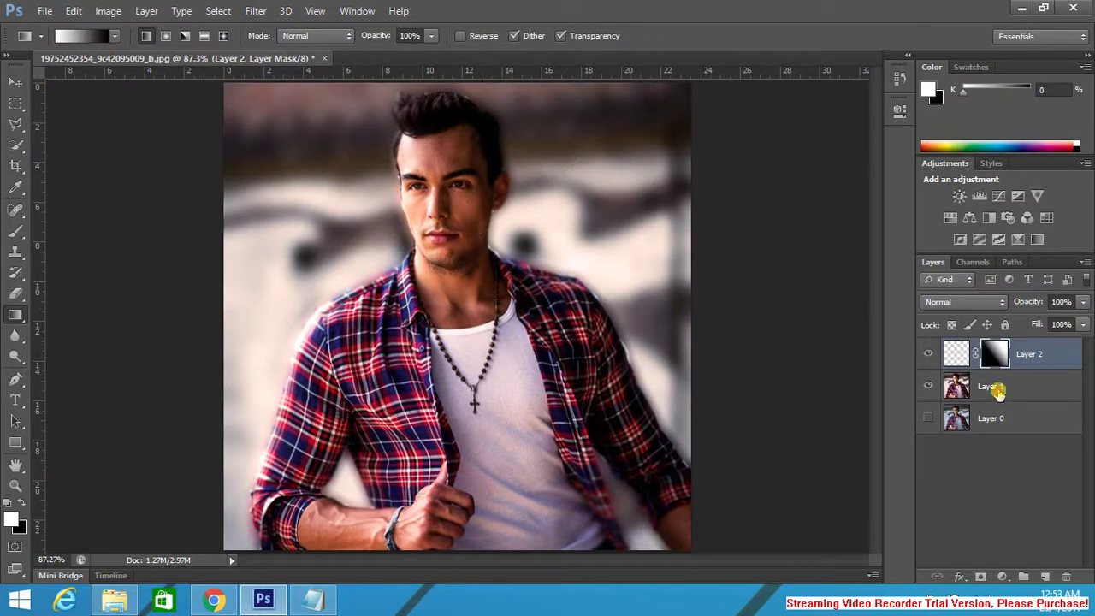
Step: Add a white mask to Layer 1 and fade it toward the lower left
{"action": "left_click", "coordinate": [998, 391]}
{"action": "left_click", "coordinate": [980, 576]}
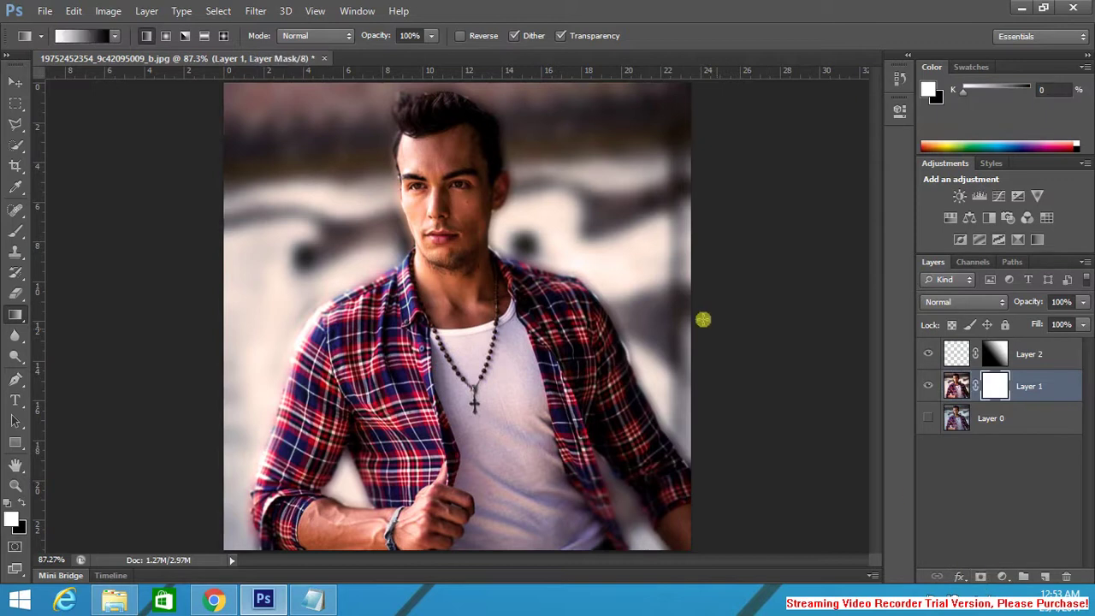
{"action": "left_click_drag", "start_coordinate": [608, 165], "coordinate": [427, 313]}
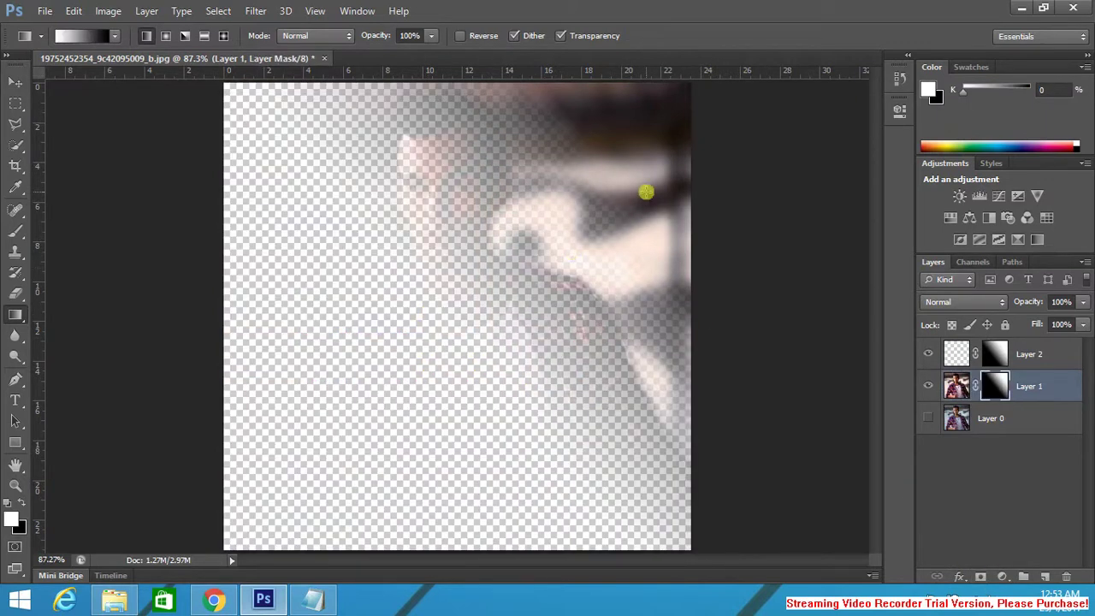
{"action": "left_click_drag", "start_coordinate": [721, 102], "coordinate": [376, 395]}
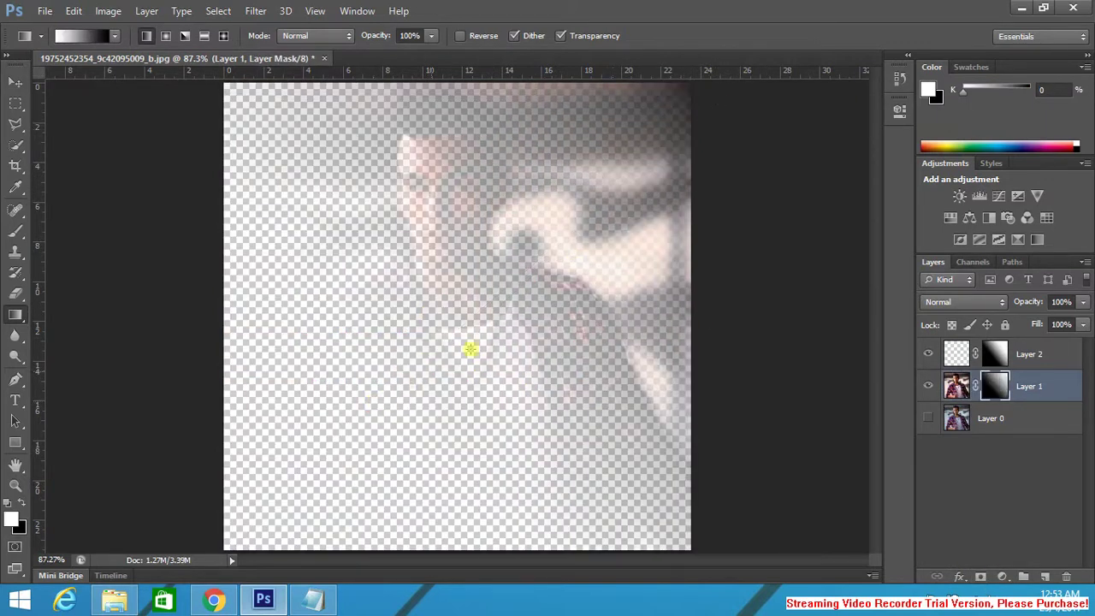
{"action": "left_click_drag", "start_coordinate": [635, 191], "coordinate": [335, 477]}
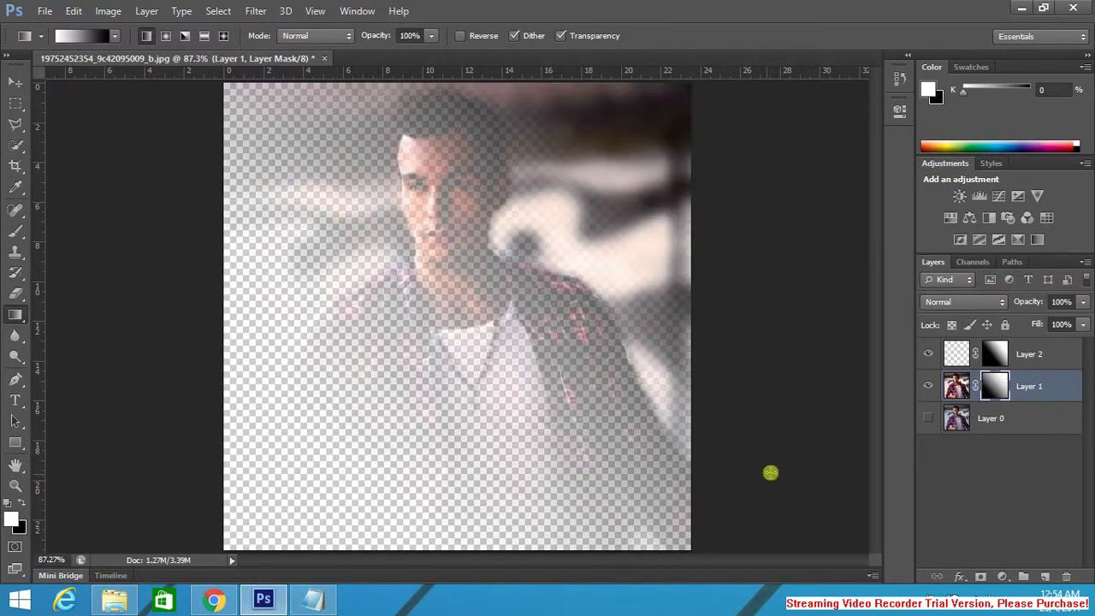
Step: Show Layer 0, refine Layer 1's mask fade from left to upper right, and delete Layer 2
{"action": "left_click", "coordinate": [929, 419]}
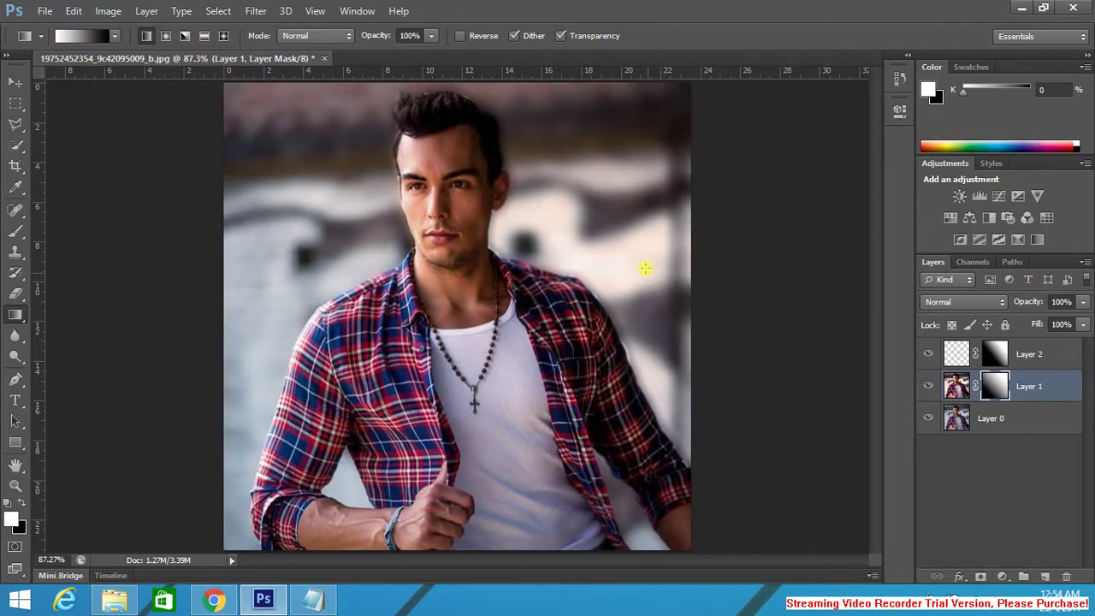
{"action": "left_click_drag", "start_coordinate": [294, 457], "coordinate": [557, 179]}
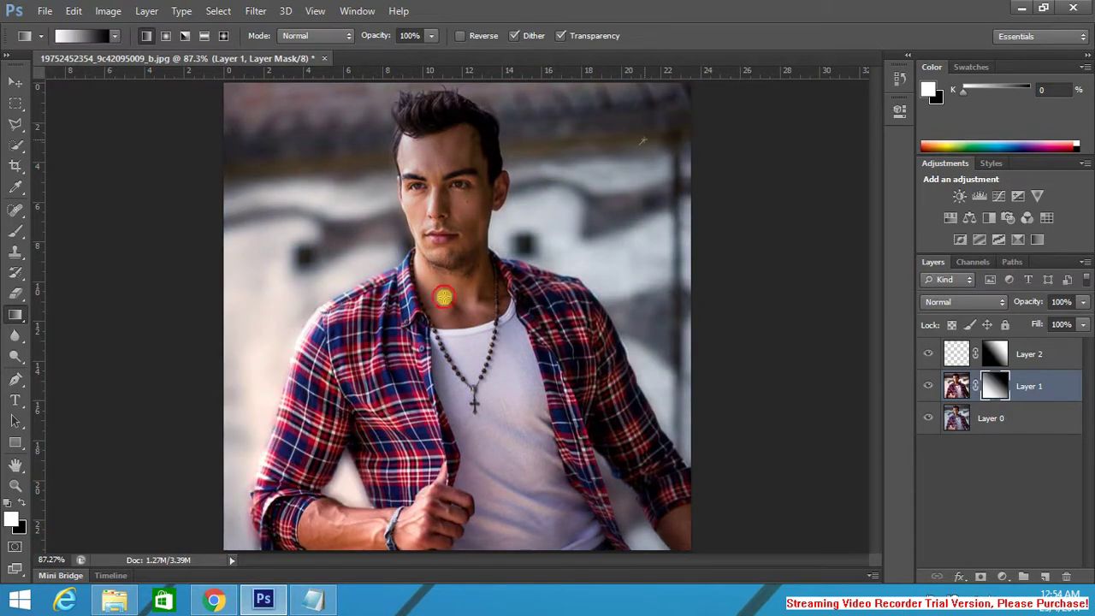
{"action": "left_click_drag", "start_coordinate": [445, 293], "coordinate": [408, 326]}
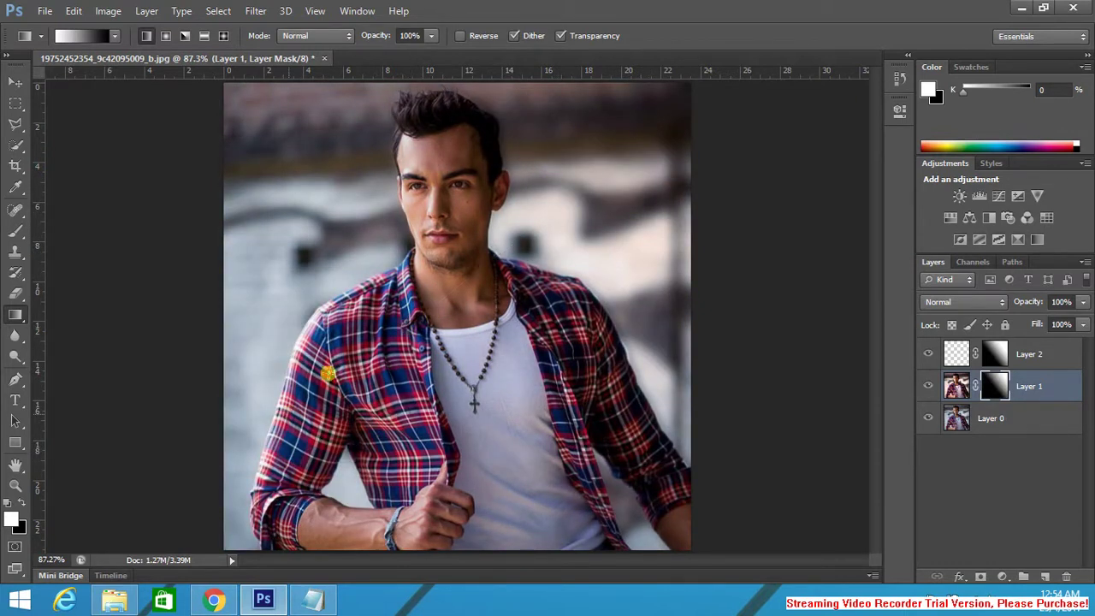
{"action": "left_click_drag", "start_coordinate": [327, 374], "coordinate": [530, 166]}
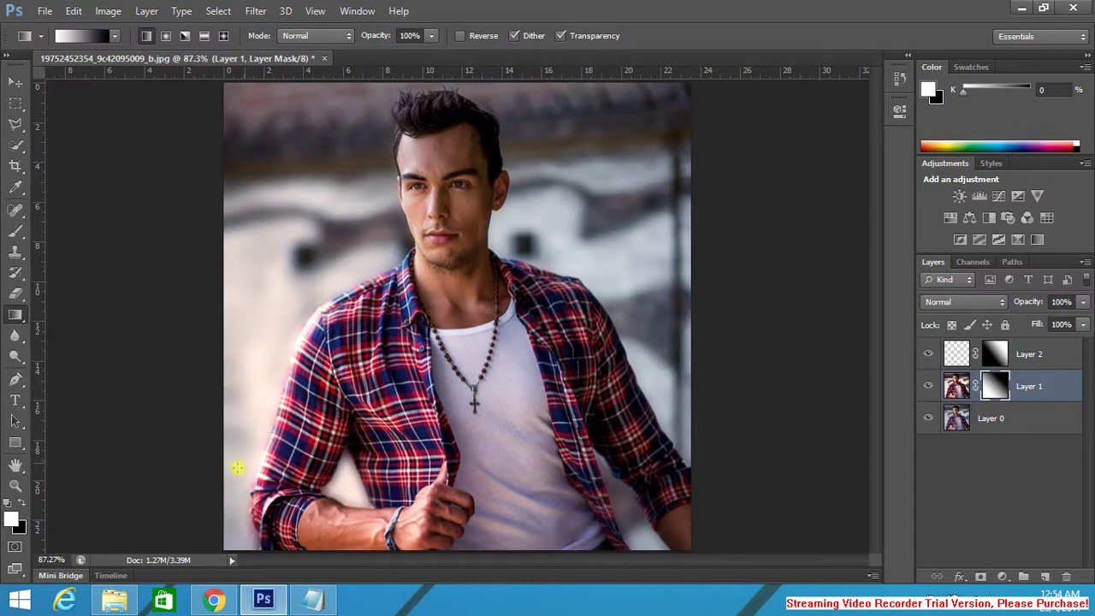
{"action": "left_click_drag", "start_coordinate": [176, 275], "coordinate": [728, 209]}
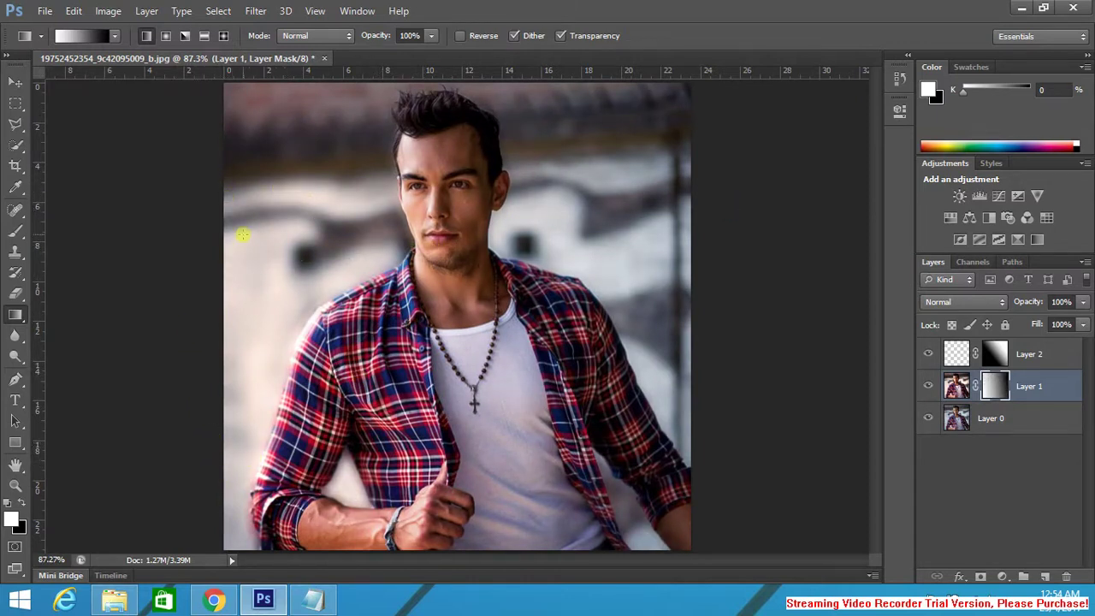
{"action": "left_click_drag", "start_coordinate": [243, 234], "coordinate": [765, 205]}
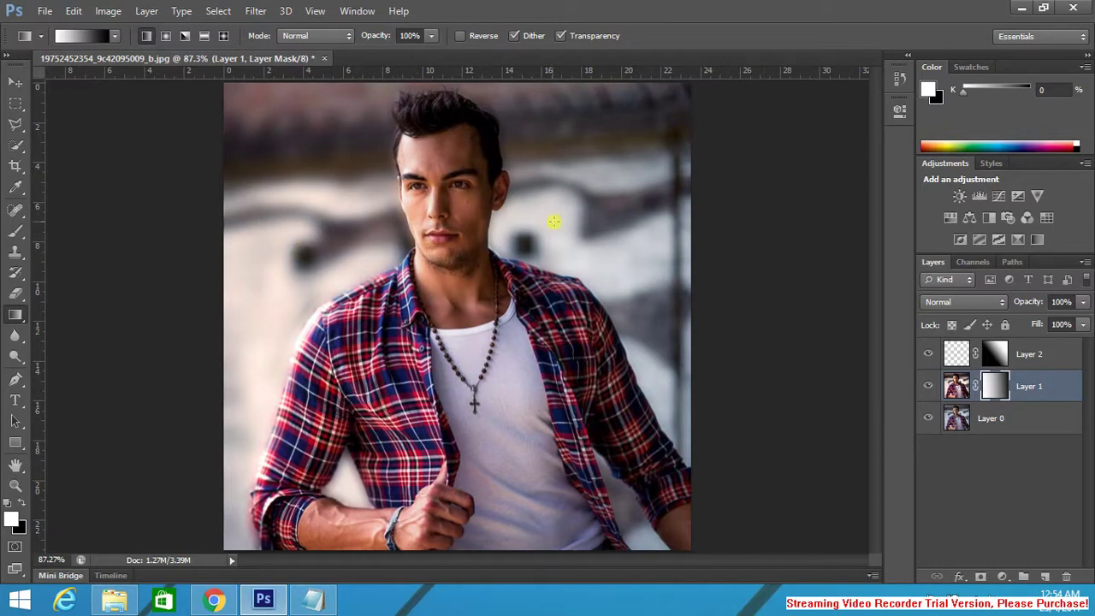
{"action": "left_click", "coordinate": [1011, 351]}
{"action": "left_click_drag", "start_coordinate": [1011, 350], "coordinate": [1066, 575]}
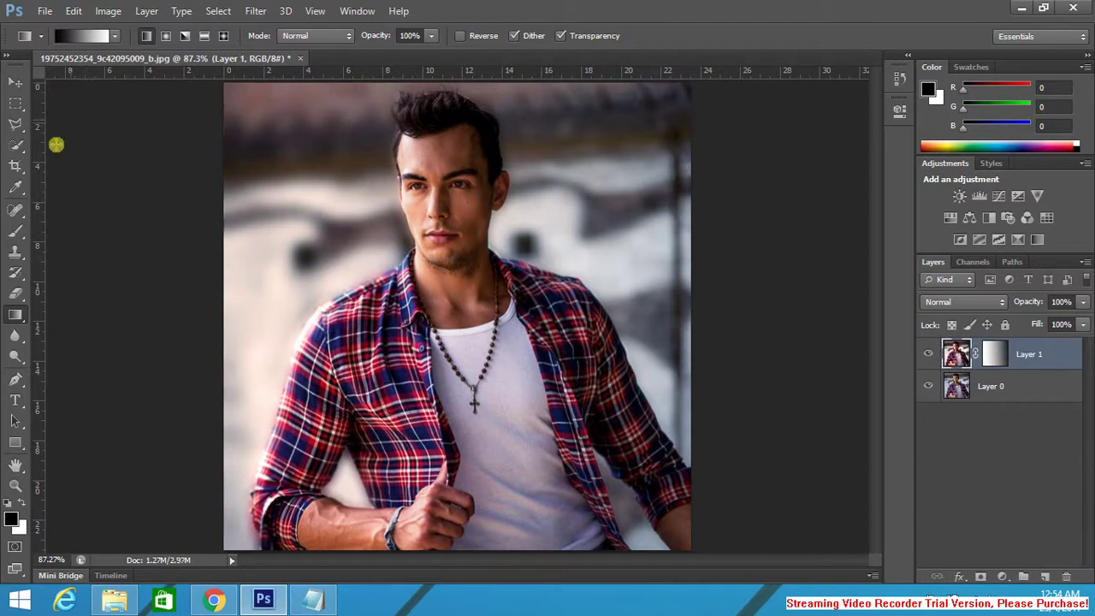
Step: Add a new layer and set a radial gradient starting from the Neutral Density preset
{"action": "left_click", "coordinate": [1044, 577]}
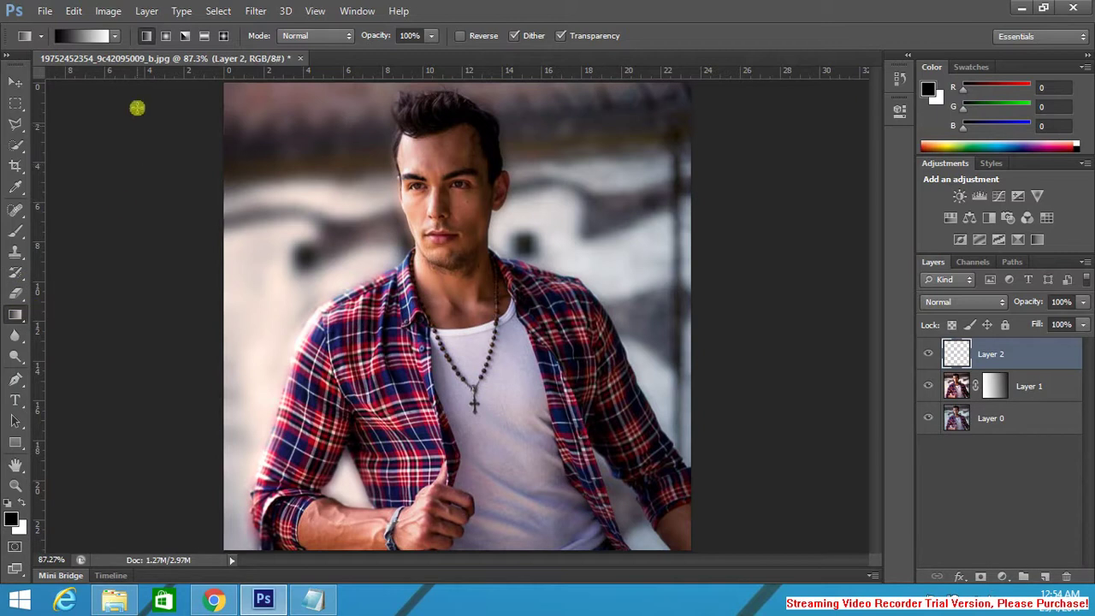
{"action": "left_click", "coordinate": [167, 36]}
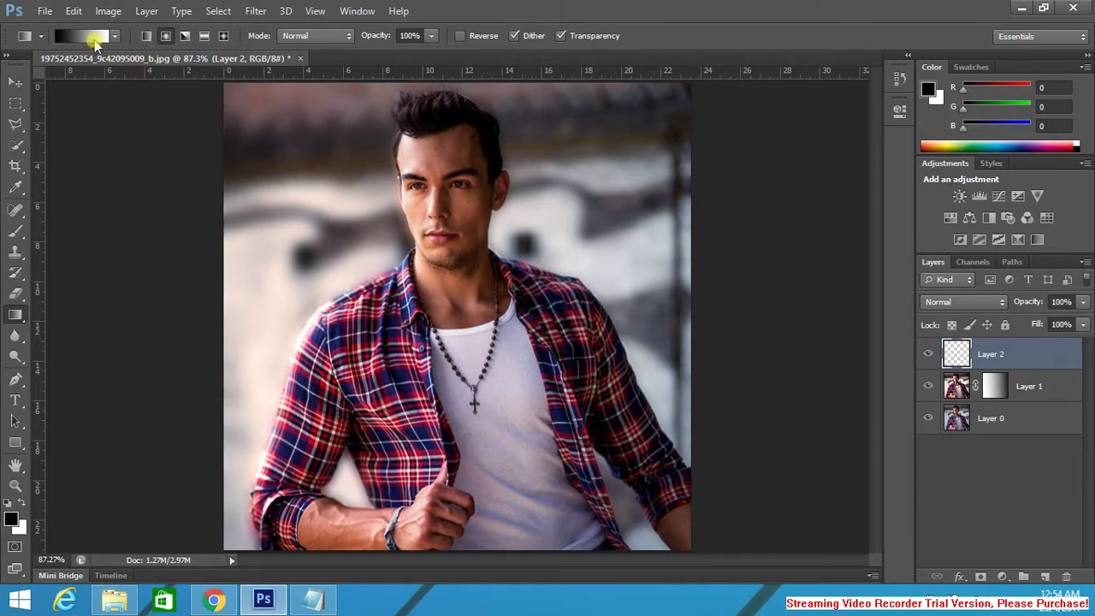
{"action": "left_click", "coordinate": [87, 37]}
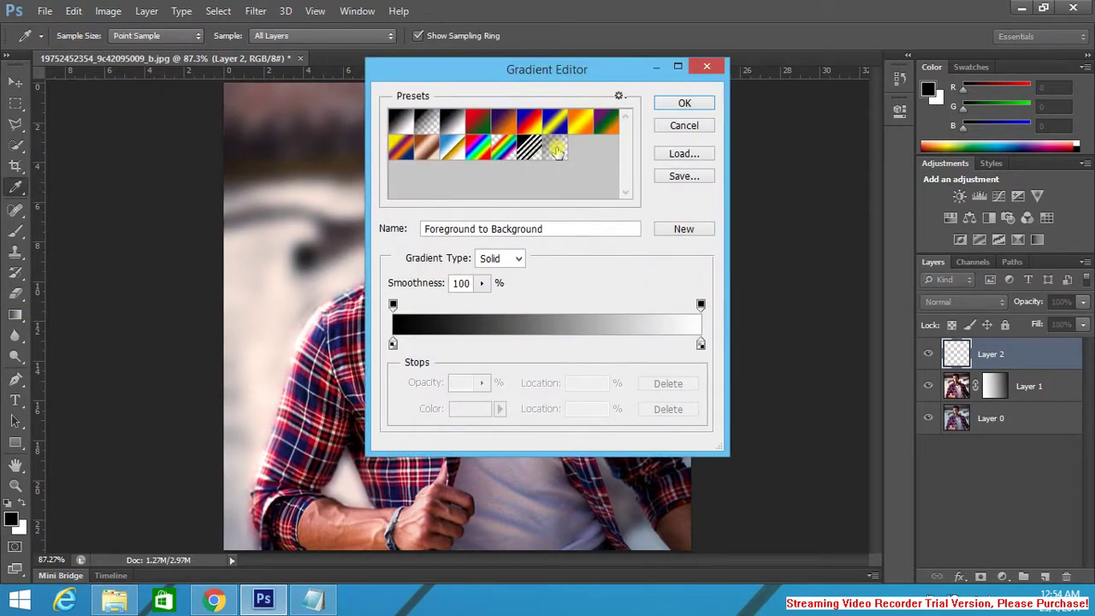
{"action": "left_click", "coordinate": [556, 150]}
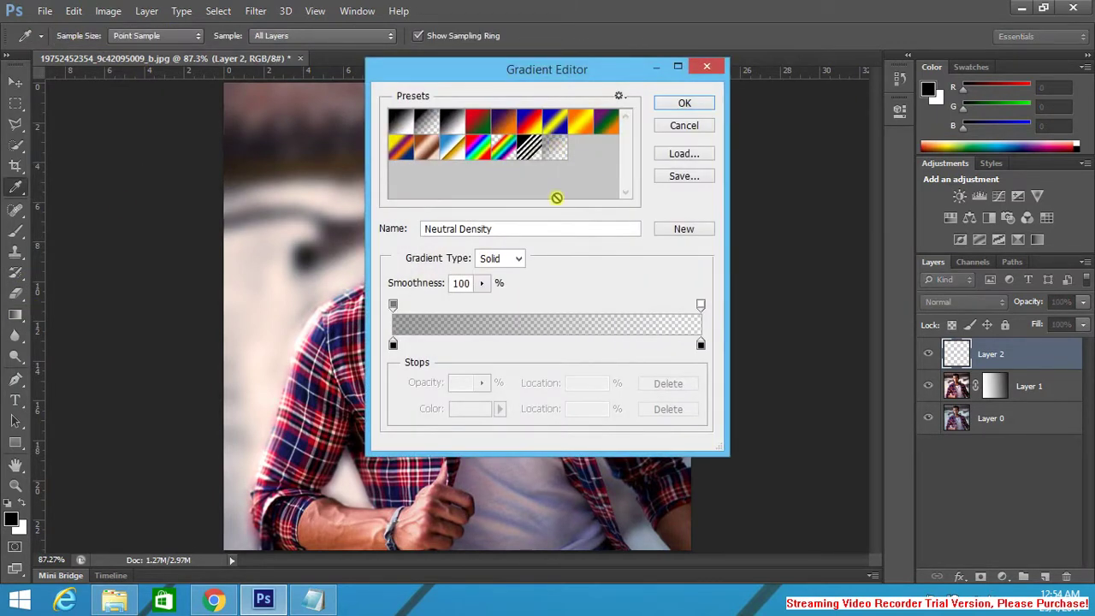
Step: Make the gradient's left stop pale yellow (edff87), fading to transparent
{"action": "left_click", "coordinate": [393, 305]}
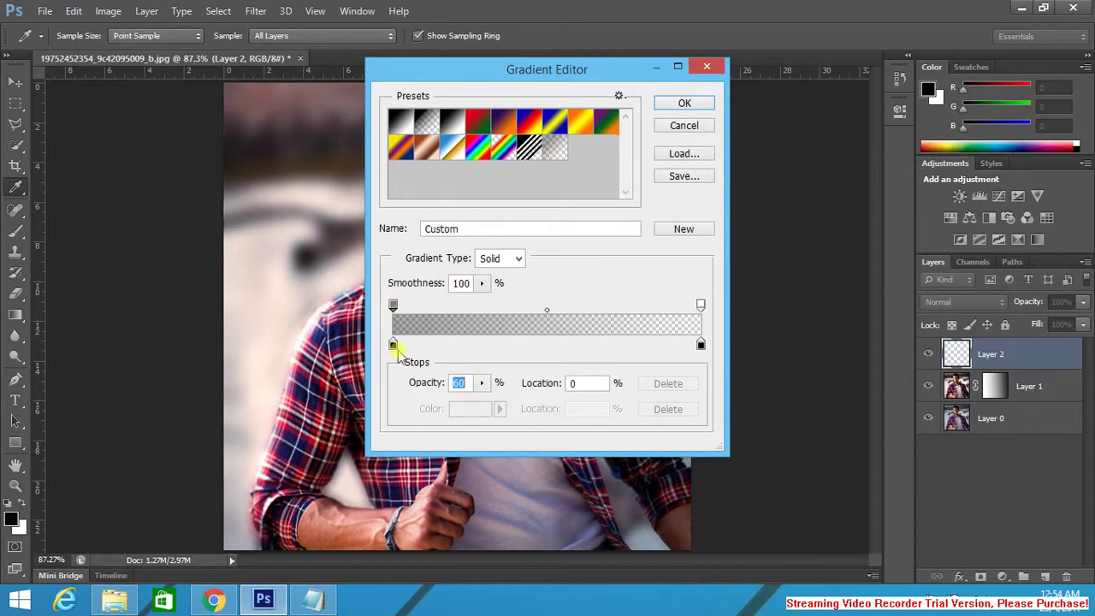
{"action": "left_click", "coordinate": [394, 345]}
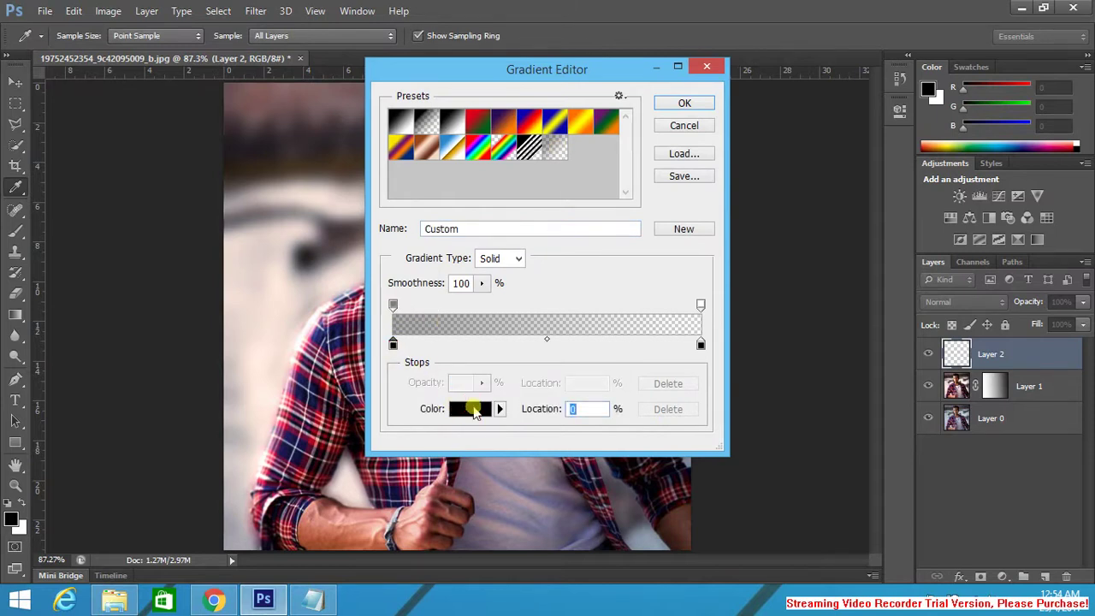
{"action": "left_click", "coordinate": [473, 410]}
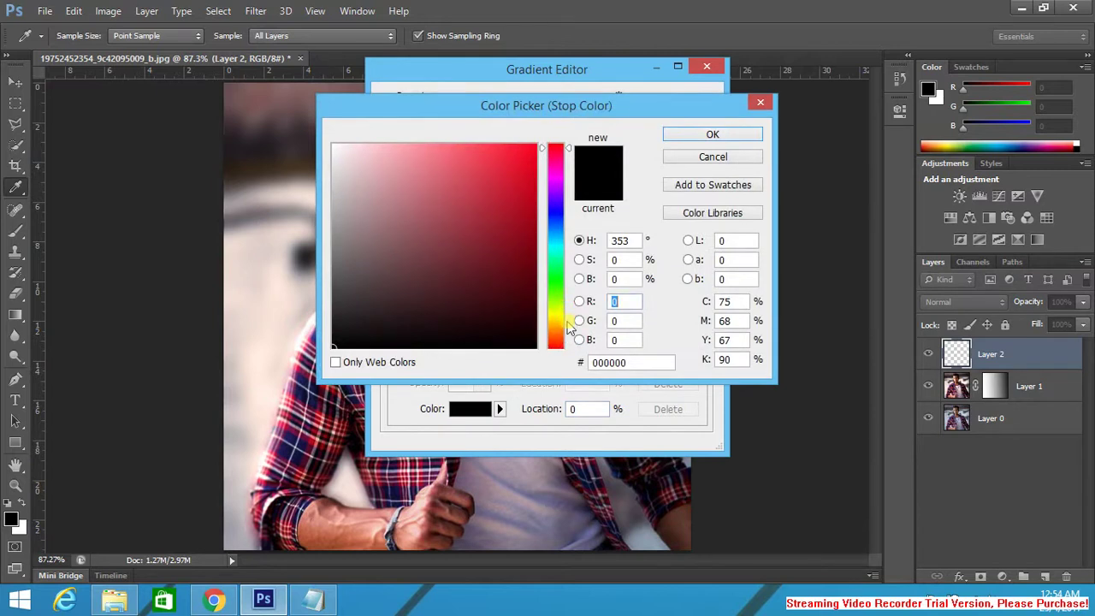
{"action": "left_click_drag", "start_coordinate": [565, 338], "coordinate": [568, 310]}
{"action": "left_click_drag", "start_coordinate": [478, 168], "coordinate": [403, 104]}
{"action": "left_click", "coordinate": [712, 134]}
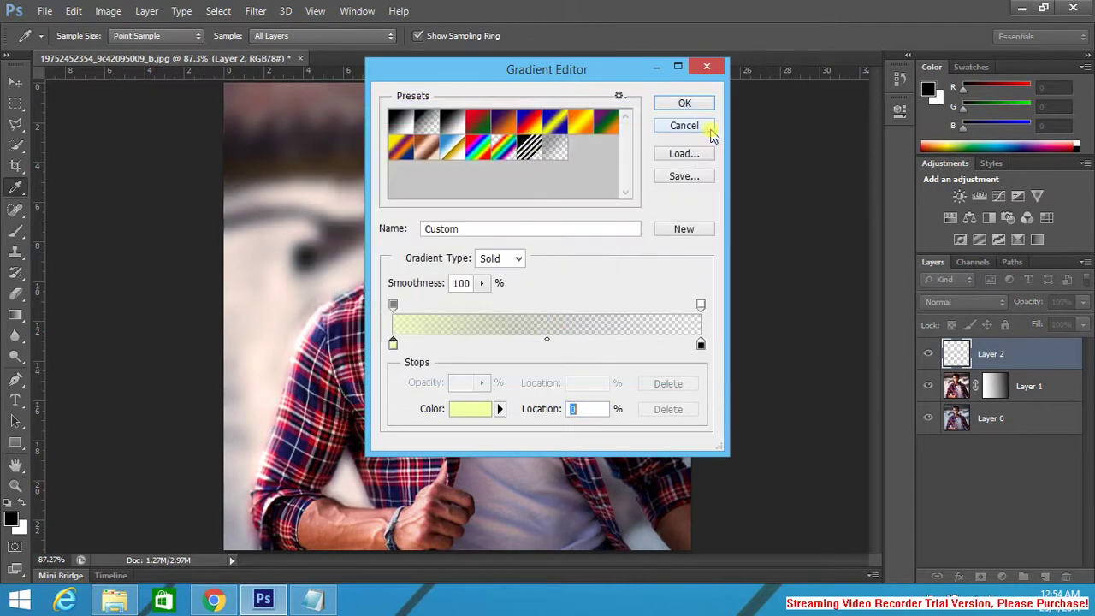
{"action": "left_click", "coordinate": [710, 104]}
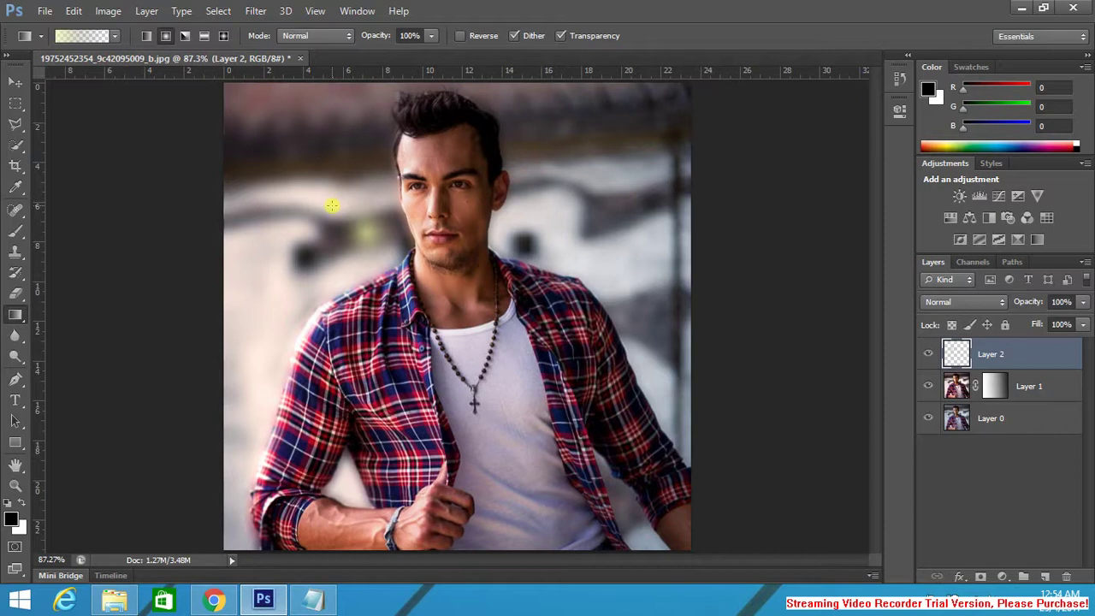
Step: Draw a larger pale-yellow gradient over the photo and shift it up toward the upper left
{"action": "left_click_drag", "start_coordinate": [317, 189], "coordinate": [520, 393]}
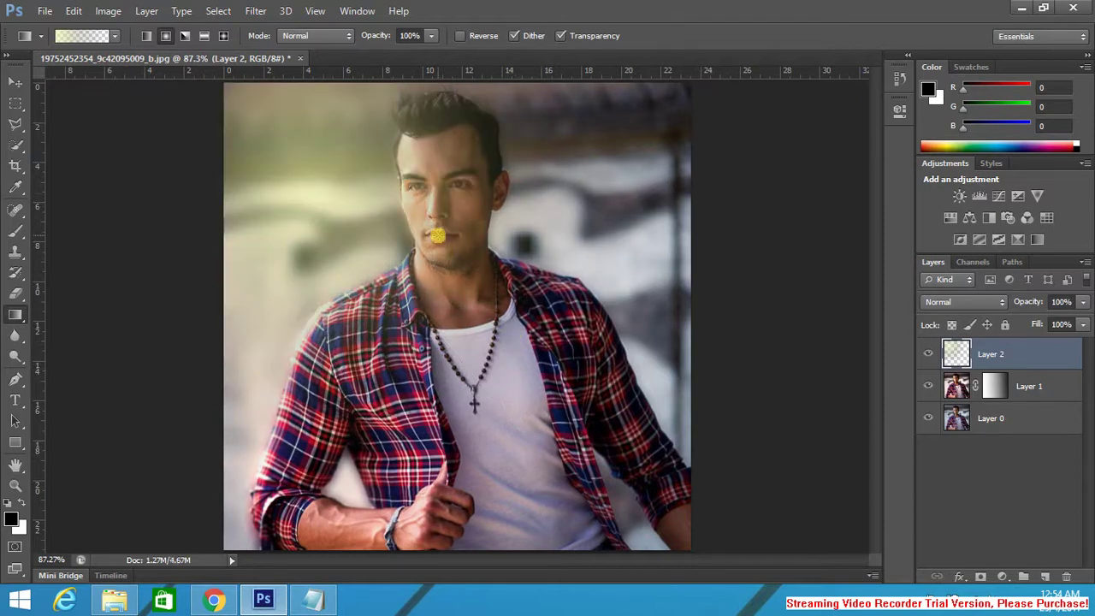
{"action": "key", "text": "ctrl+z"}
{"action": "left_click_drag", "start_coordinate": [325, 193], "coordinate": [582, 496]}
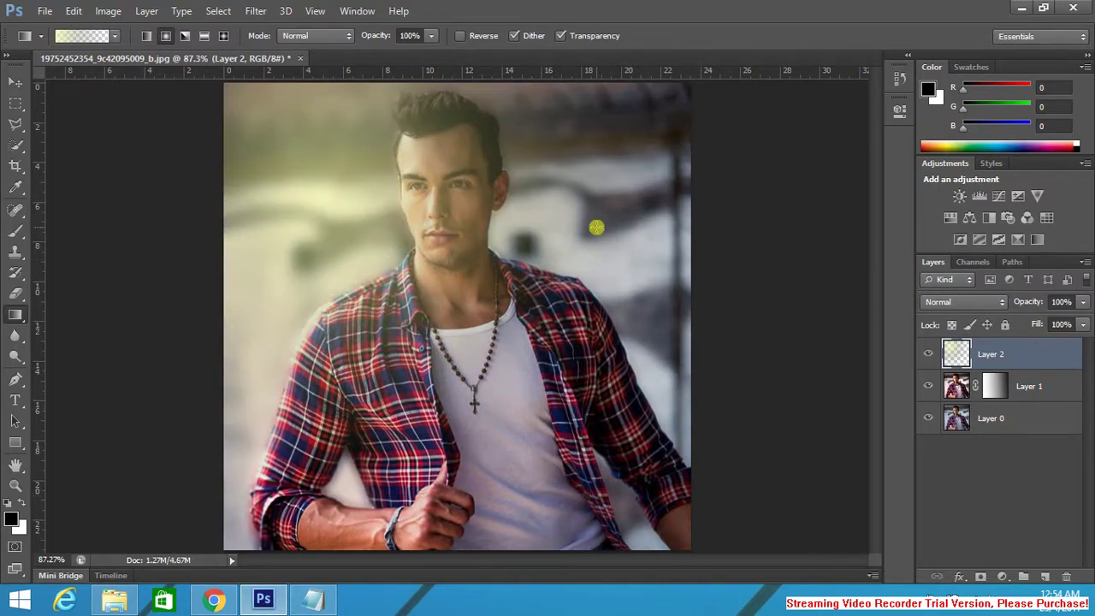
{"action": "left_click", "coordinate": [16, 81]}
{"action": "left_click_drag", "start_coordinate": [367, 177], "coordinate": [346, 144]}
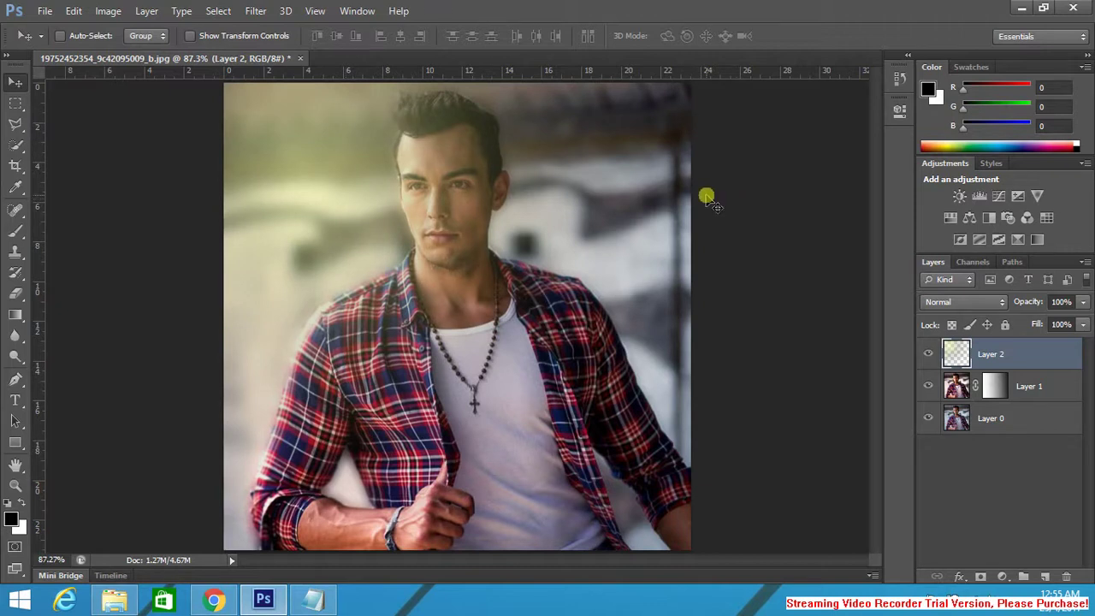
{"action": "key", "text": "ctrl+t"}
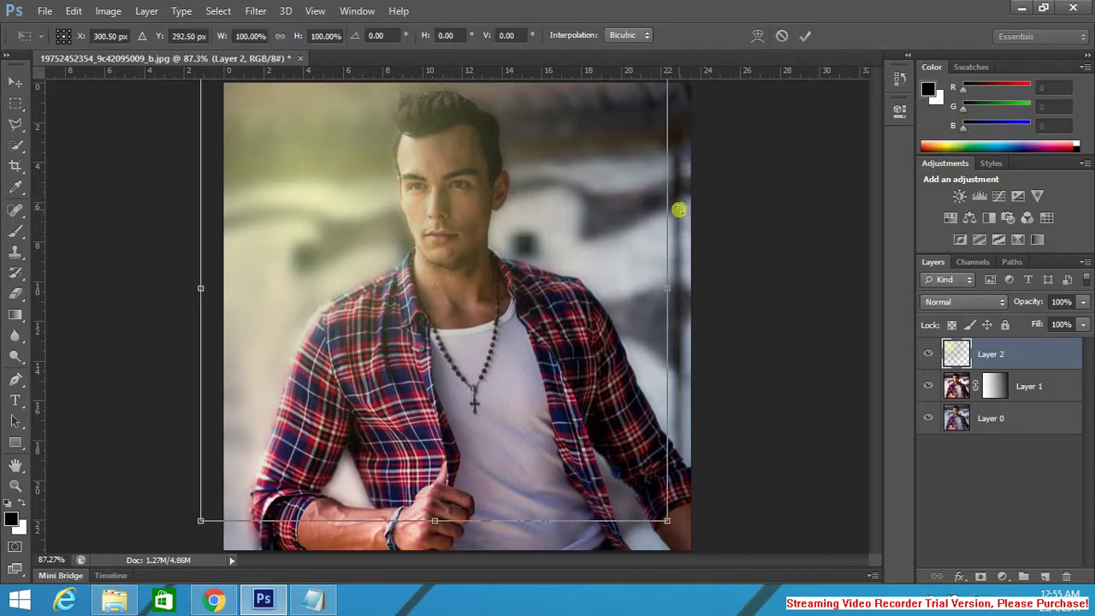
{"action": "left_click", "coordinate": [803, 36]}
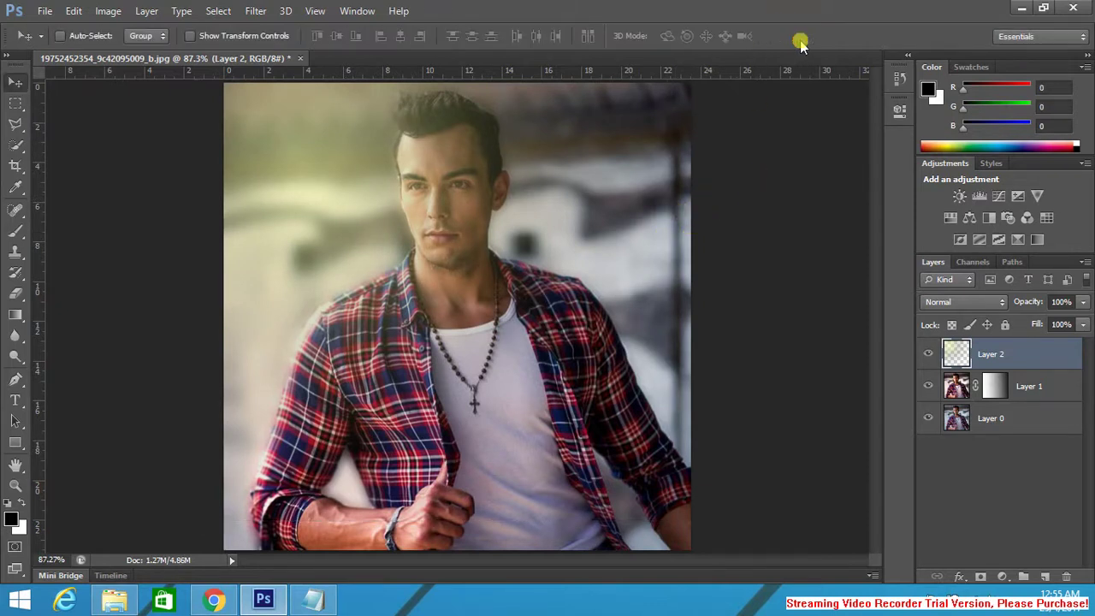
Step: Duplicate Layer 2 twice to intensify the yellow glow
{"action": "left_click_drag", "start_coordinate": [1026, 353], "coordinate": [1046, 575]}
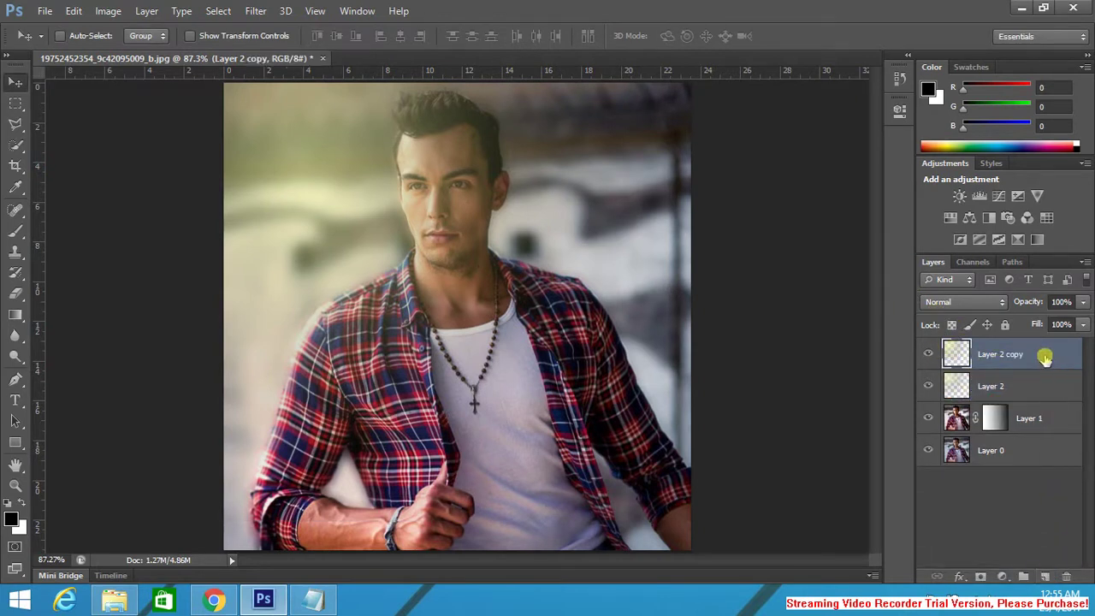
{"action": "left_click_drag", "start_coordinate": [1053, 354], "coordinate": [1047, 580]}
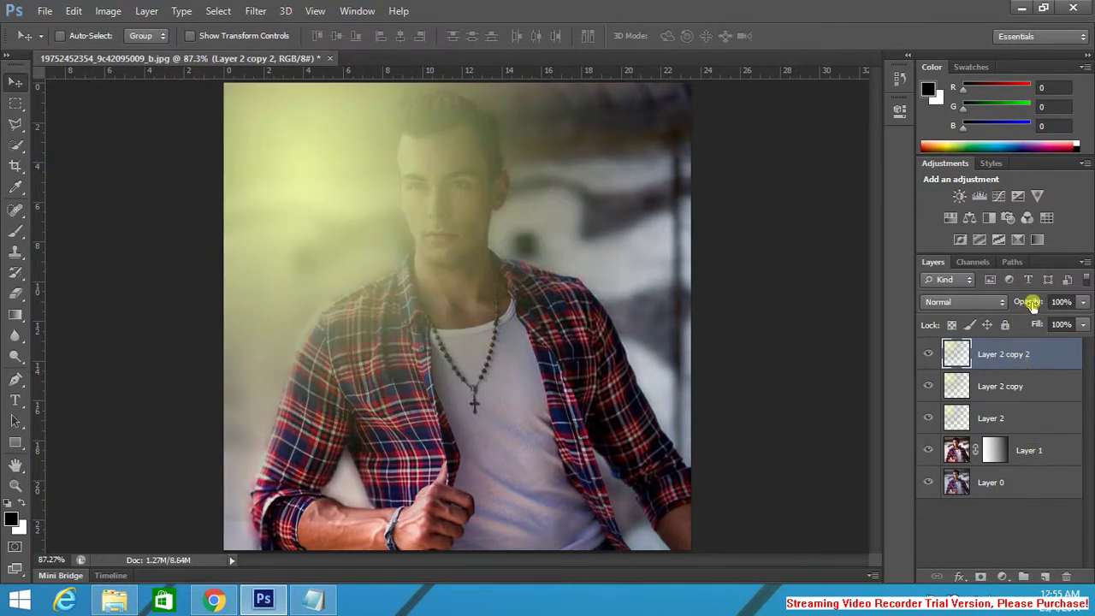
{"action": "left_click_drag", "start_coordinate": [1035, 304], "coordinate": [975, 305]}
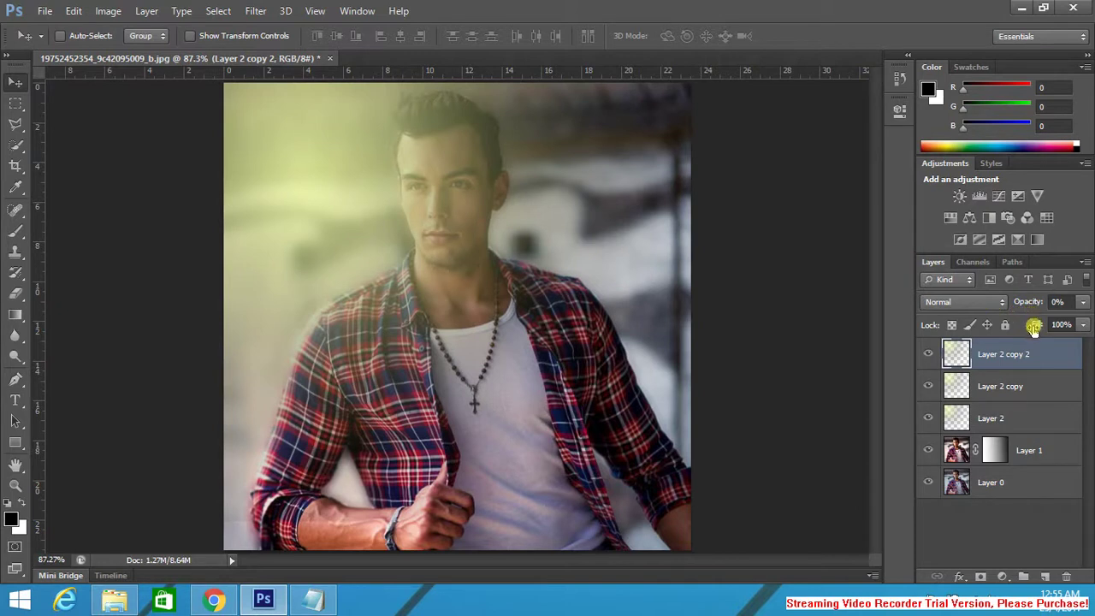
Step: Merge the three gradient layers into one and fade it to 58% opacity
{"action": "left_click", "coordinate": [1016, 385], "text": "shift"}
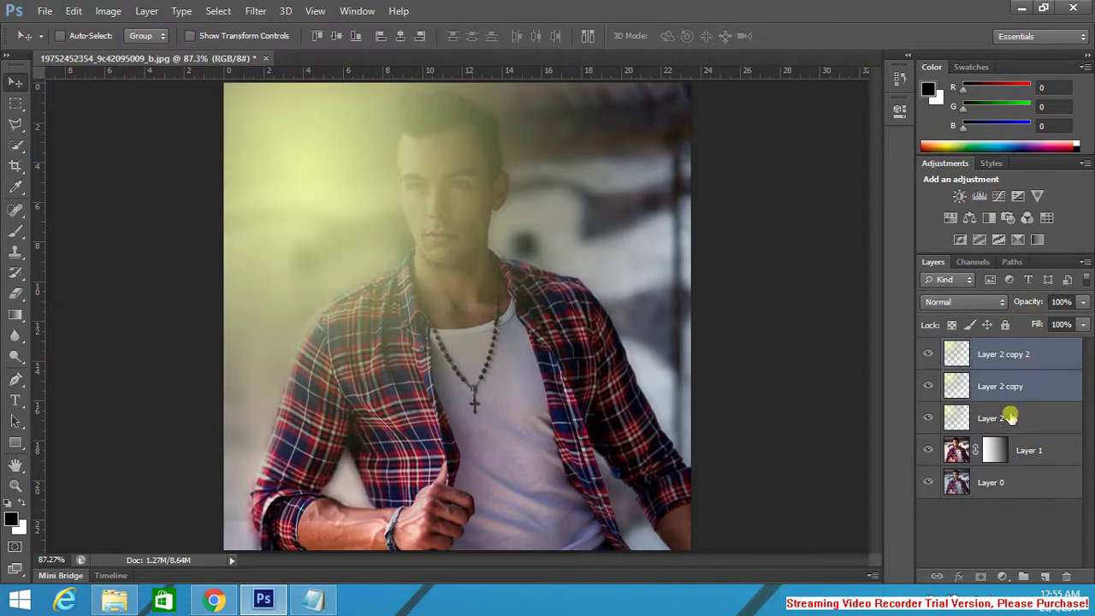
{"action": "left_click", "coordinate": [1010, 416], "text": "shift"}
{"action": "right_click", "coordinate": [1010, 395]}
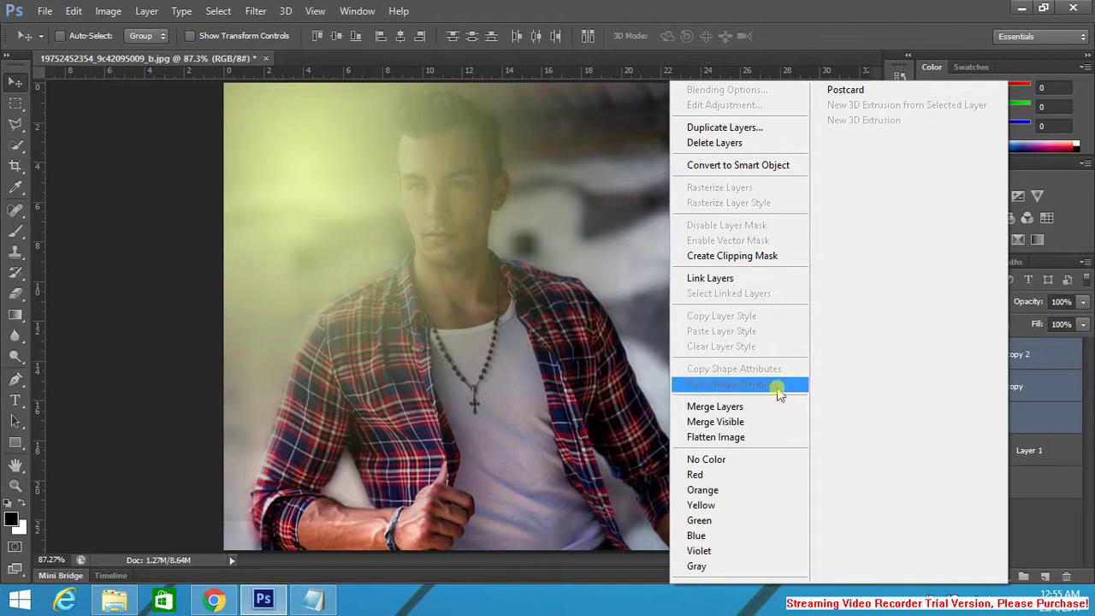
{"action": "left_click", "coordinate": [760, 405]}
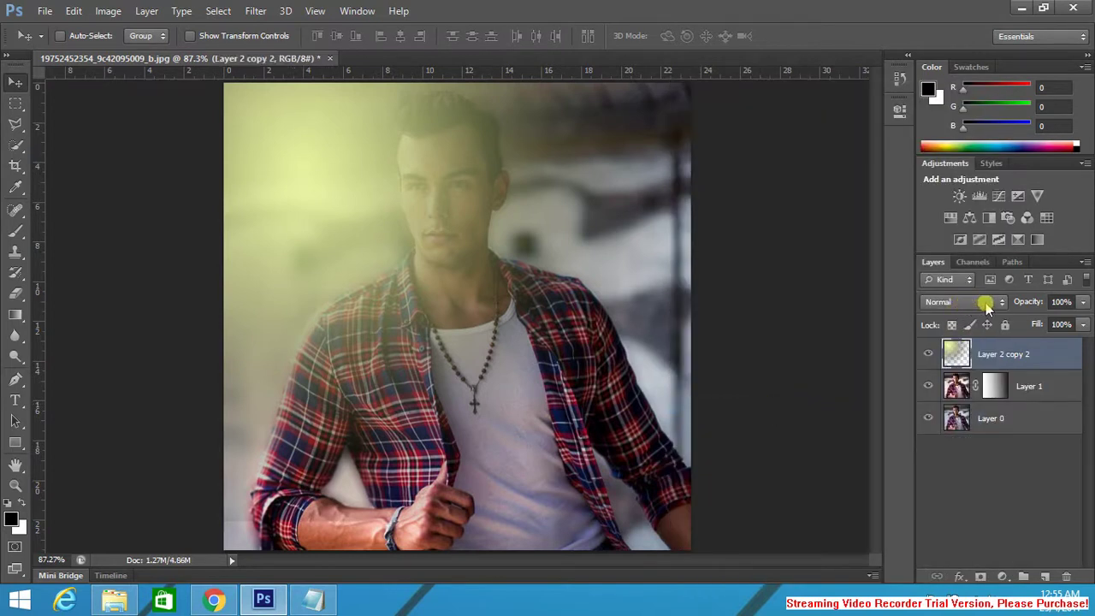
{"action": "left_click_drag", "start_coordinate": [1040, 304], "coordinate": [1010, 301]}
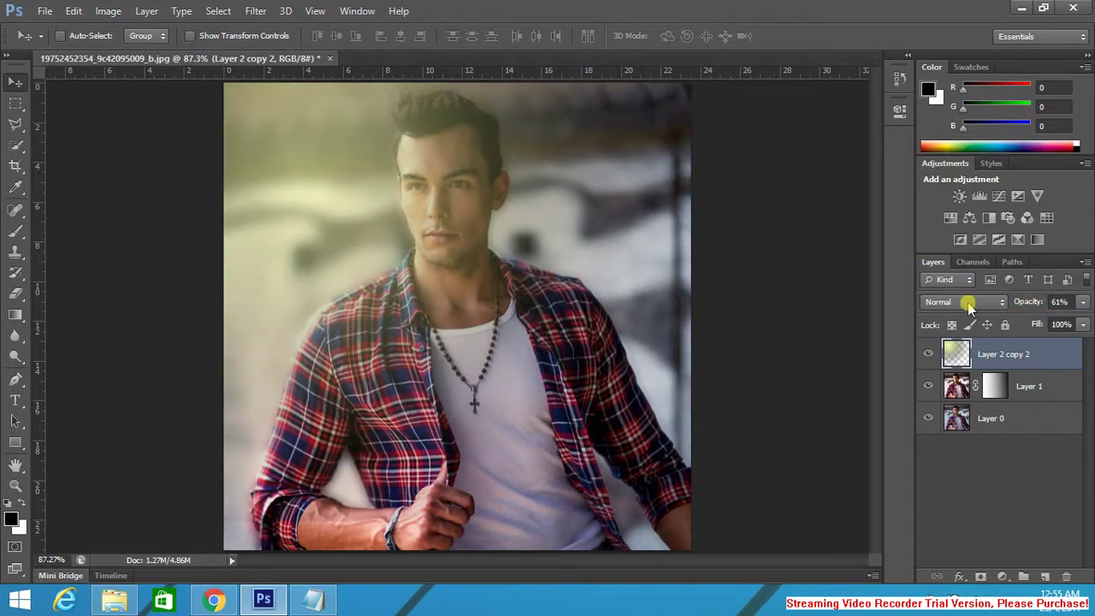
Step: Compare Linear Light, Vivid Light and Soft Light, then settle on Hard Light for Layer 2 copy 2
{"action": "left_click", "coordinate": [967, 305]}
{"action": "left_click", "coordinate": [959, 251]}
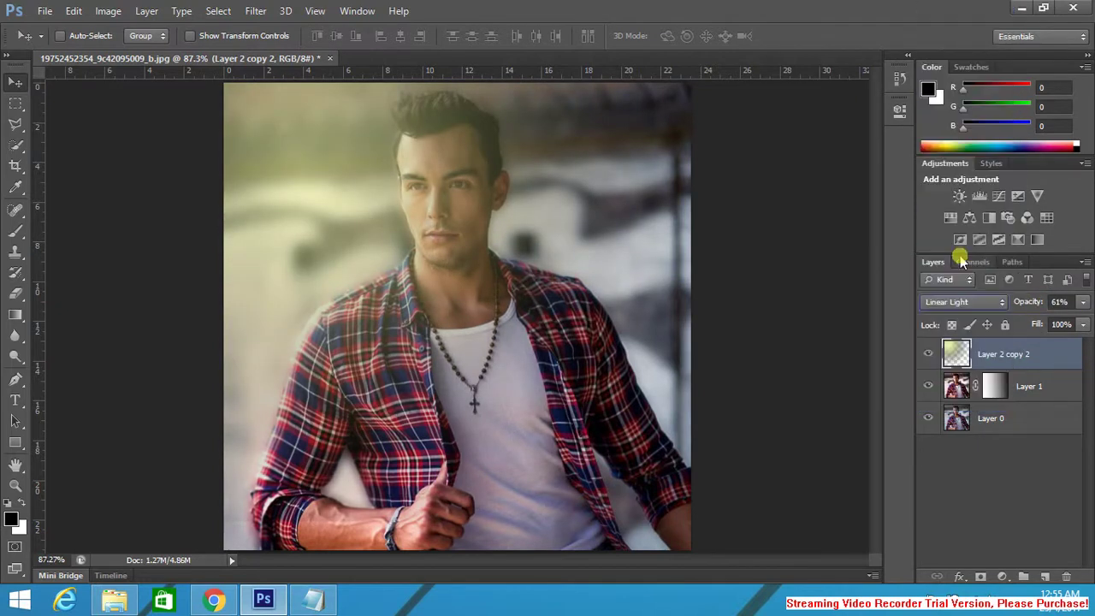
{"action": "left_click", "coordinate": [987, 306]}
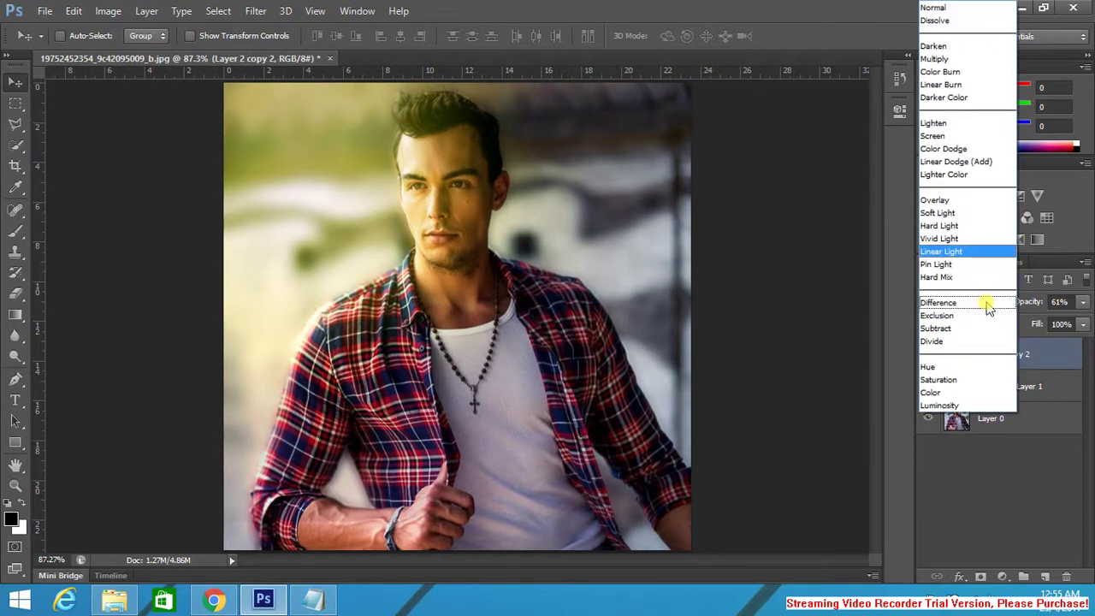
{"action": "left_click", "coordinate": [972, 242]}
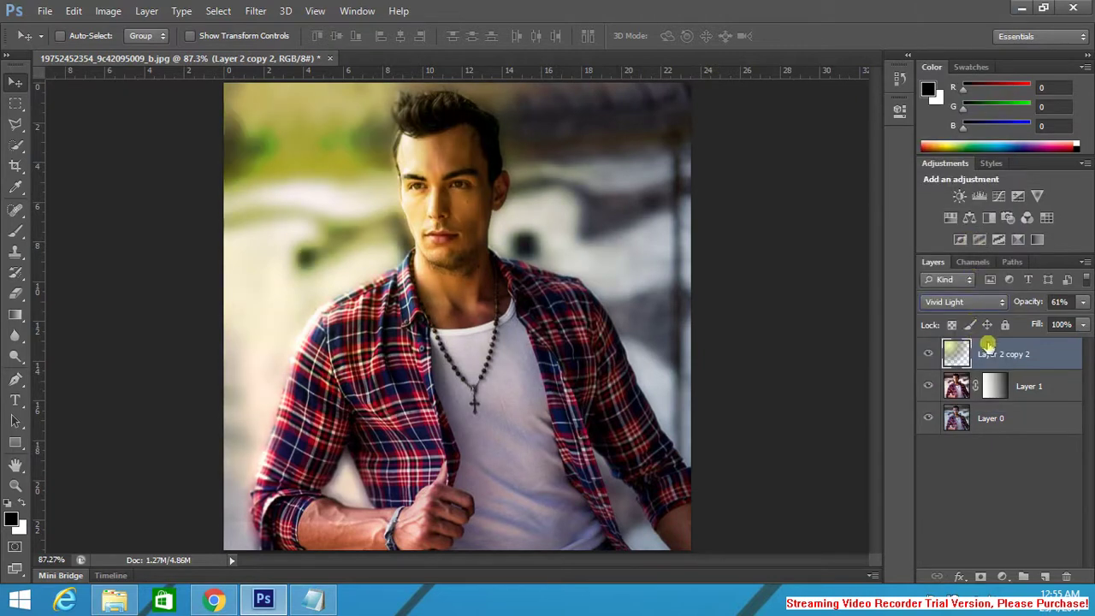
{"action": "left_click", "coordinate": [975, 301]}
{"action": "left_click", "coordinate": [951, 214]}
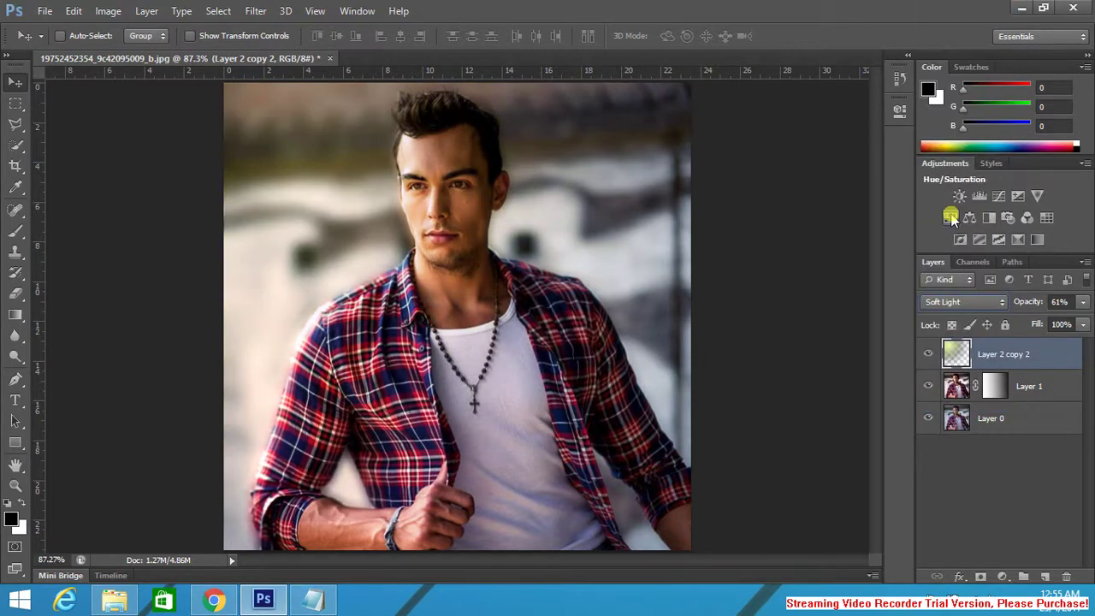
{"action": "left_click", "coordinate": [984, 306]}
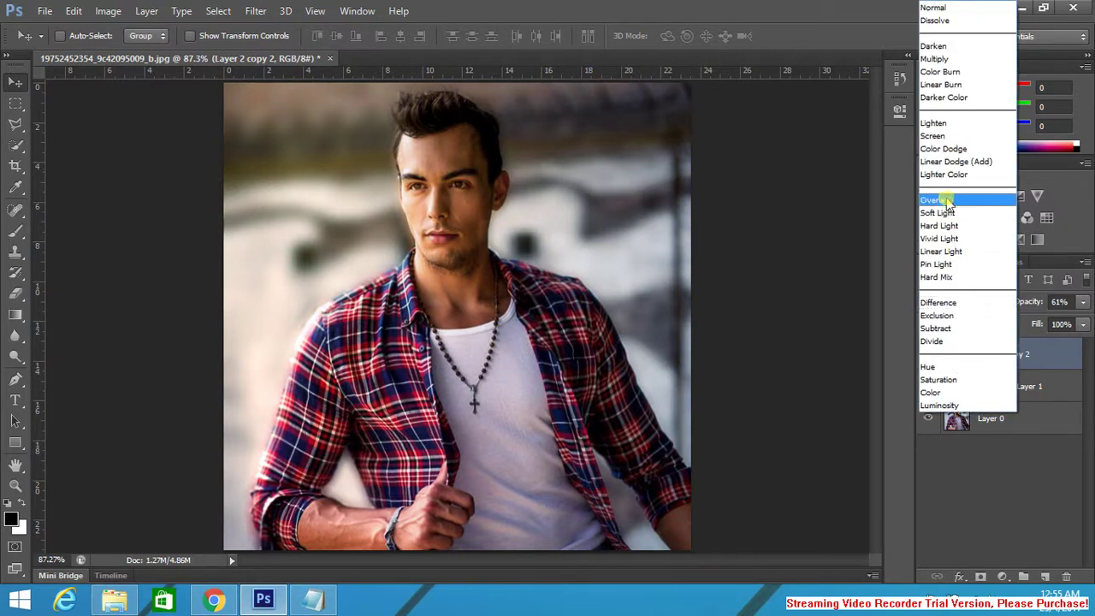
{"action": "left_click", "coordinate": [951, 227]}
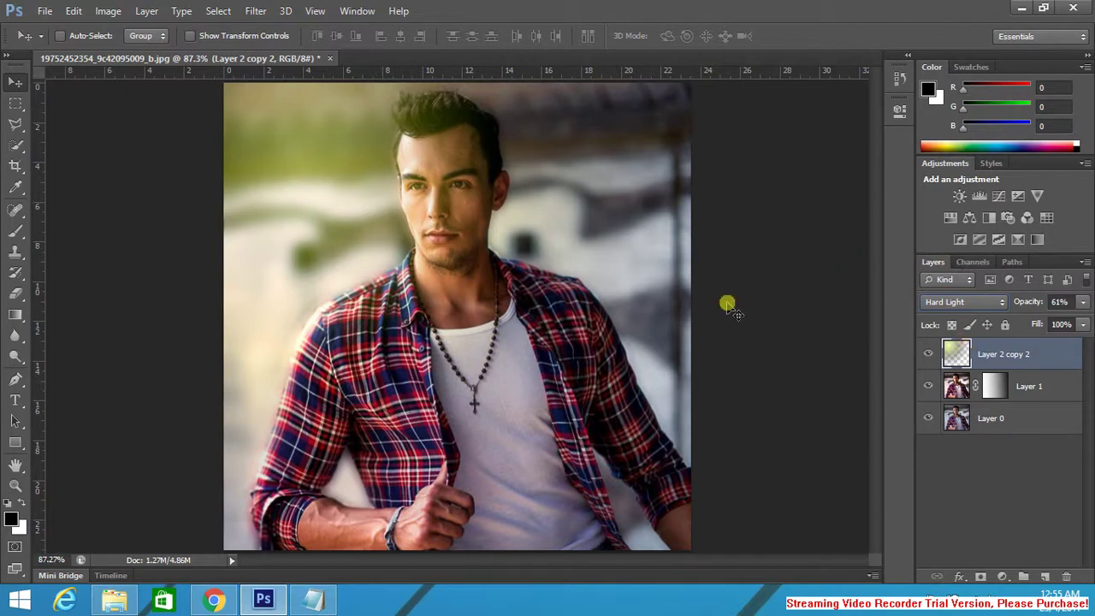
{"action": "key", "text": "ctrl+t"}
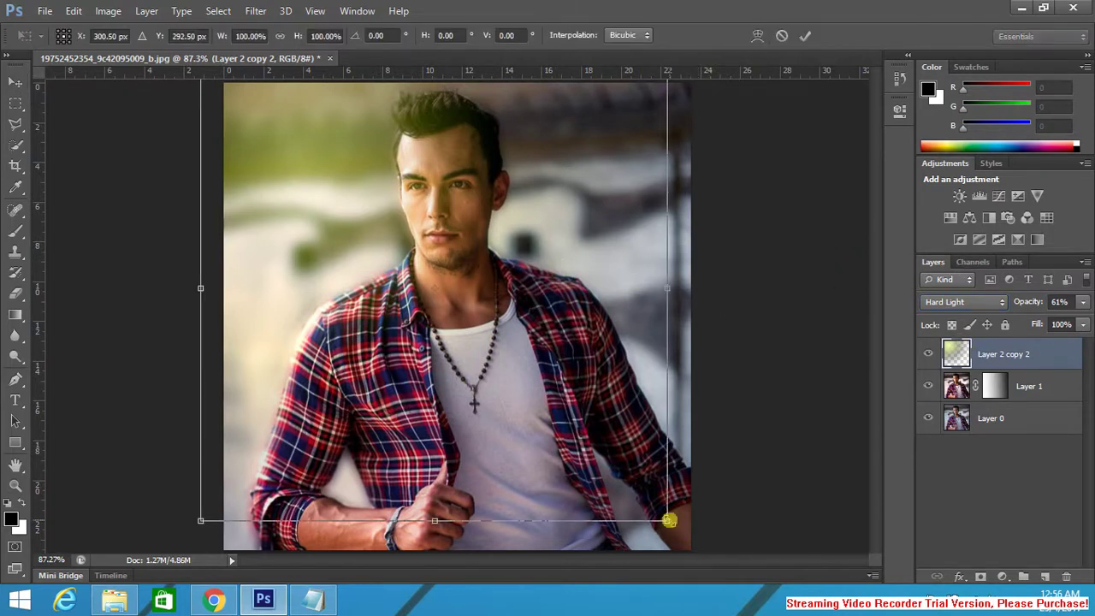
Step: Scale the yellow glow layer to about 111% by 114% and set opacity to 52%
{"action": "left_click_drag", "start_coordinate": [668, 520], "coordinate": [724, 582]}
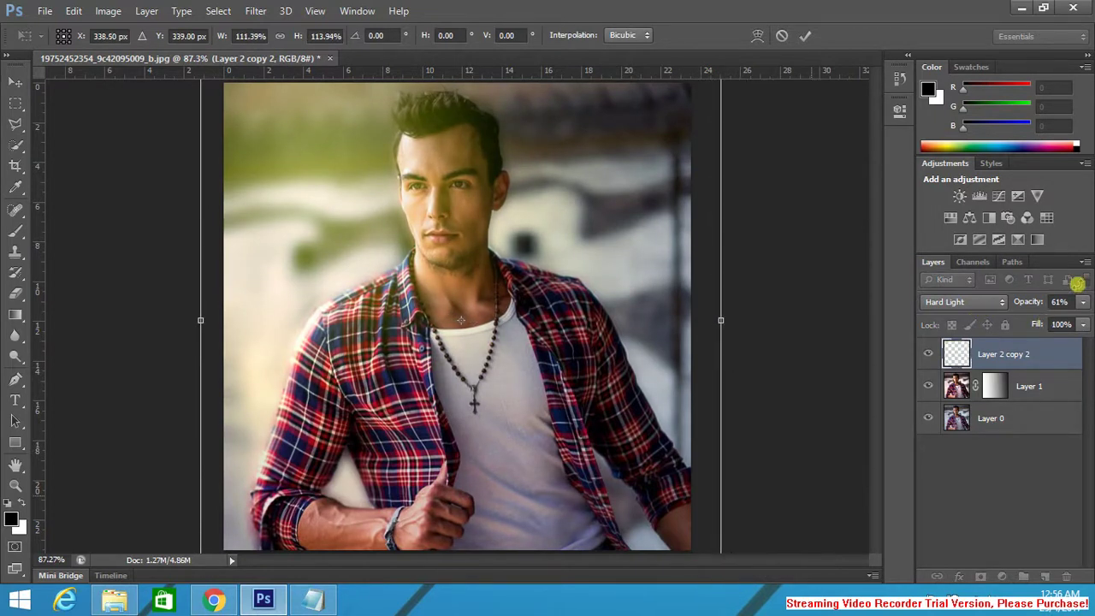
{"action": "left_click", "coordinate": [805, 36]}
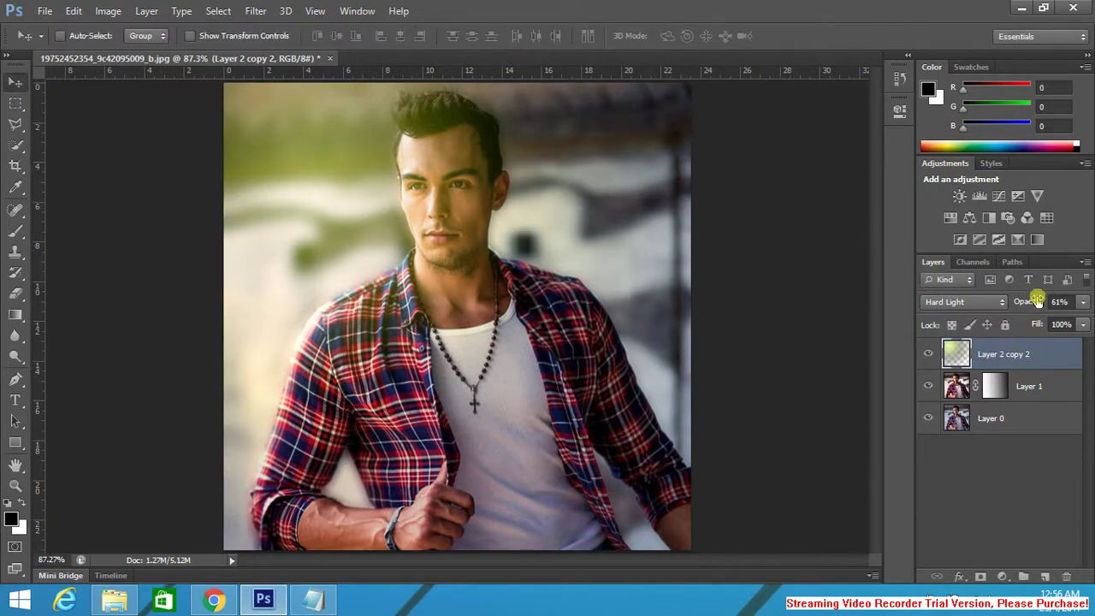
{"action": "left_click_drag", "start_coordinate": [1035, 302], "coordinate": [1027, 305]}
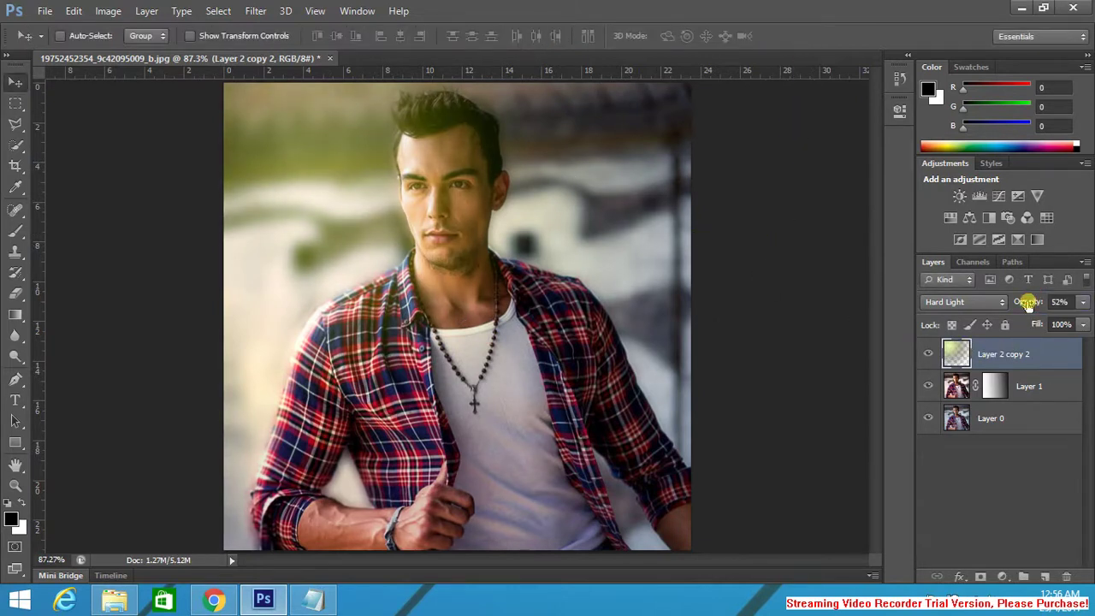